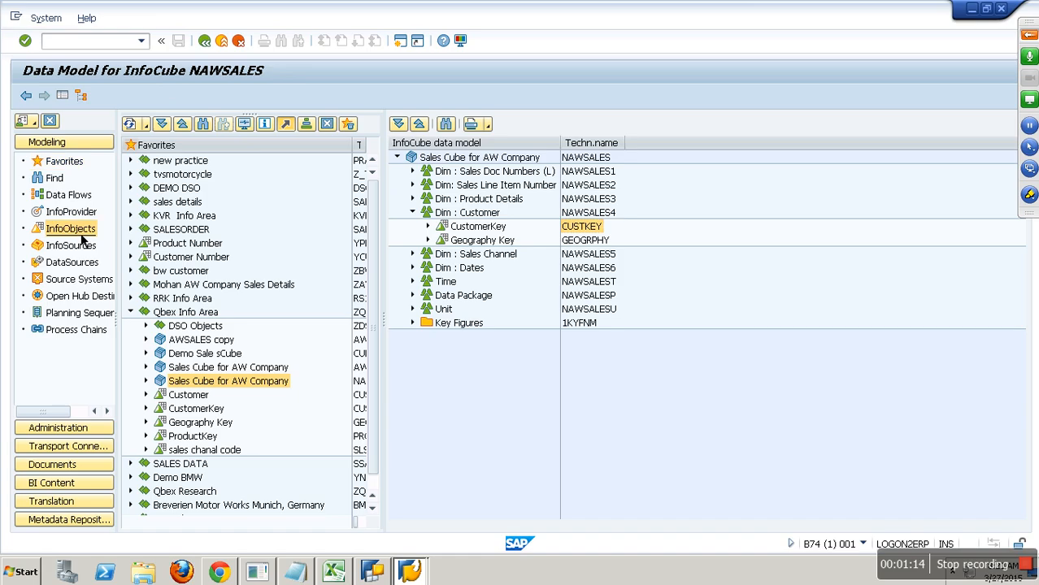
Step: Leave the NAWSALES data model, collapse Qbex Info Area and search the InfoObjects tree for "customer"
click(239, 42)
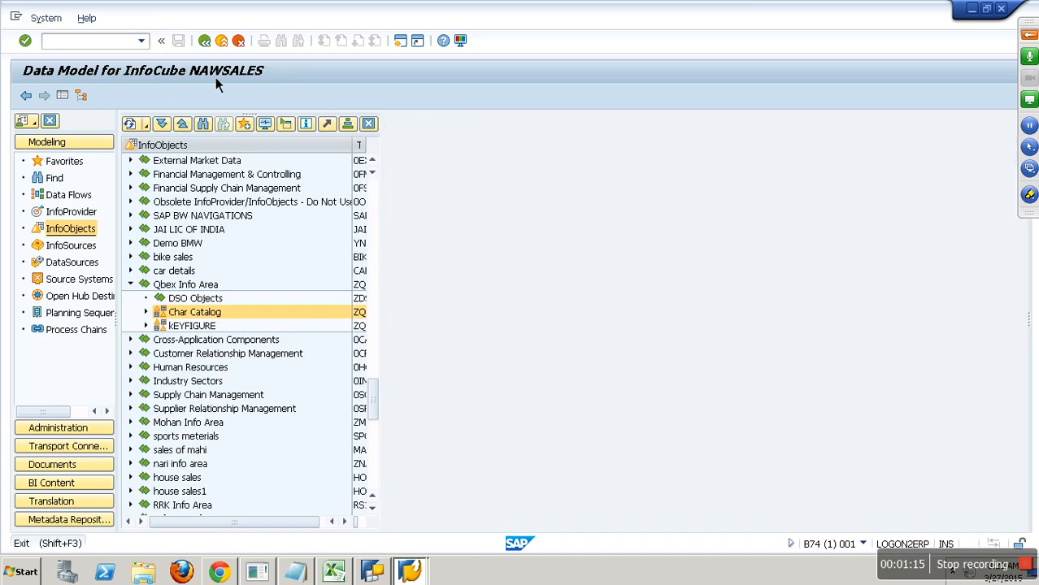
click(135, 285)
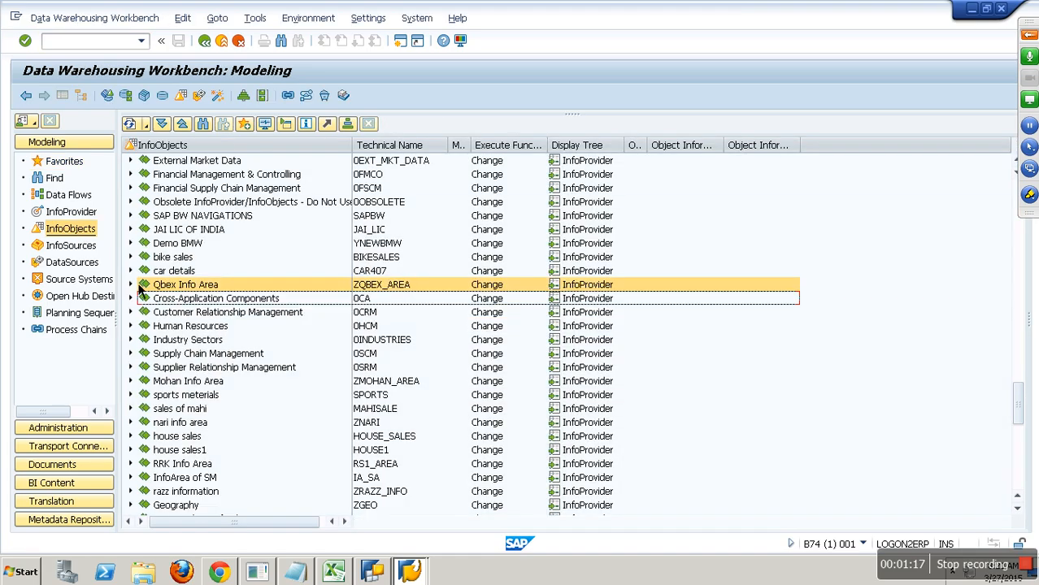
click(216, 126)
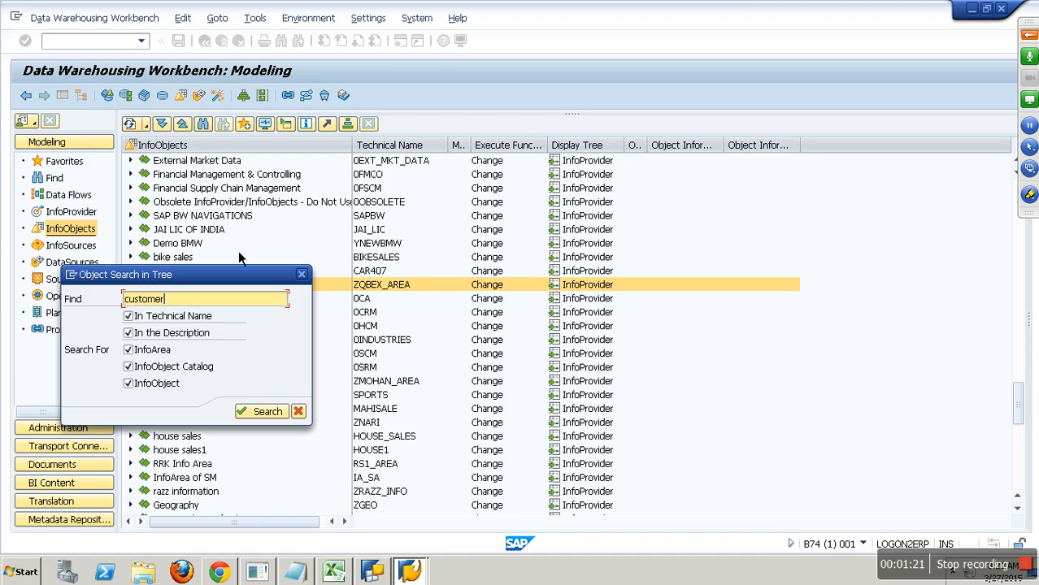
key(Return)
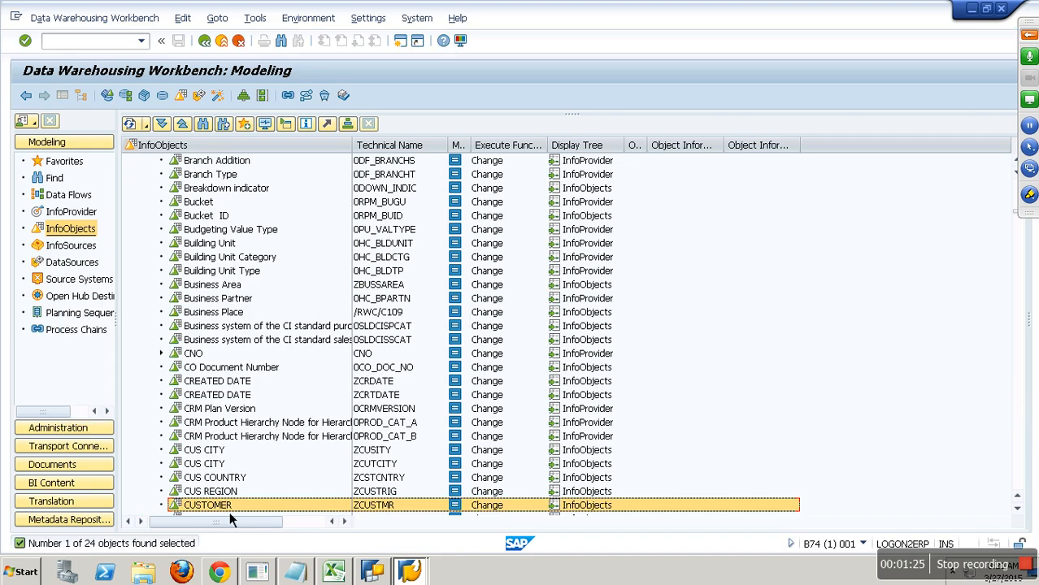
Step: Check which objects lie beneath the CNO characteristic, then collapse it again
scroll(221, 508, down, 3)
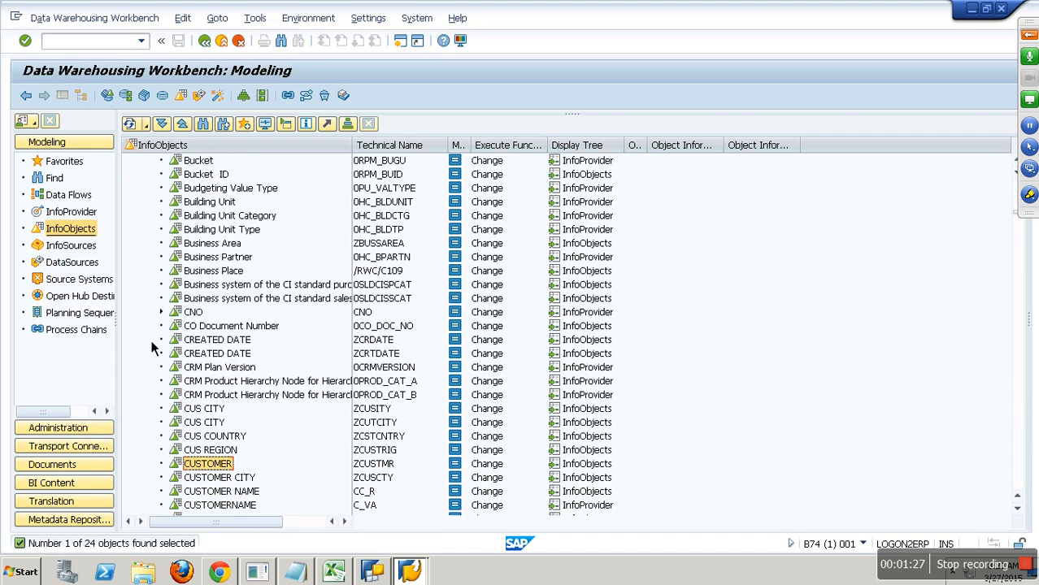
click(164, 315)
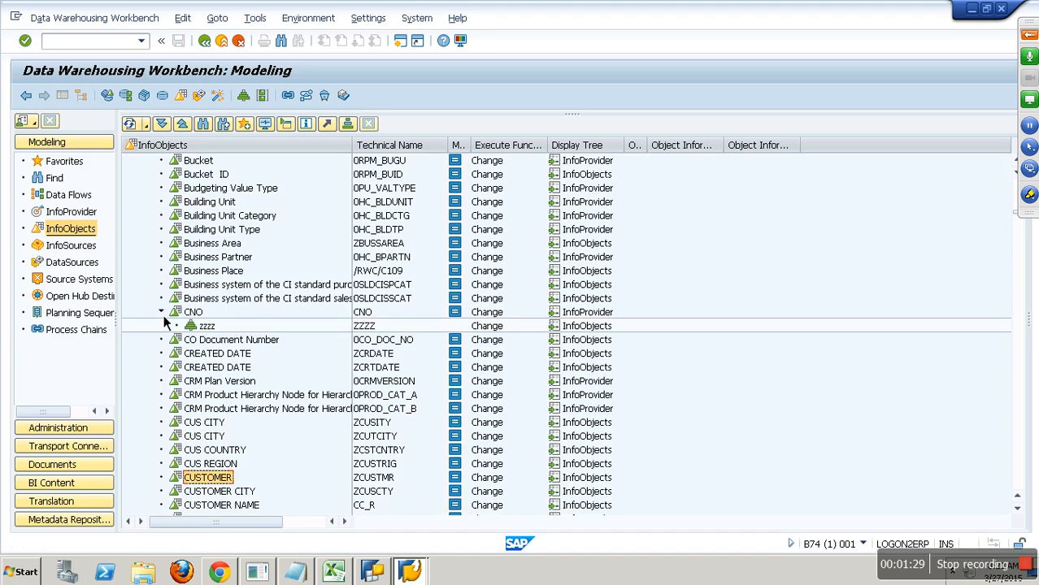
click(165, 315)
Step: Search the Favorites tree for "zawsales" and check the matching info area for contents
click(71, 166)
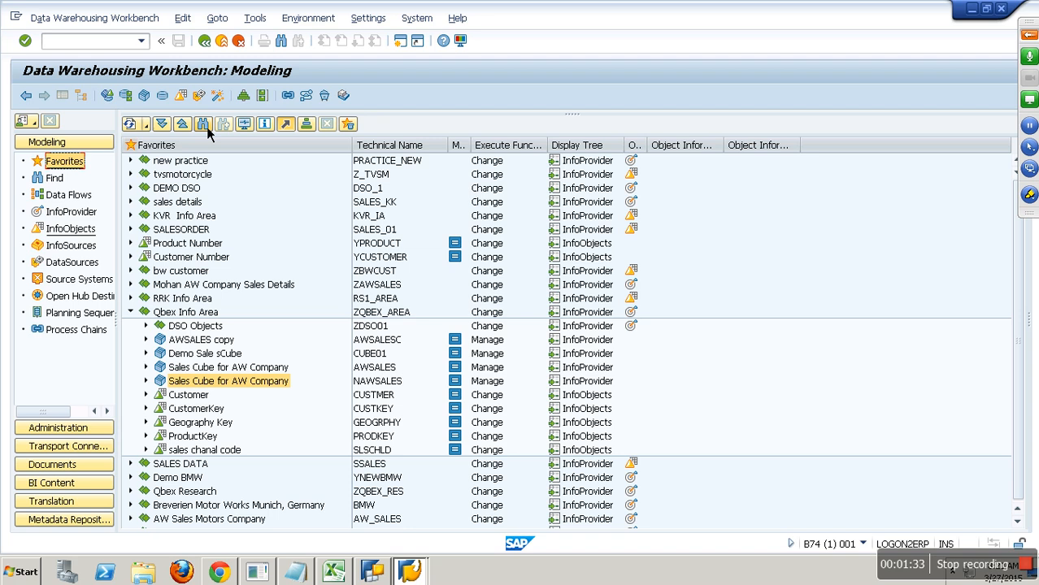
click(203, 125)
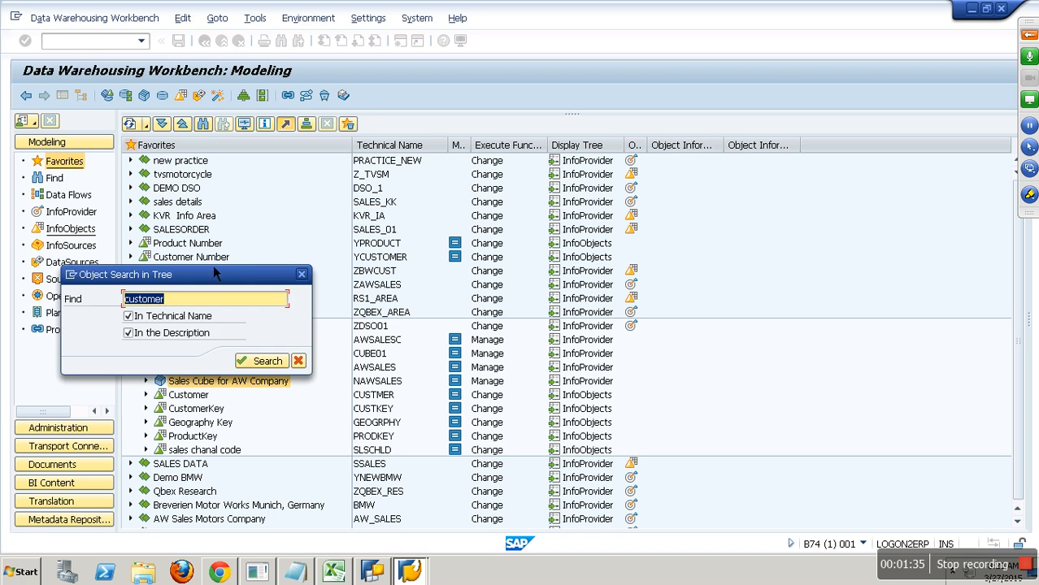
text(zawsalwe)
key(BackSpace)
key(BackSpace)
text(es)
key(Return)
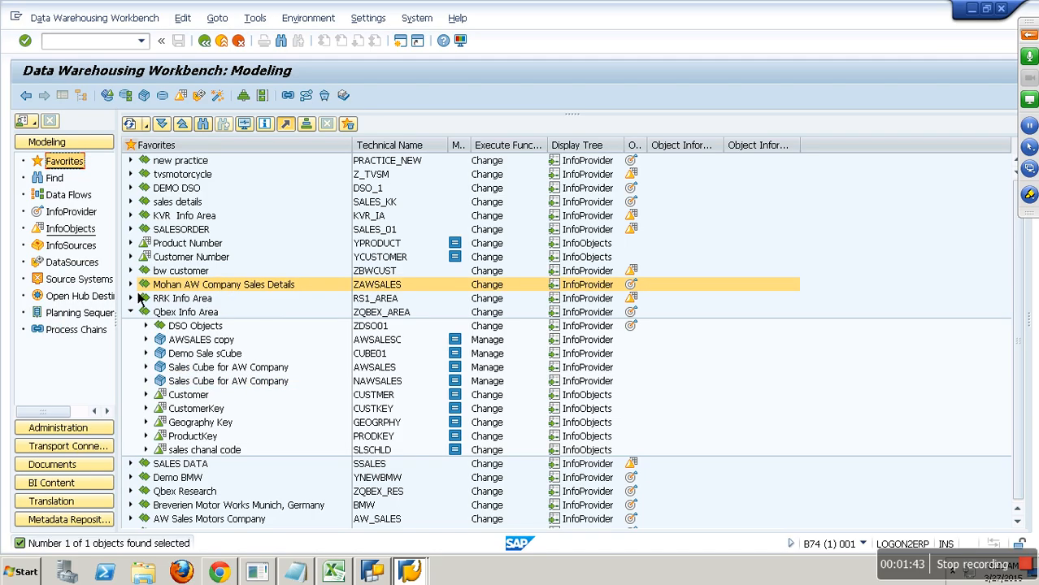
click(131, 285)
click(131, 284)
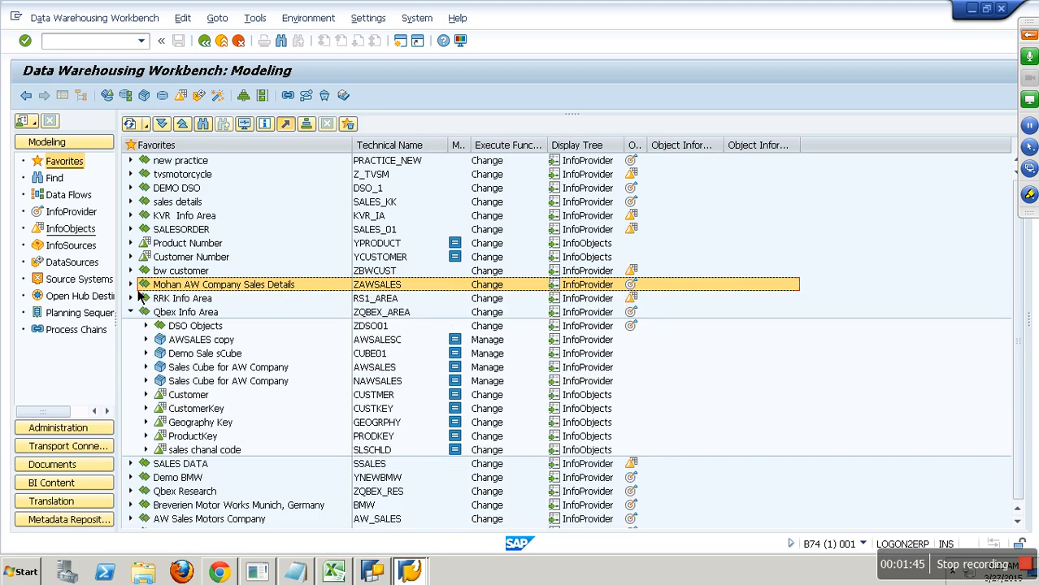
Step: View the management screen of the Demo AW Sales Bikes cube under Breverien Motor Works' Transaction Data, then exit it
scroll(173, 429, down, 1)
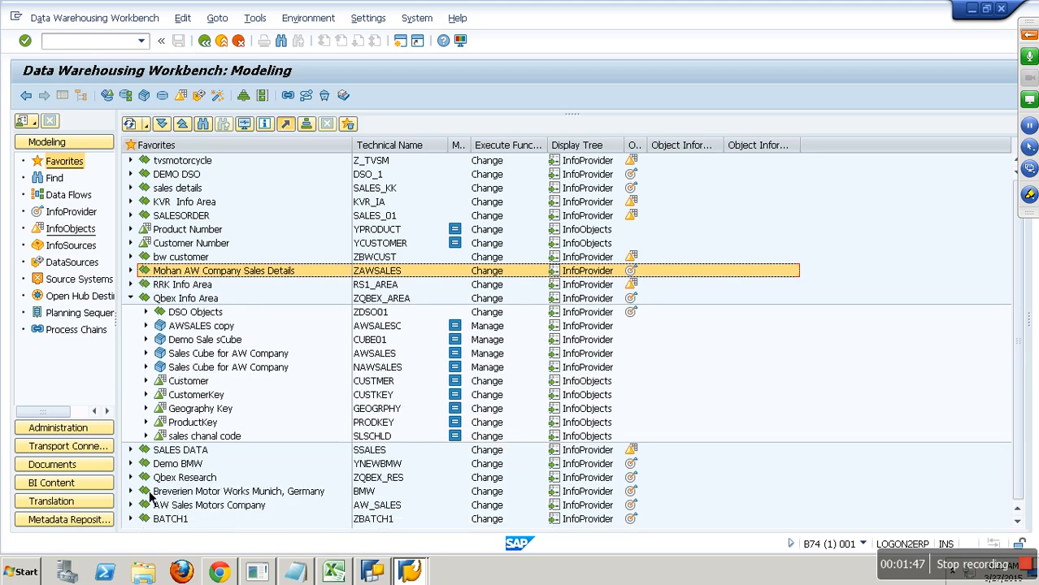
click(147, 486)
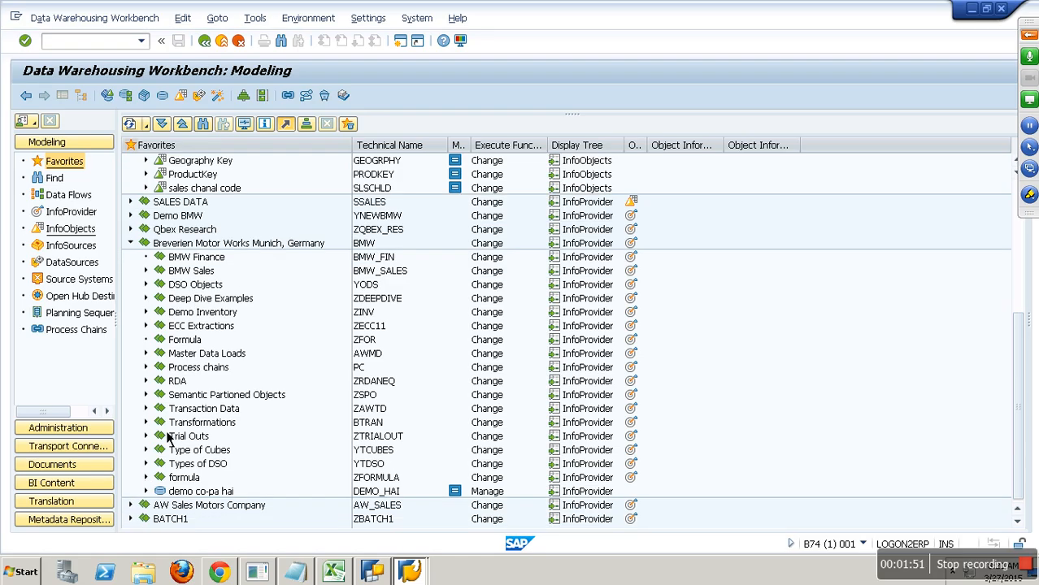
click(147, 410)
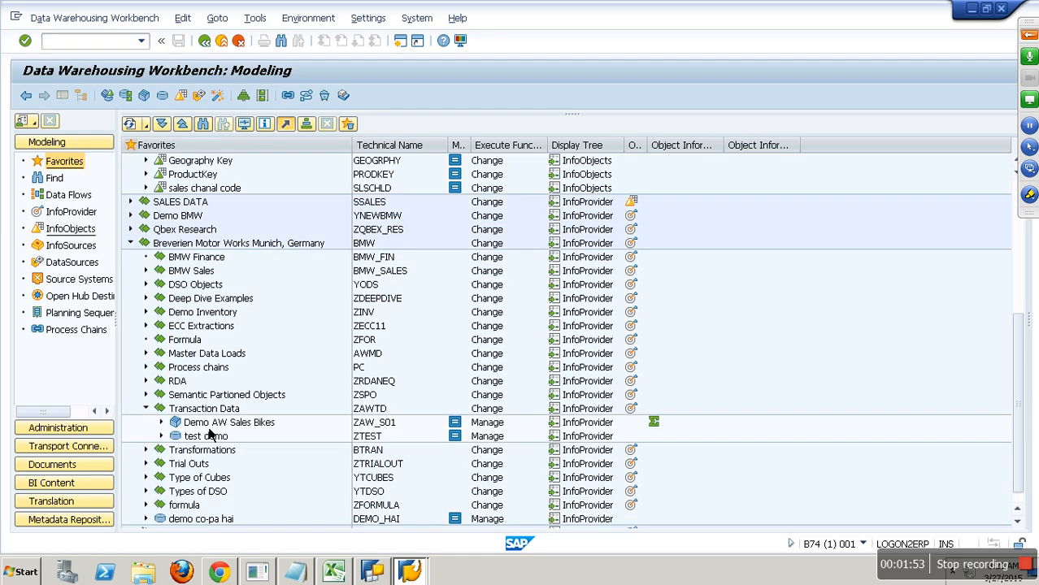
right_click(195, 423)
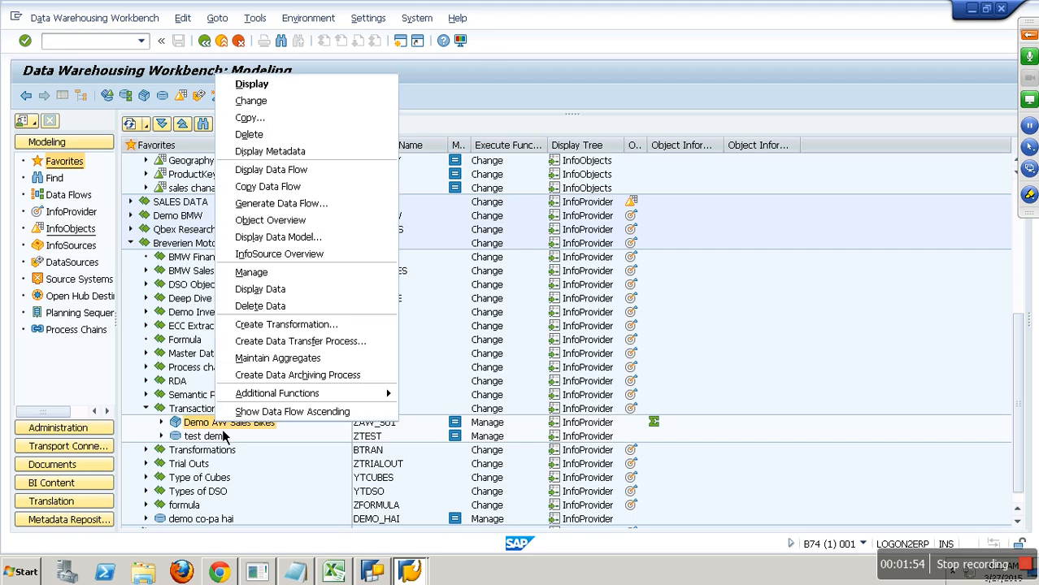
click(272, 289)
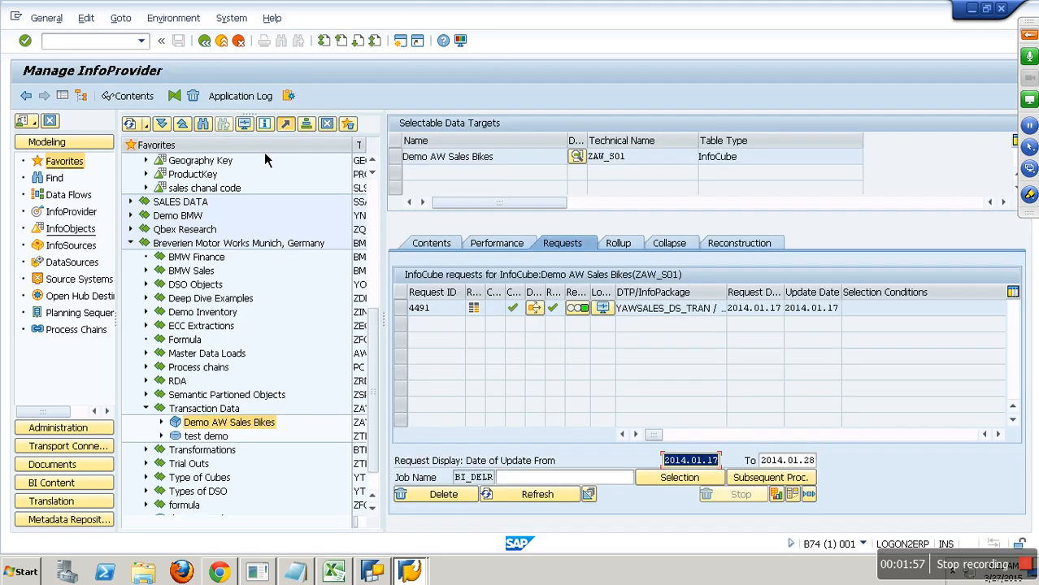
click(227, 47)
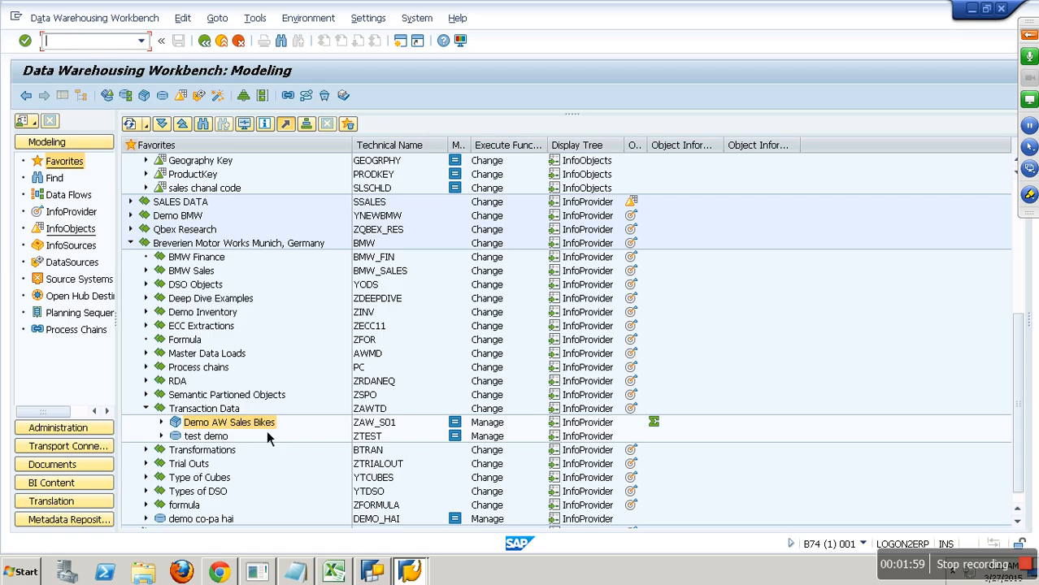
Step: Display the data model of the Demo AW Sales Bikes cube and select YCUSTKEYN in the Customer Location dimension
right_click(266, 429)
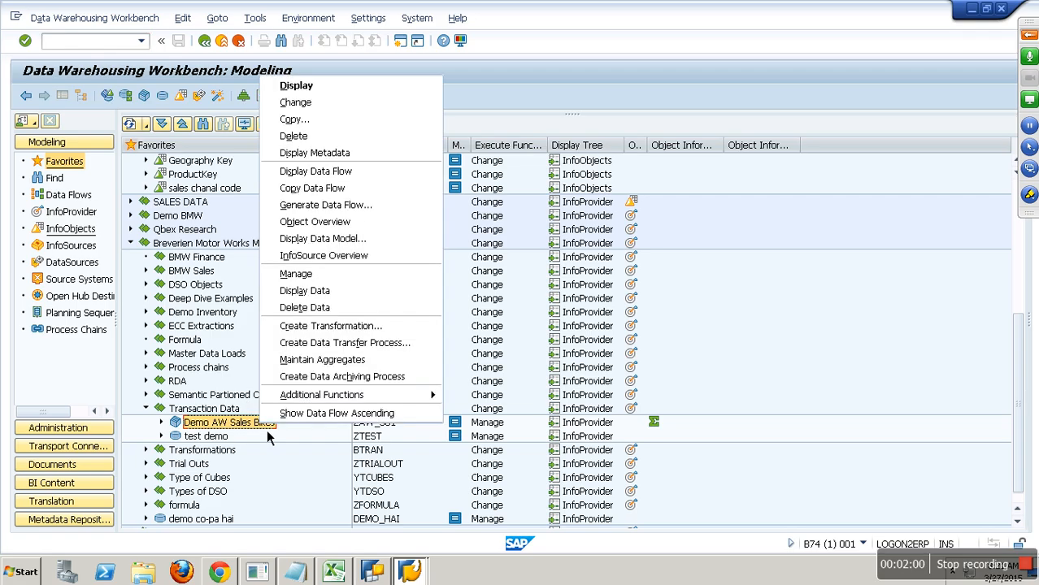
click(338, 240)
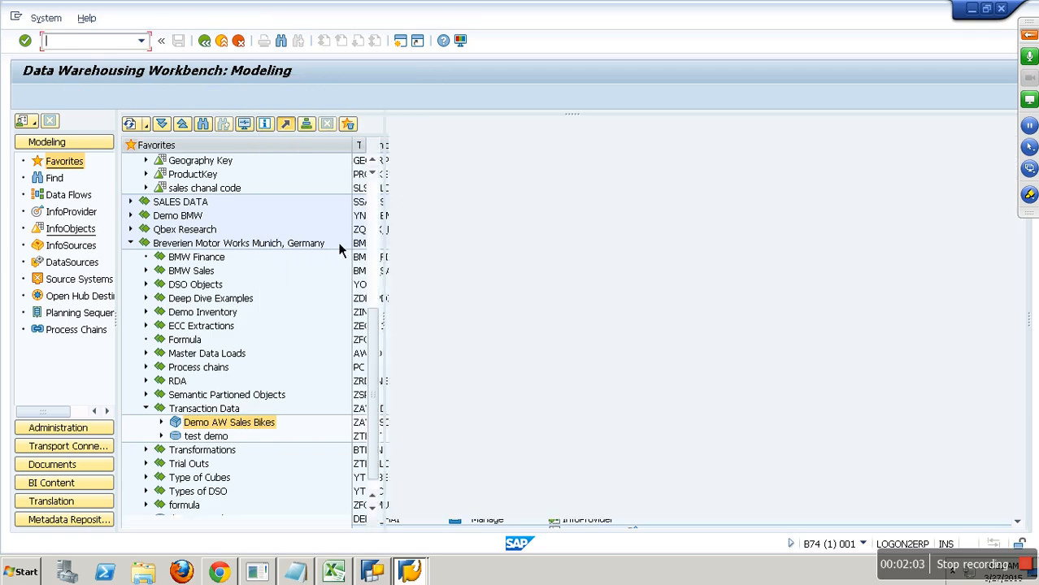
click(413, 213)
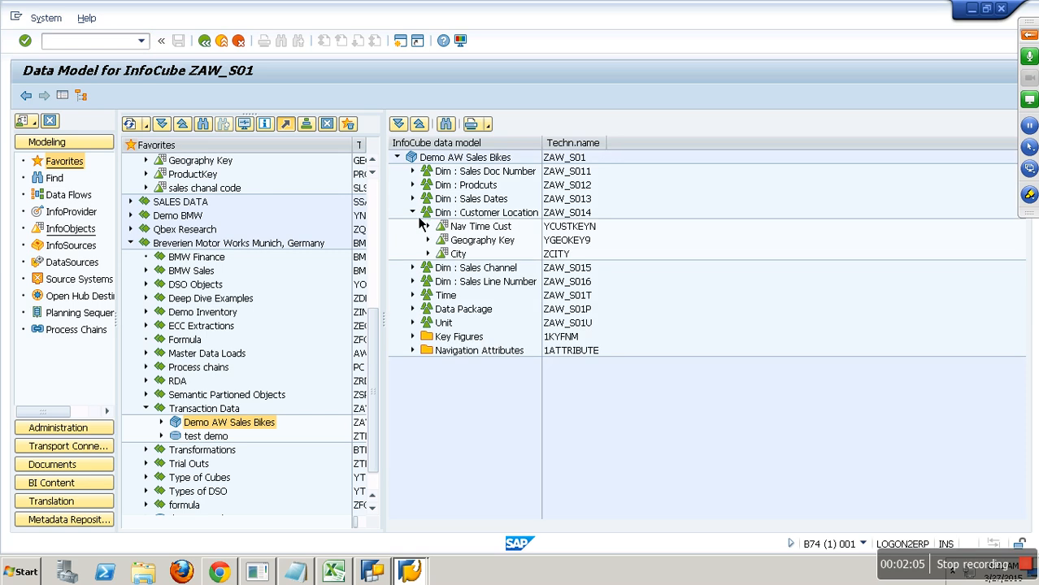
click(582, 229)
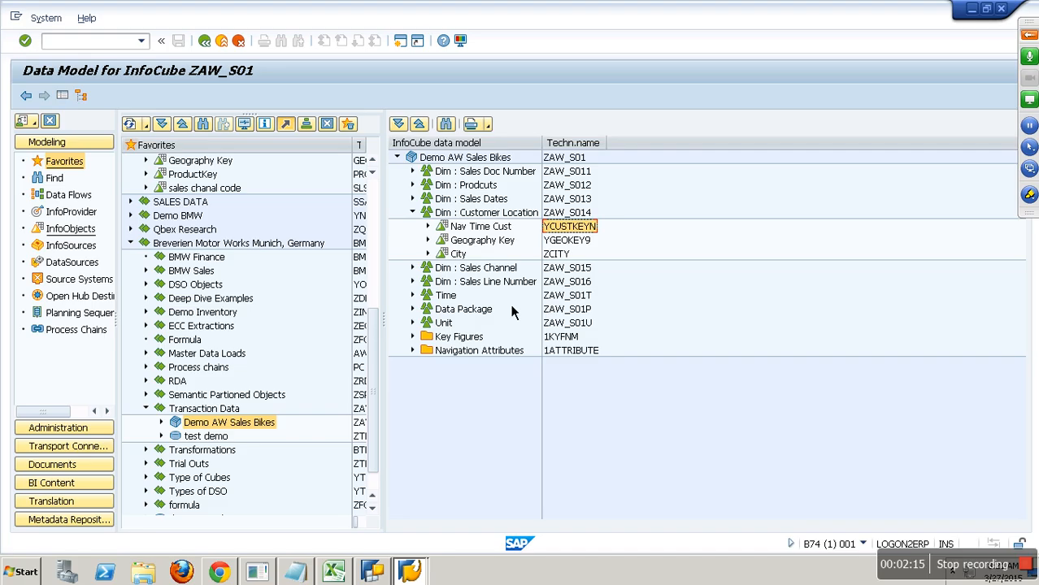
Step: Search the InfoObjects tree for "ycustkey" and close the cube's data model
click(70, 228)
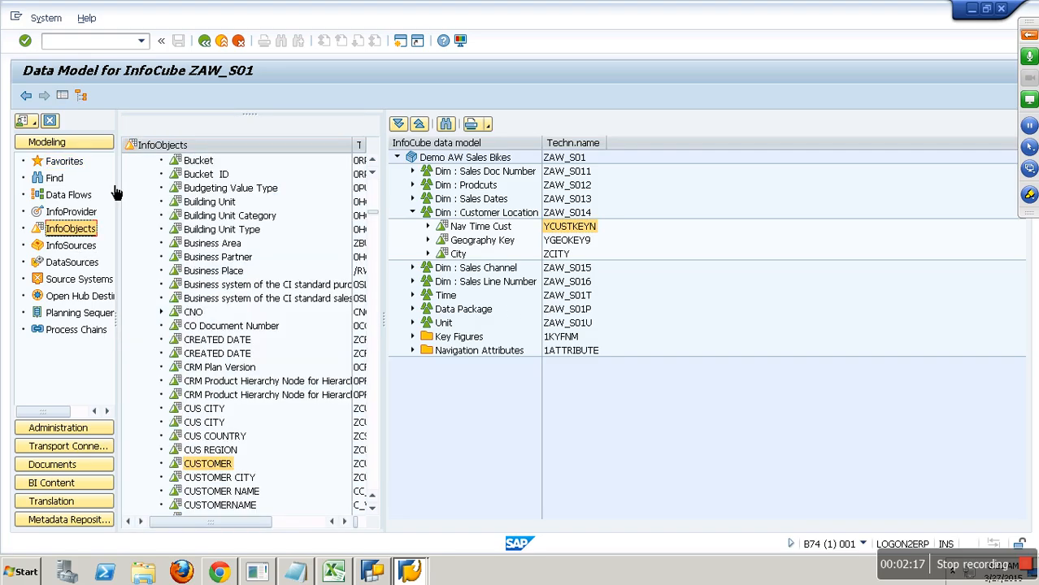
click(204, 123)
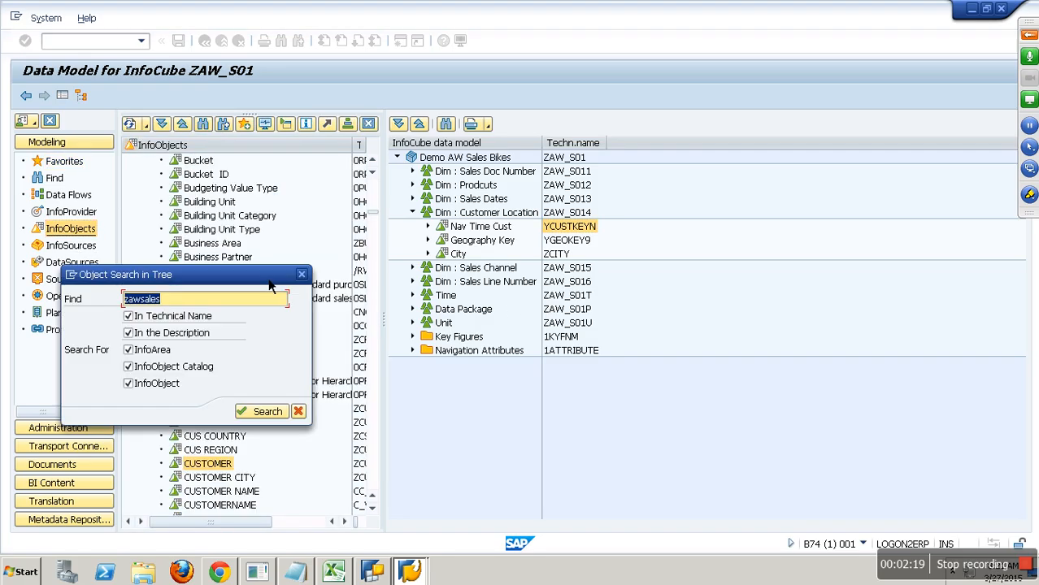
text(ycustkey)
key(Return)
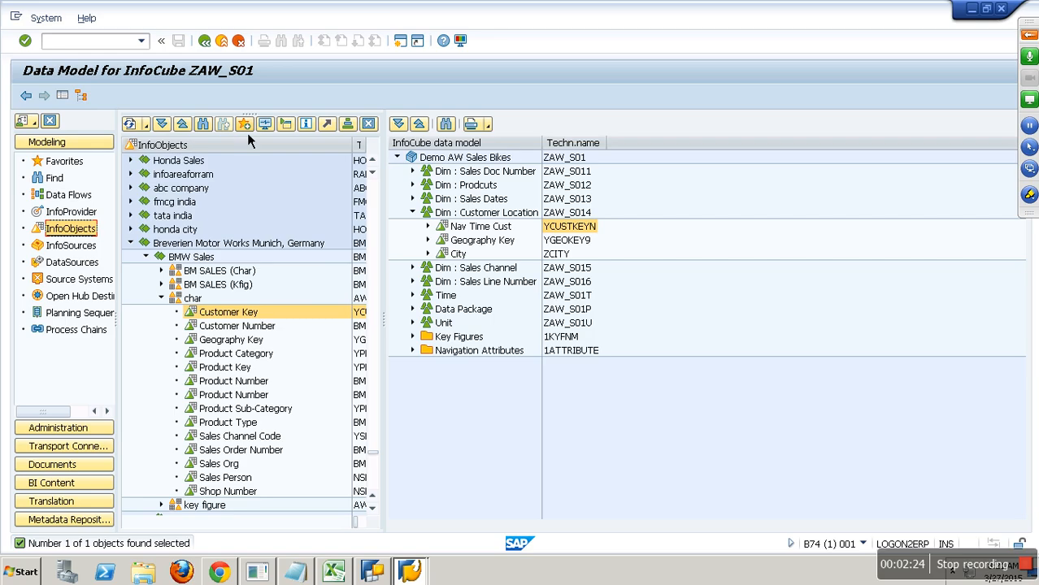
click(224, 43)
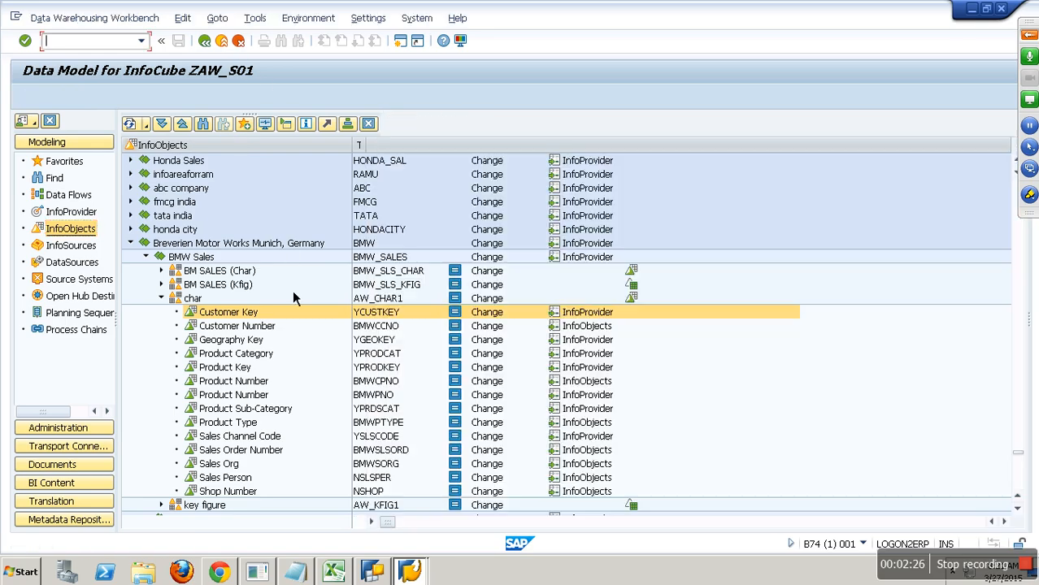
Step: Search the InfoObjects tree for "zcustkey", expand CustomerKey to show its hierarchies and select its technical name
click(205, 126)
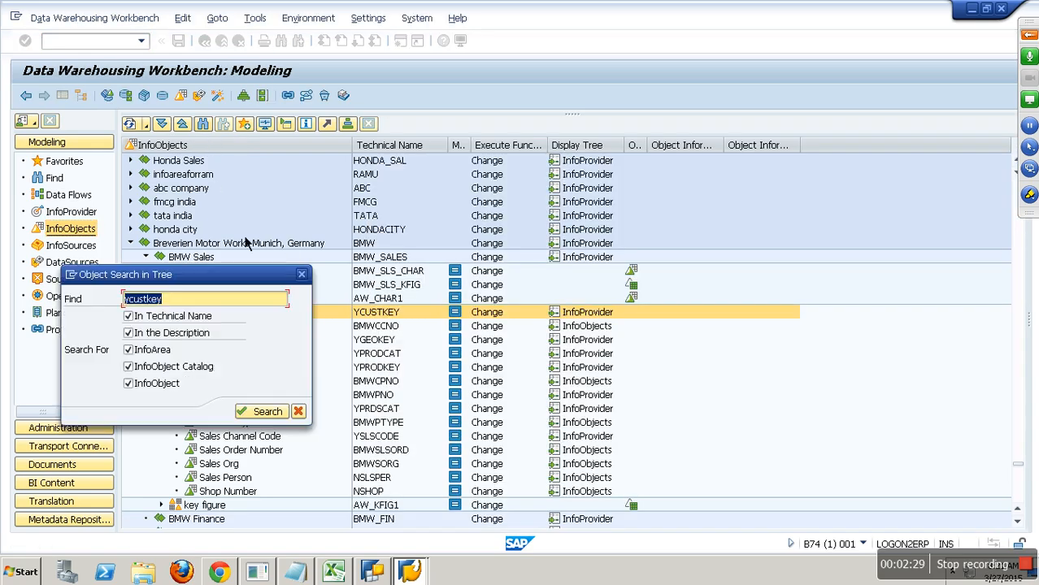
text(zcustkey)
key(Return)
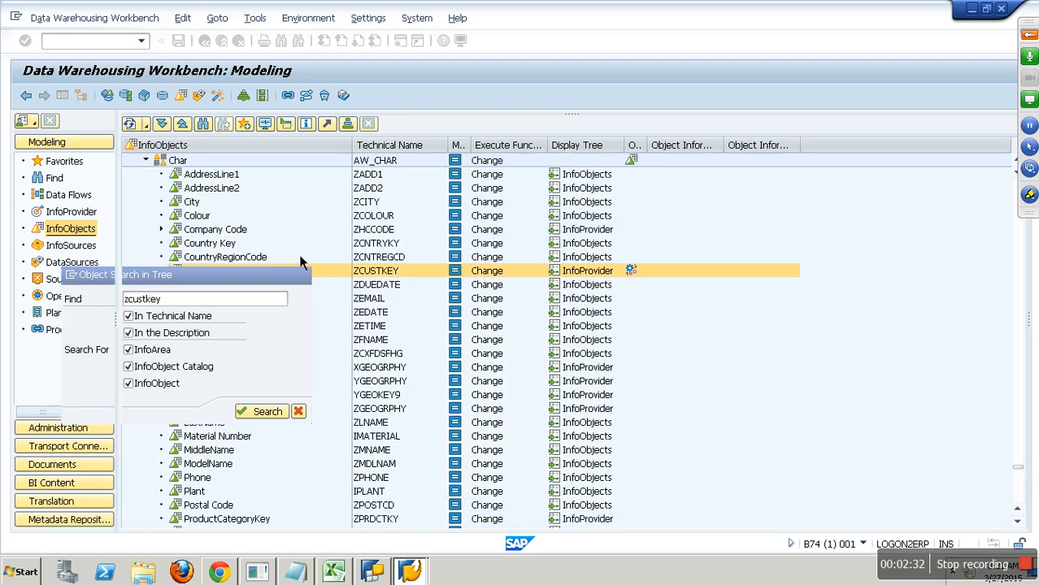
click(162, 272)
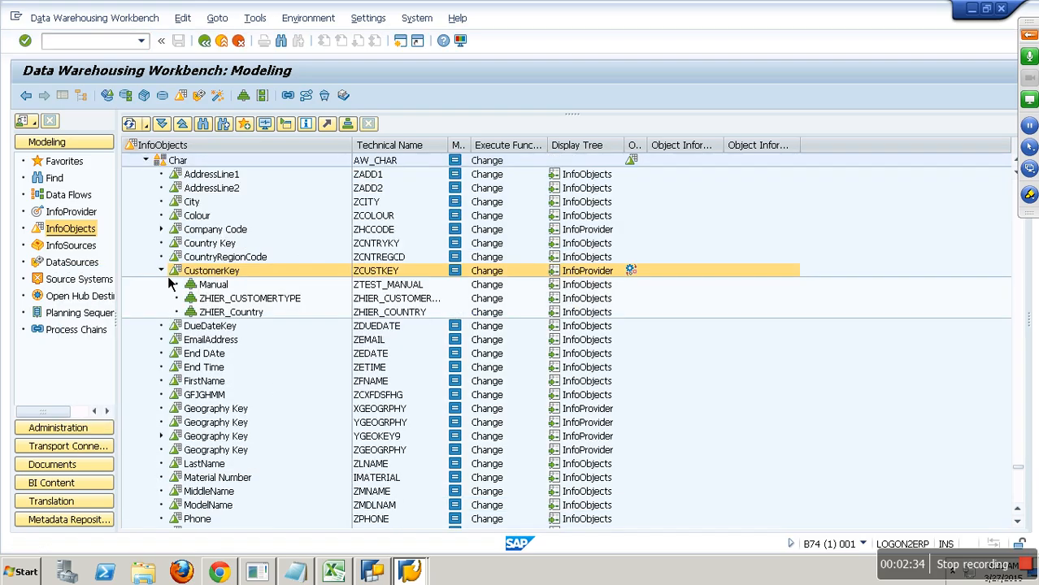
click(388, 275)
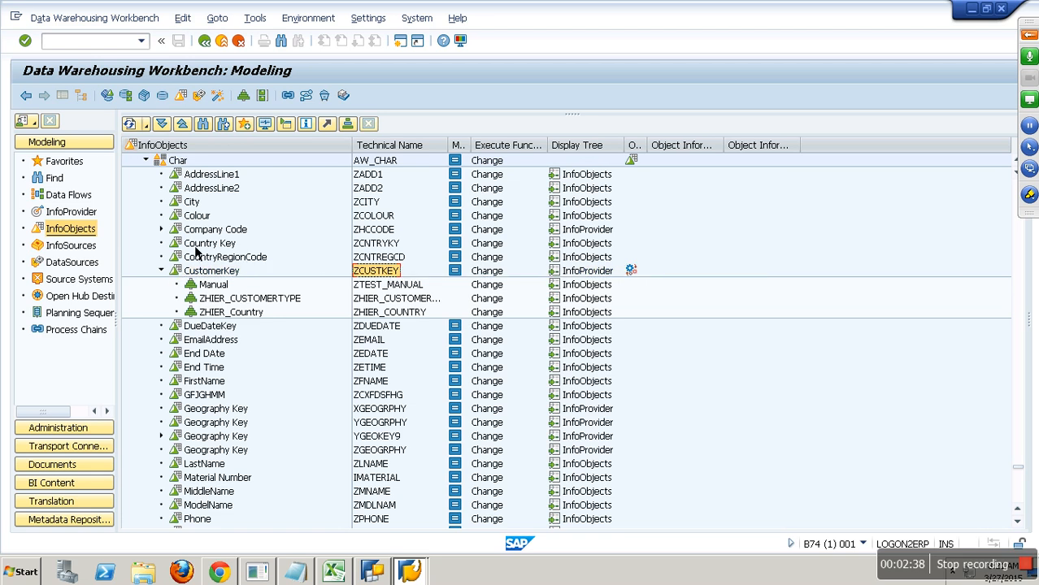
Step: Return to the Favorites tree, collapse Breverien Motor Works and expand the NAWSALES sales cube in Qbex Info Area
click(73, 213)
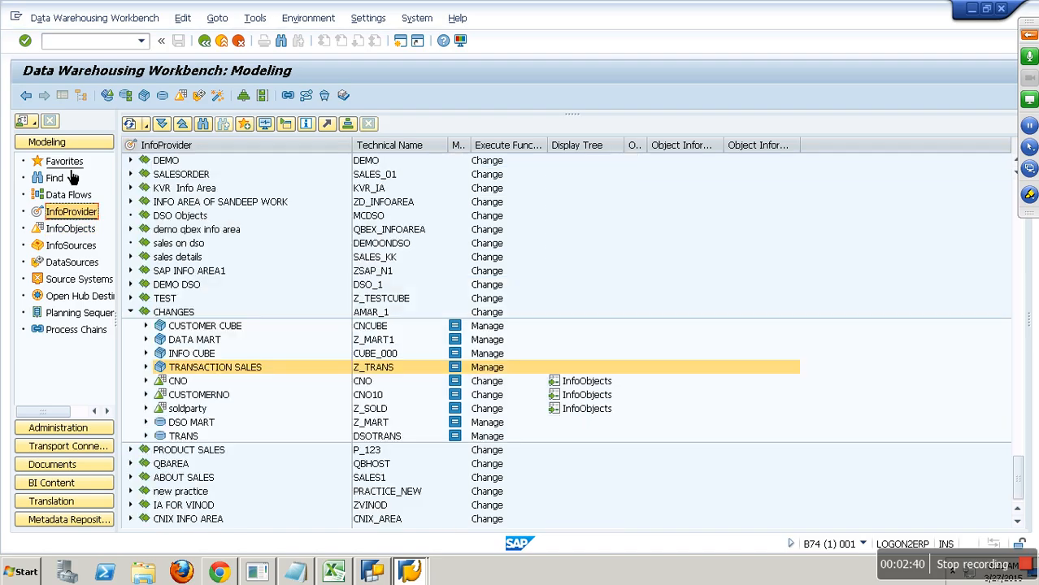
click(71, 166)
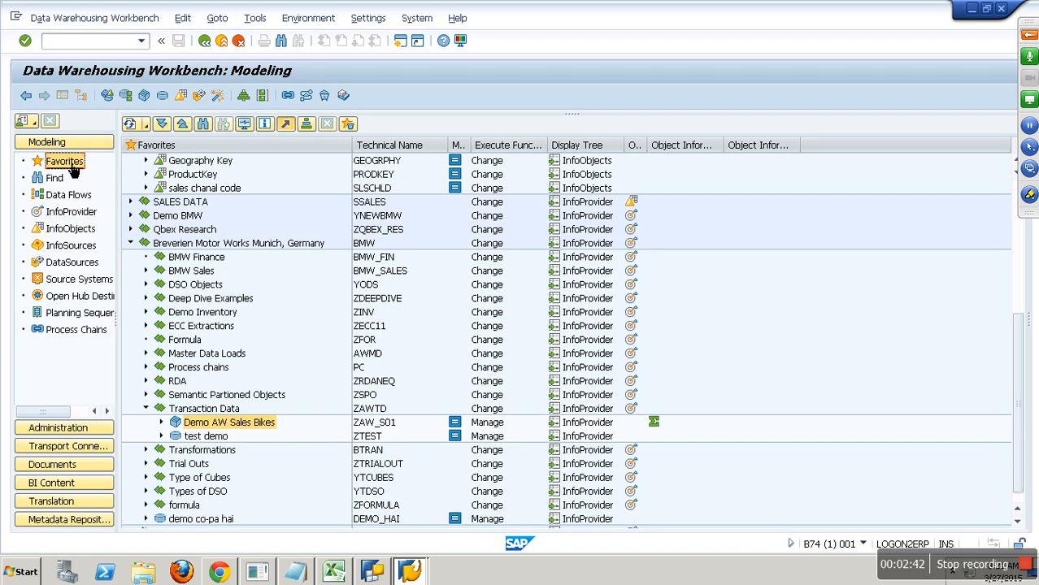
click(131, 244)
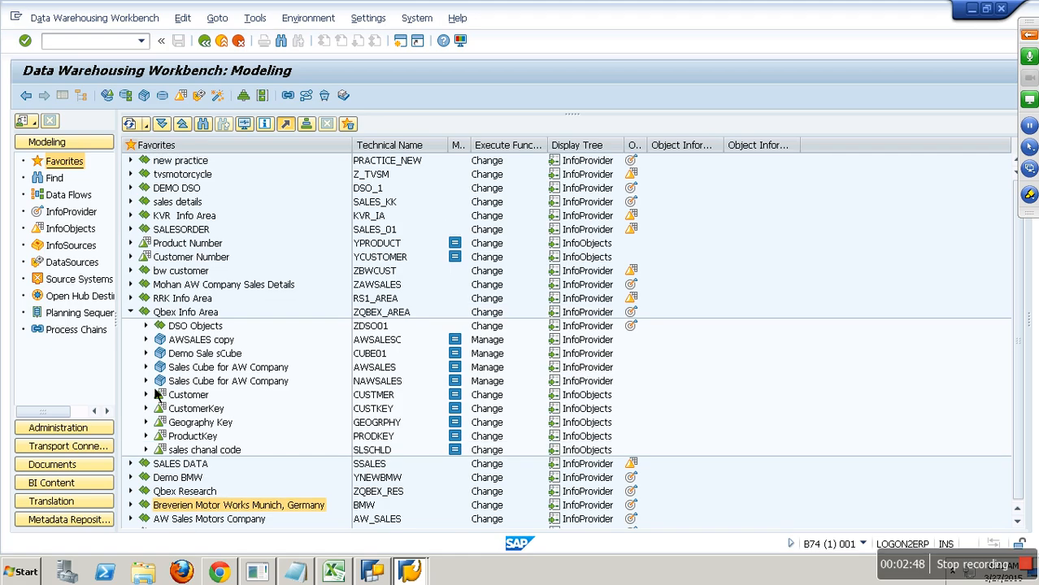
click(154, 390)
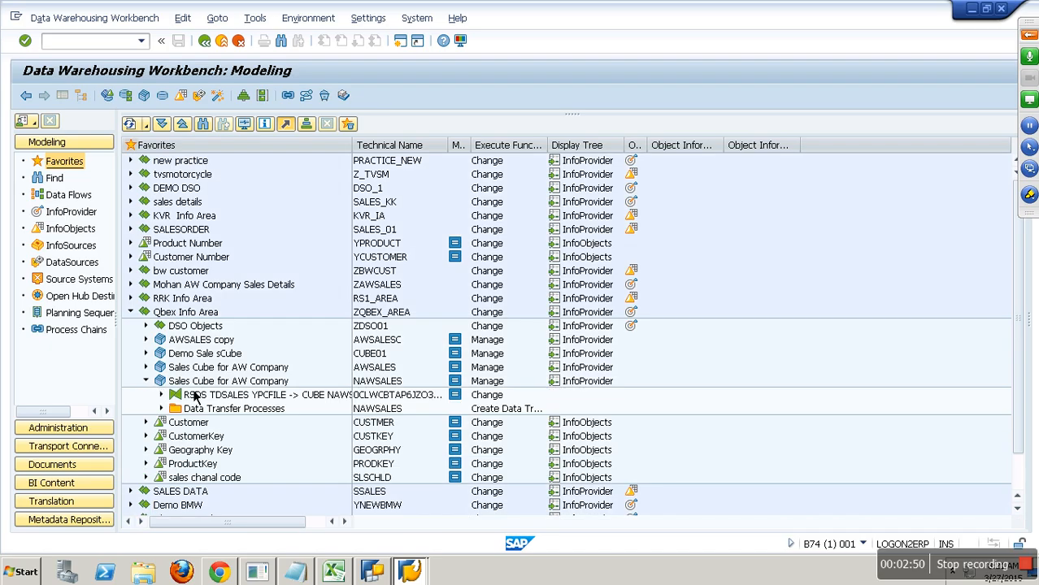
Step: Open the NAWSALES sales cube in the InfoCube editor and exit it
right_click(228, 380)
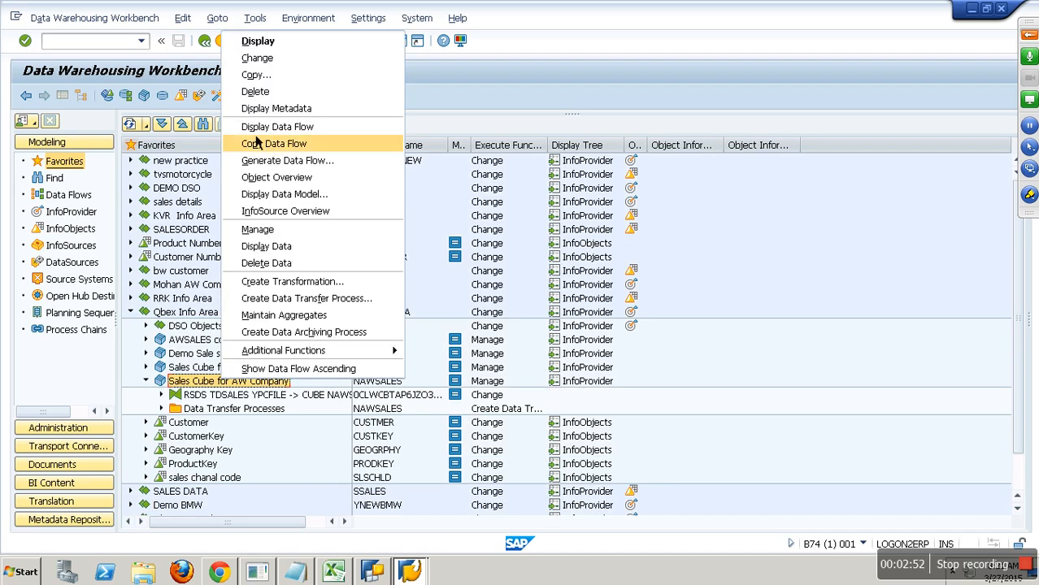
click(279, 73)
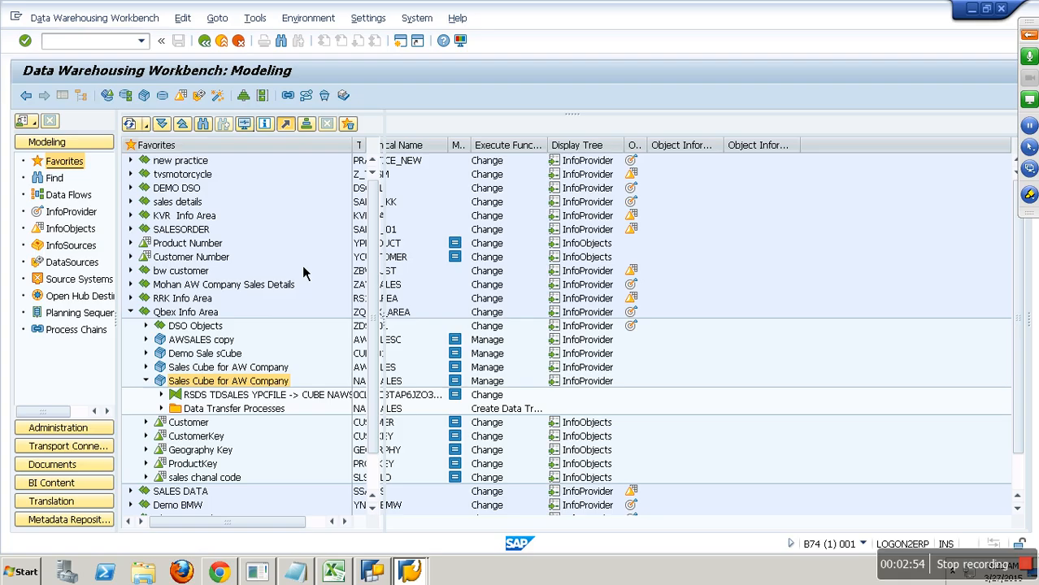
click(223, 43)
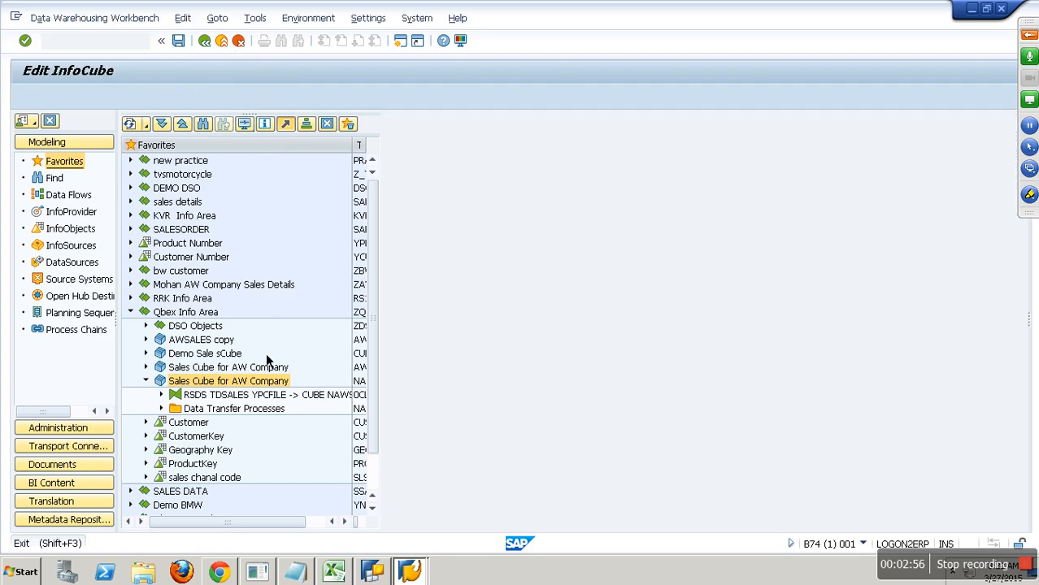
Step: Delete the data contents of the NAWSALES sales cube and close the deletion log
right_click(271, 388)
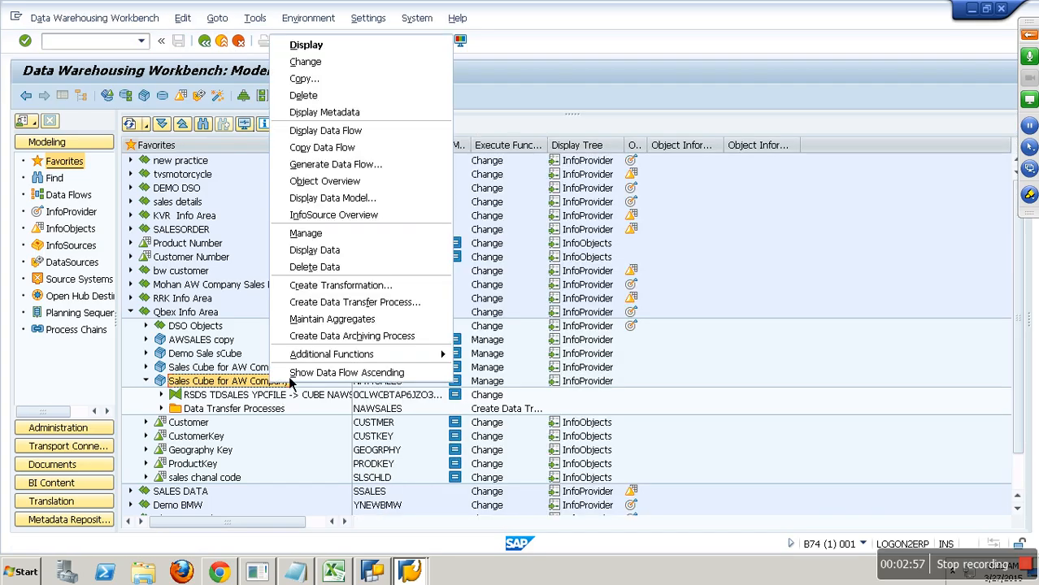
click(322, 268)
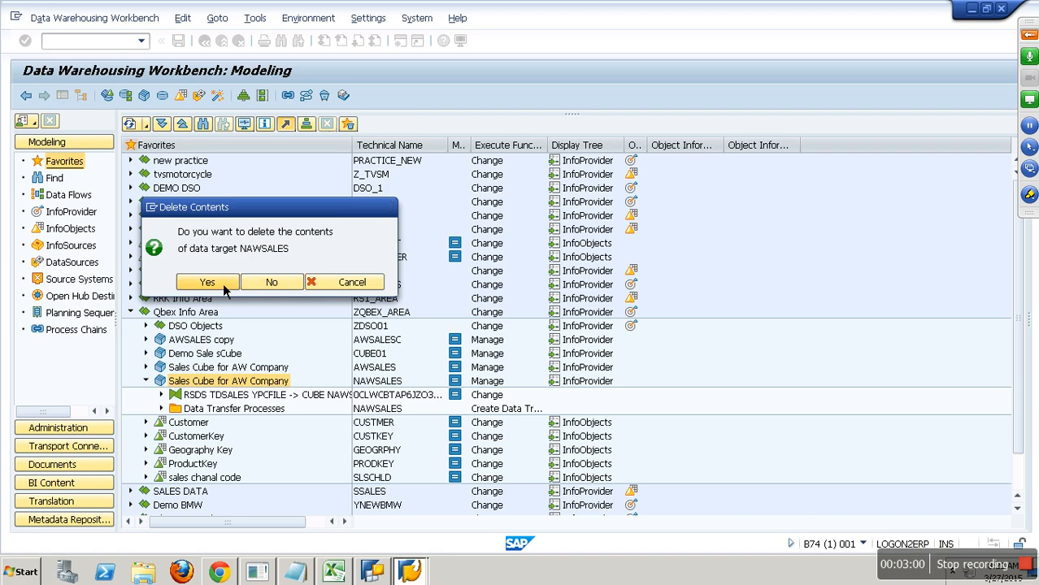
click(291, 298)
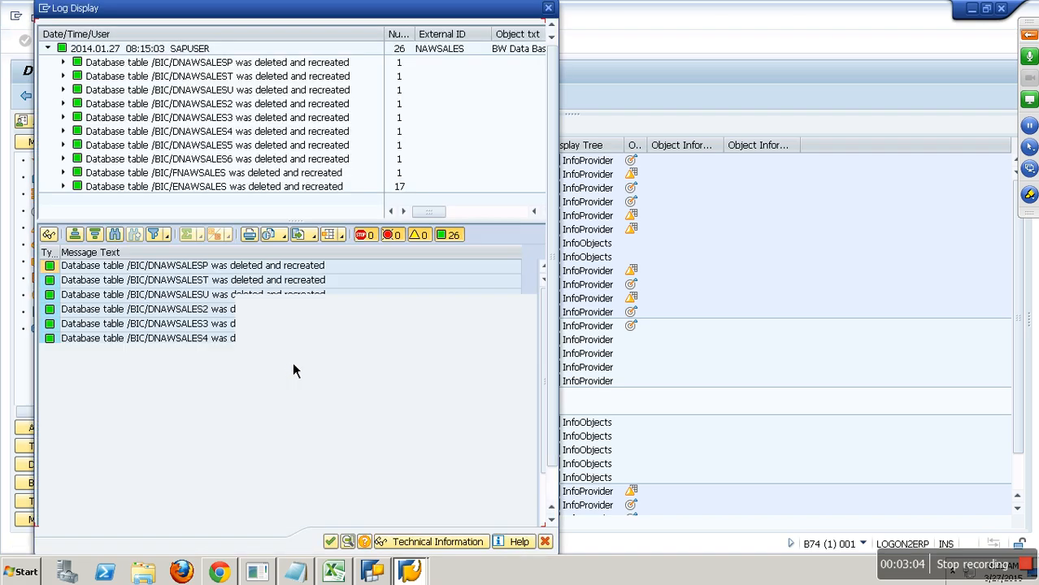
click(331, 542)
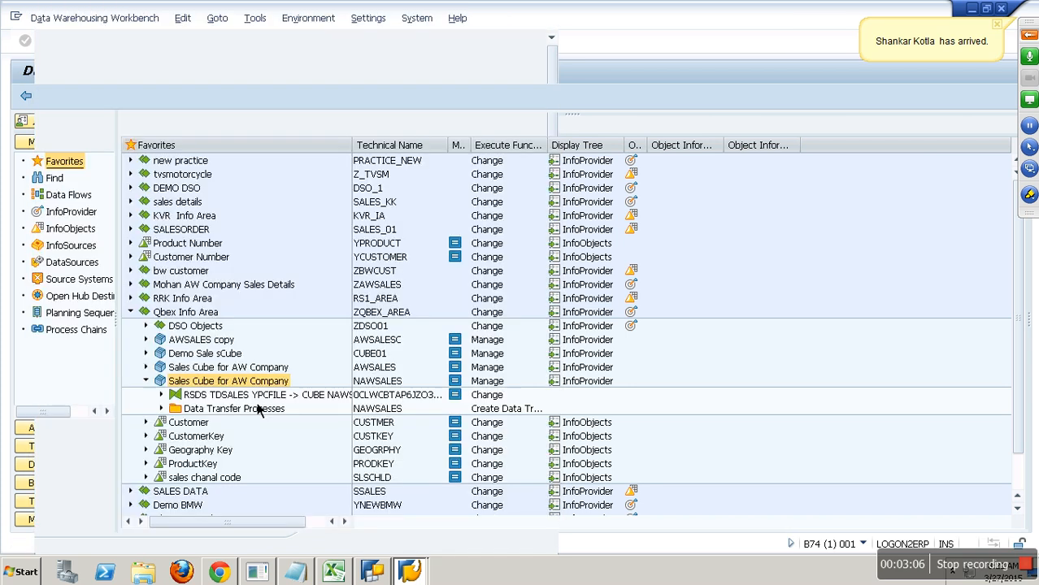
Step: Open the NAWSALES sales cube in change mode and expand its Customer dimension
right_click(249, 382)
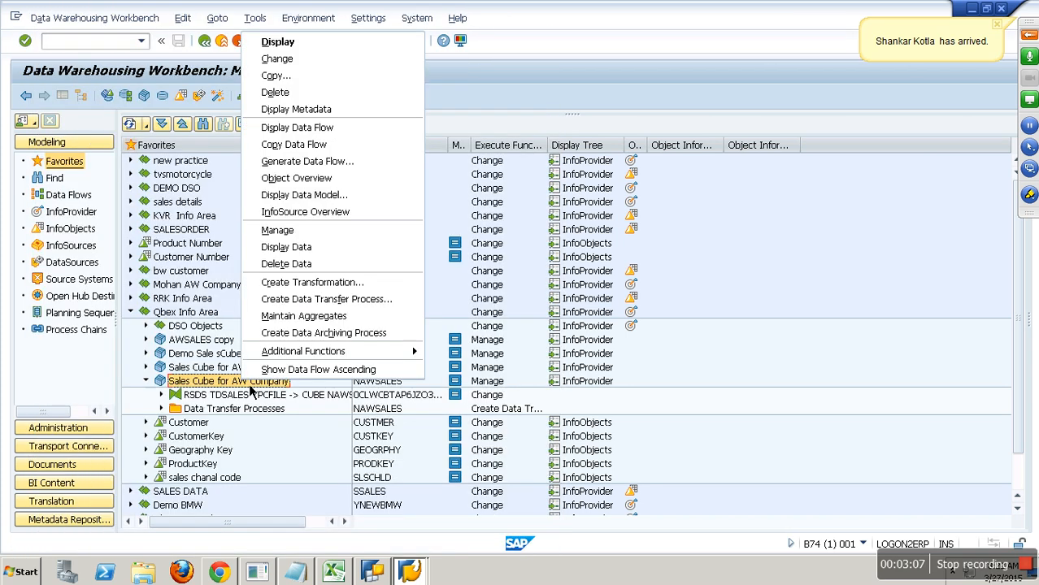
click(280, 61)
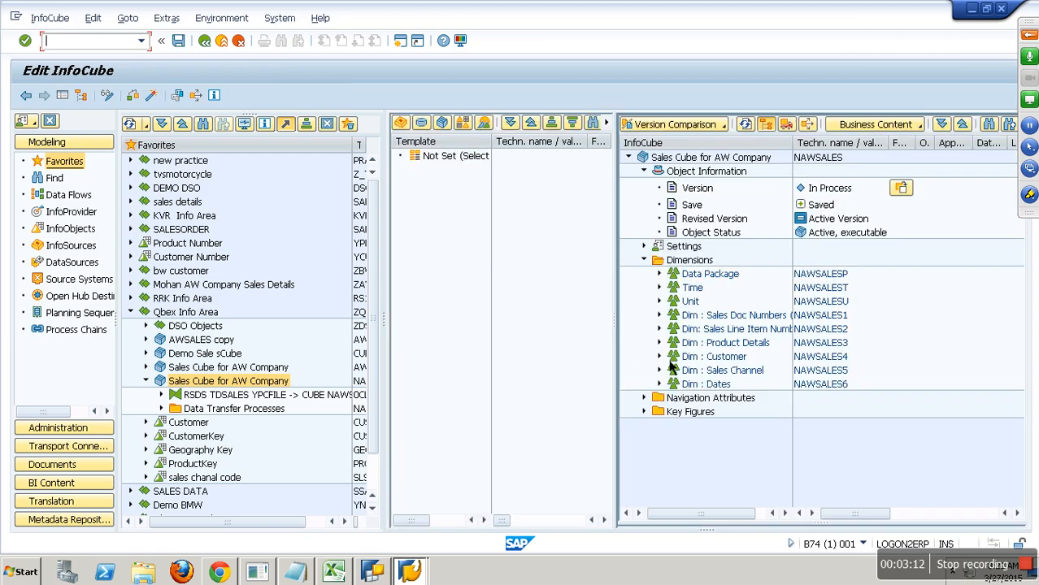
click(659, 357)
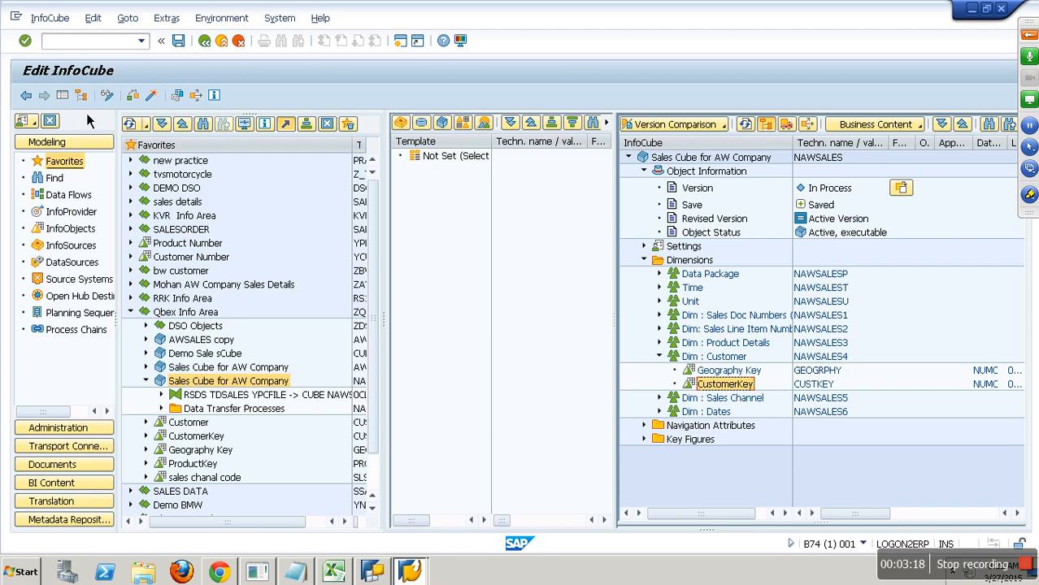
Step: Switch the cube to display mode and check the options offered for CustomerKey in the Customer dimension
click(108, 97)
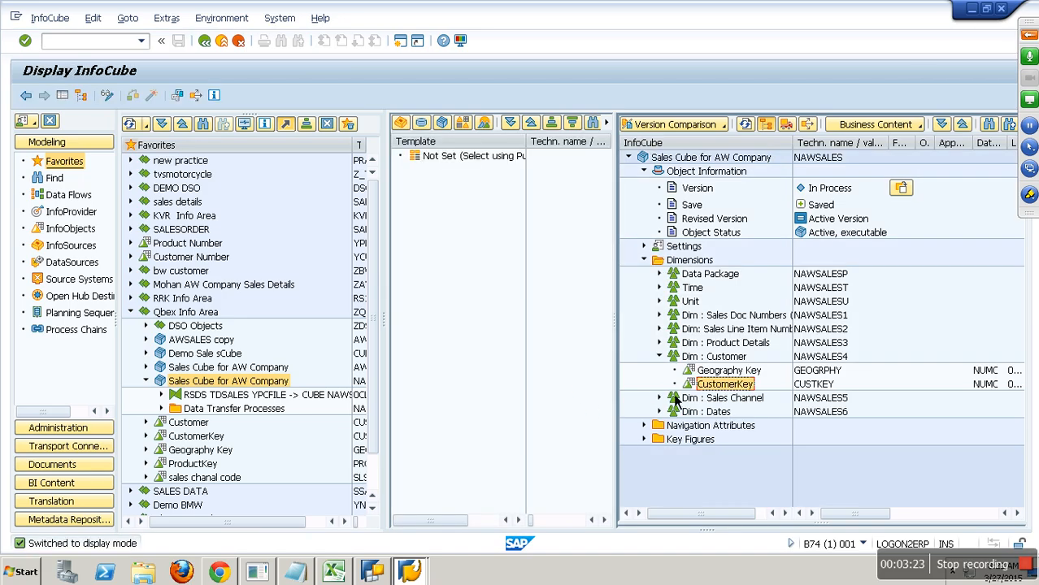
right_click(722, 388)
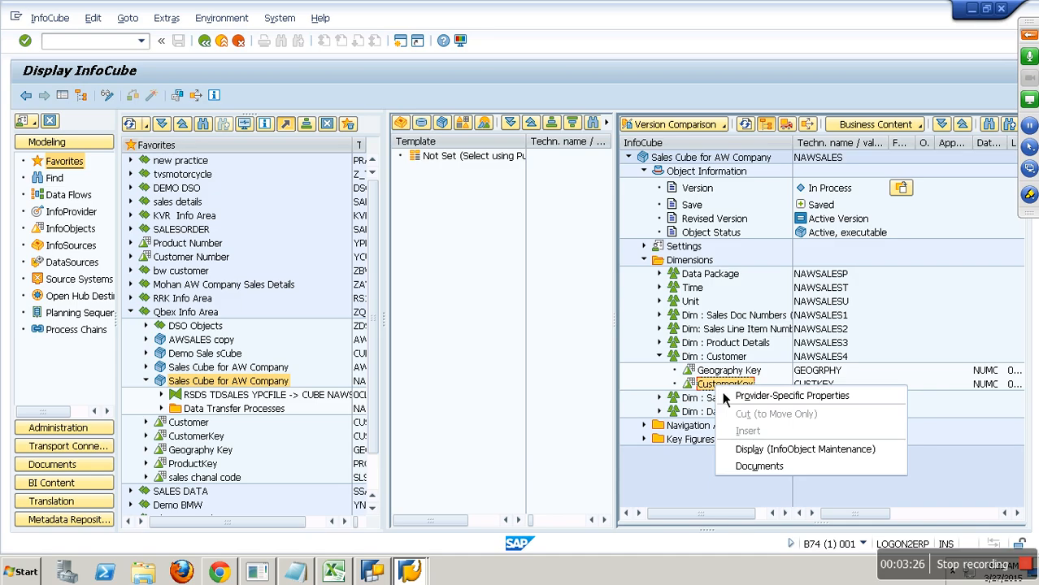
click(705, 391)
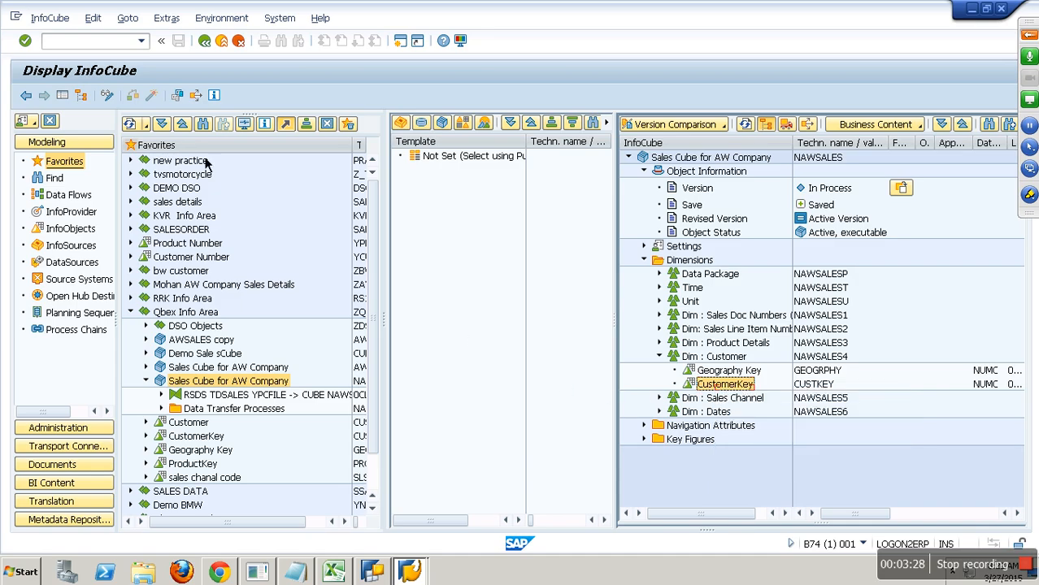
Step: Return the cube to edit mode with the navigation tree hidden and remove CustomerKey (CUSTKEY) from the Customer dimension
click(66, 100)
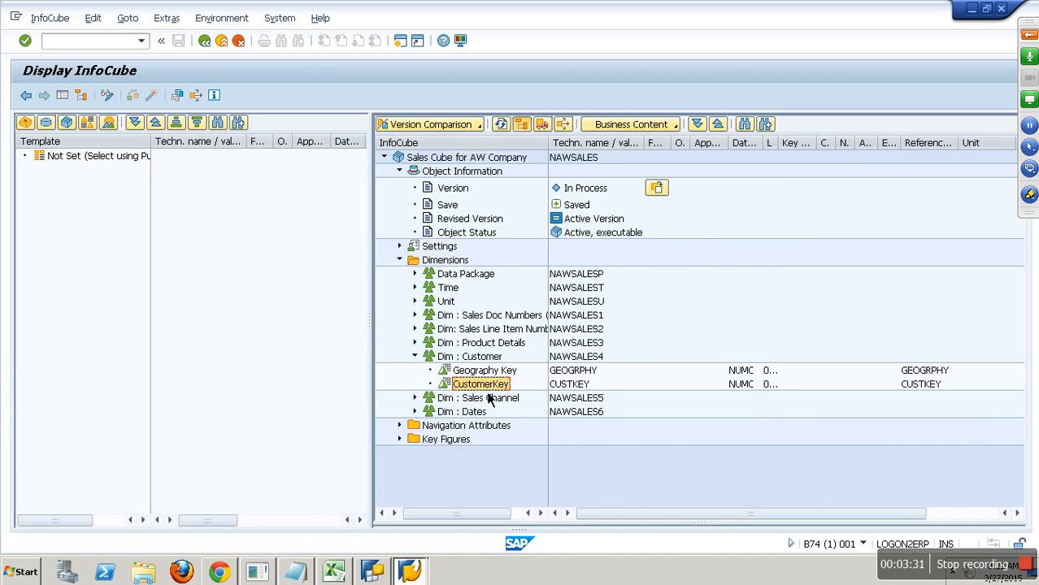
click(114, 102)
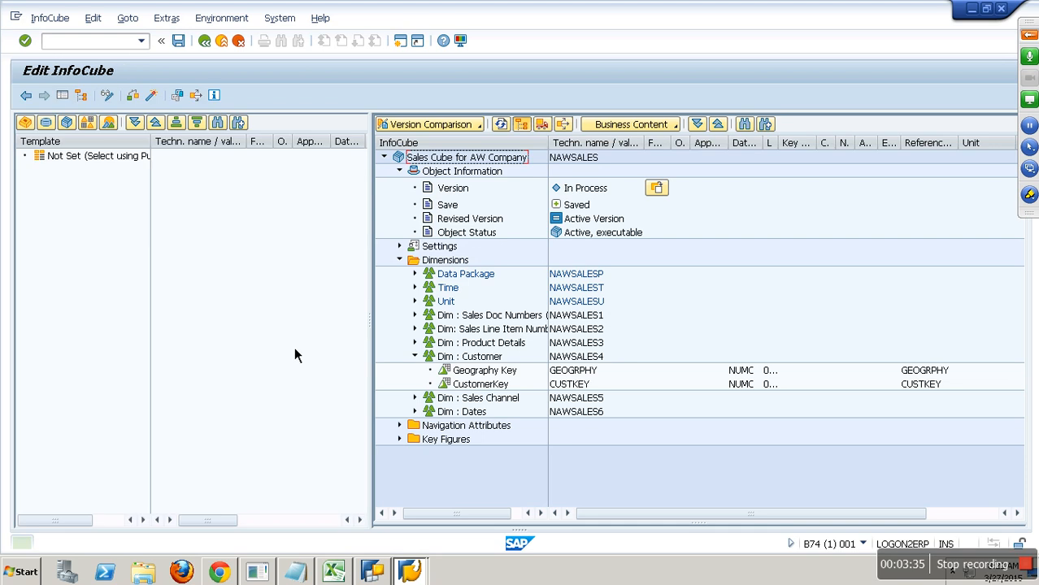
drag(478, 385, 332, 381)
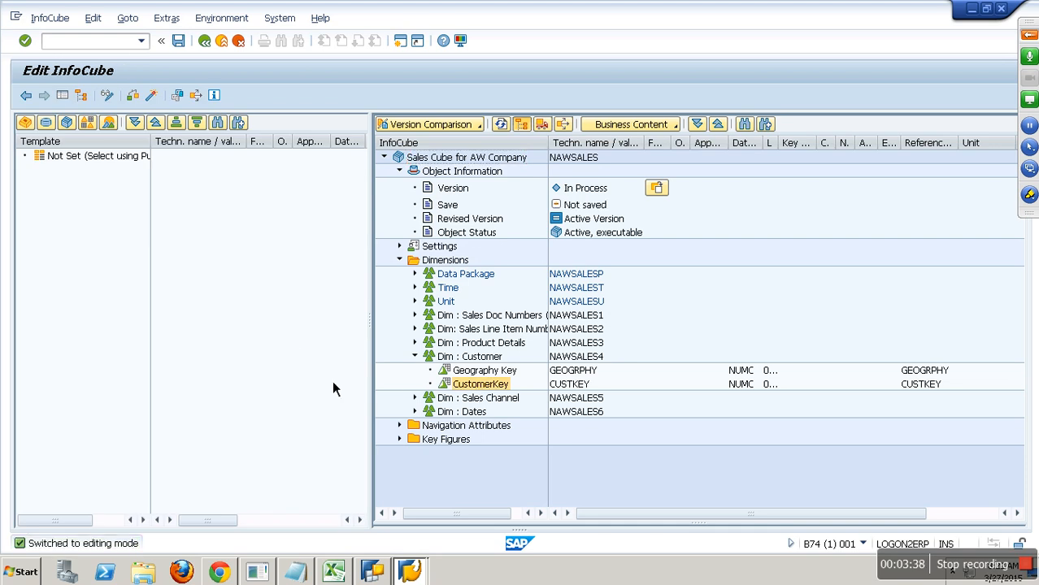
Step: Insert the InfoObject ZCUSTKEY into the Customer dimension by InfoObject direct input
right_click(498, 357)
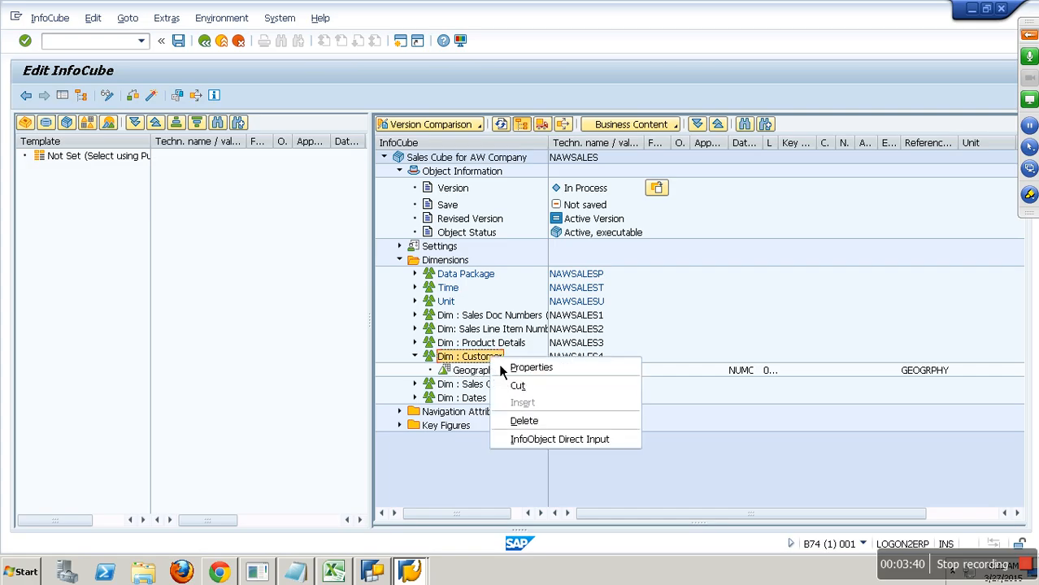
click(560, 439)
key(ctrl+v)
key(Return)
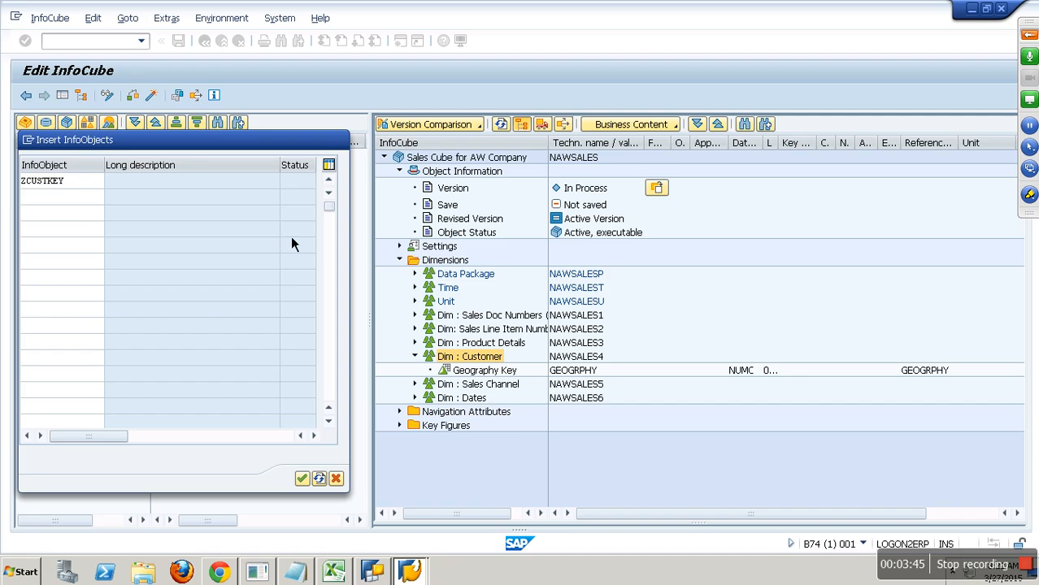
click(301, 479)
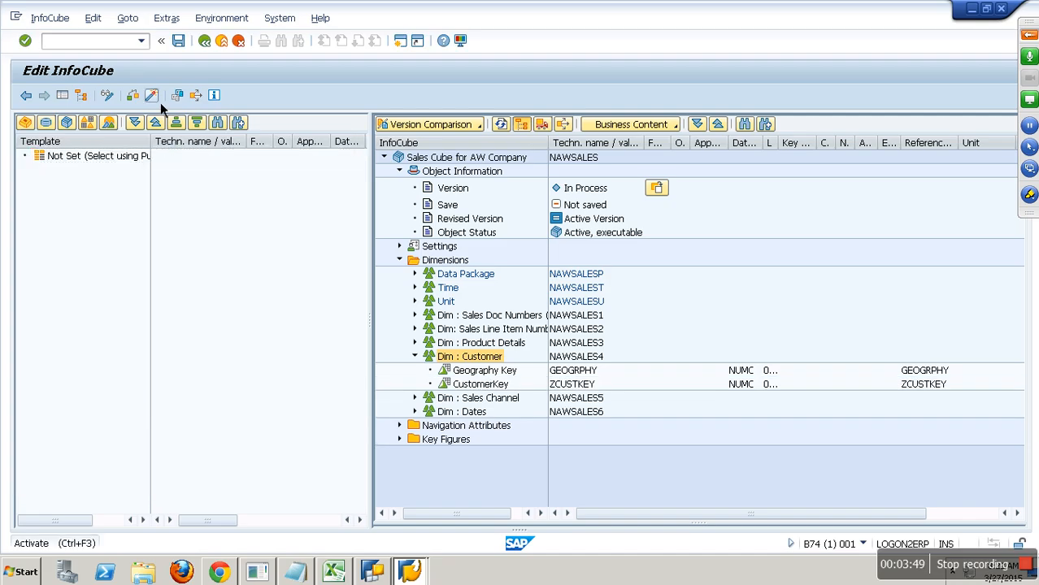
Step: Activate the NAWSALES cube, continuing despite the removed CUSTKEY, and leave the InfoCube editor
click(160, 102)
click(215, 529)
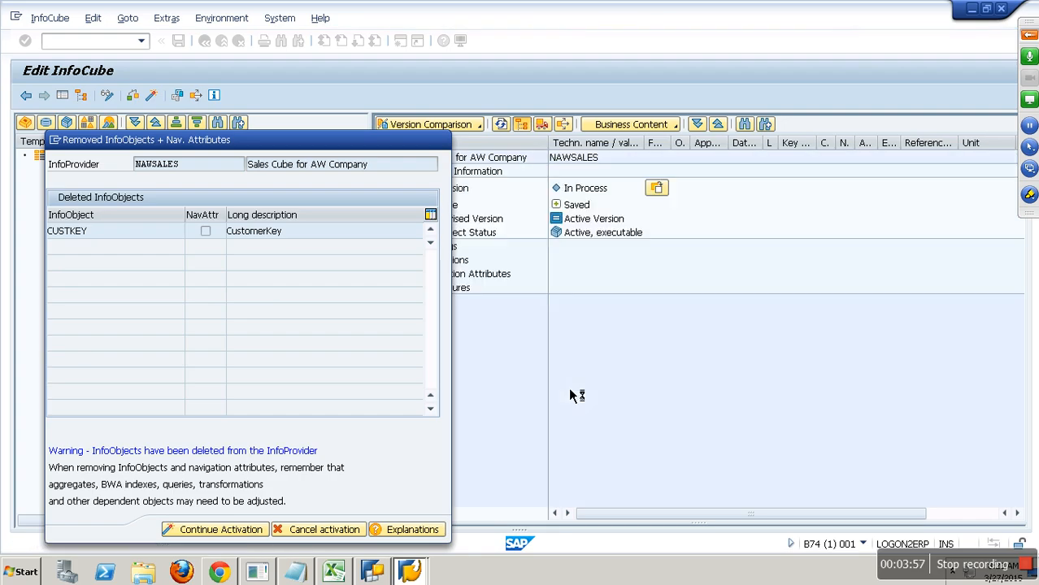
key(Return)
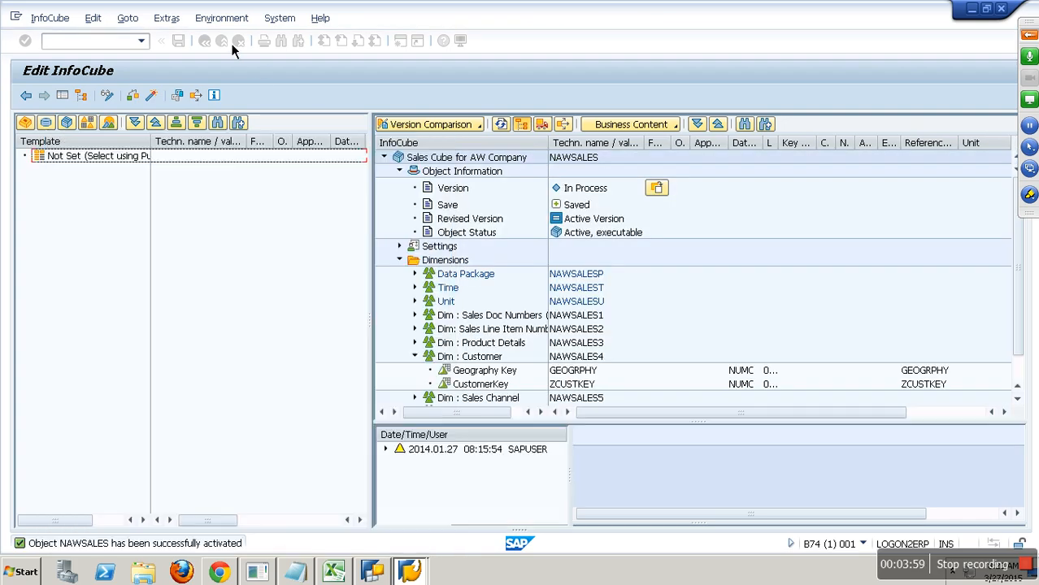
click(232, 41)
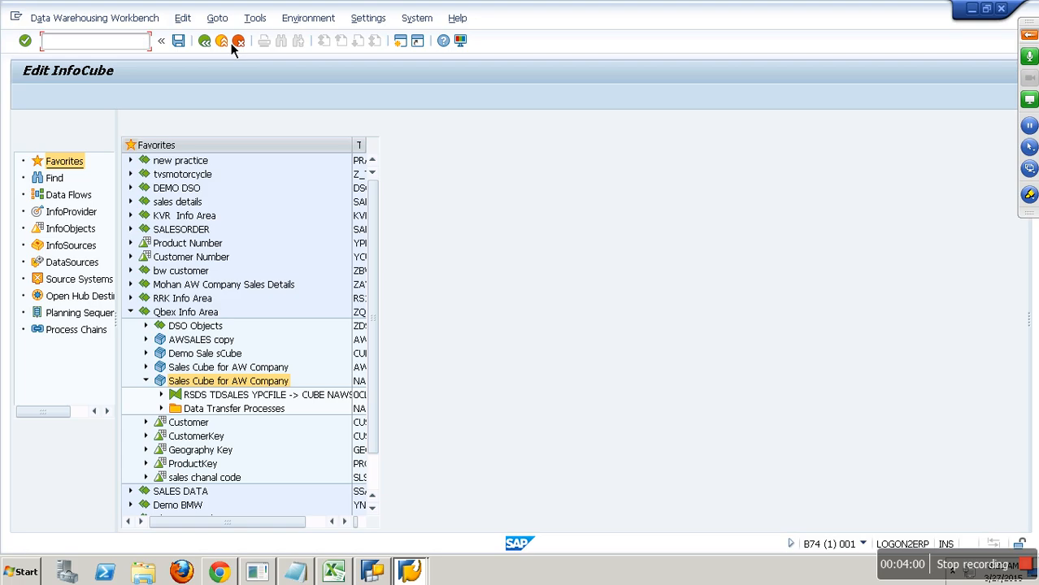
Step: Open the transformation from TDSALES to cube NAWSALES in change mode and dismiss the information messages
right_click(207, 396)
click(247, 425)
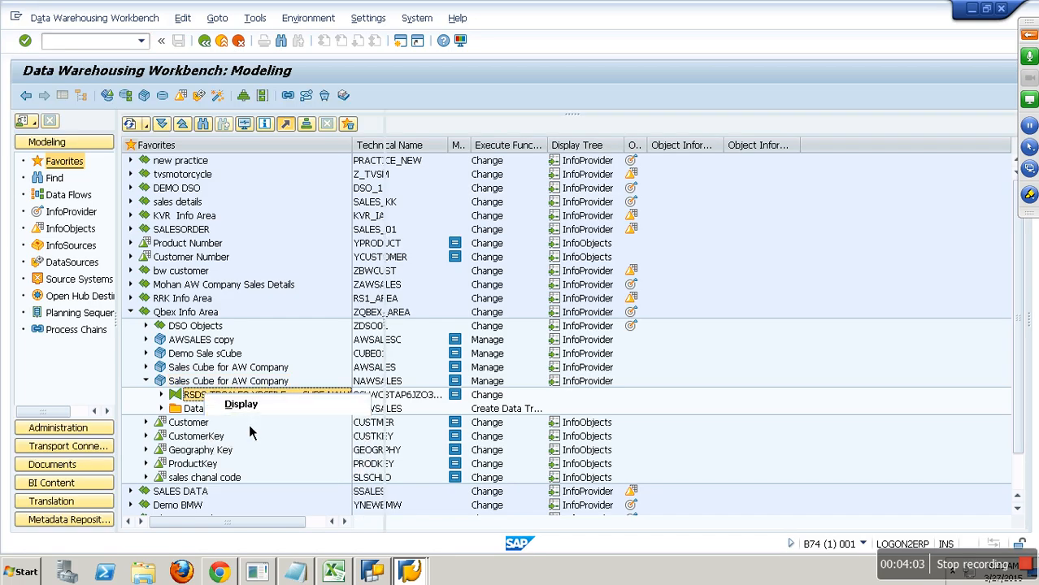
key(Return)
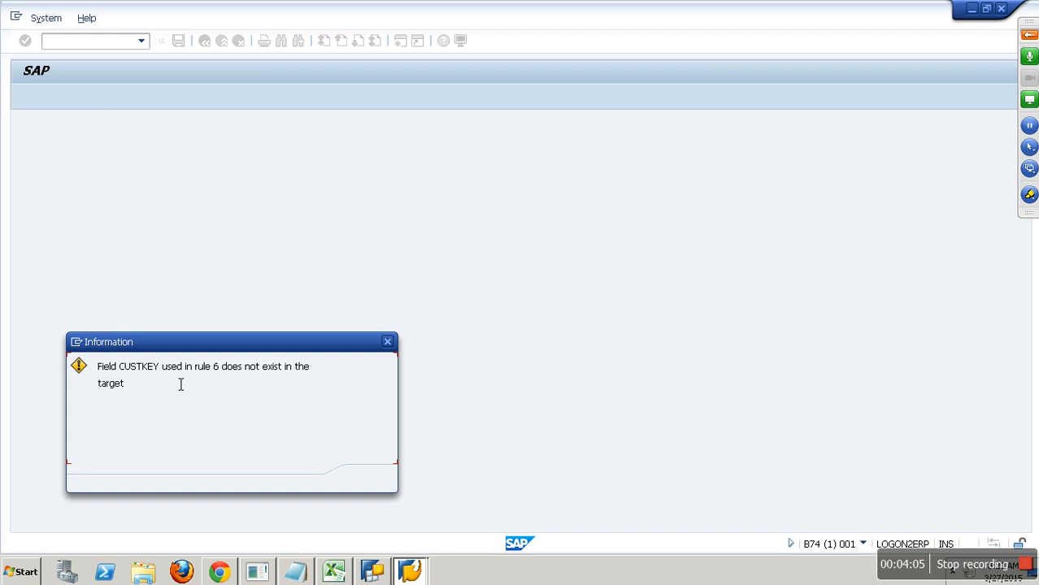
key(Return)
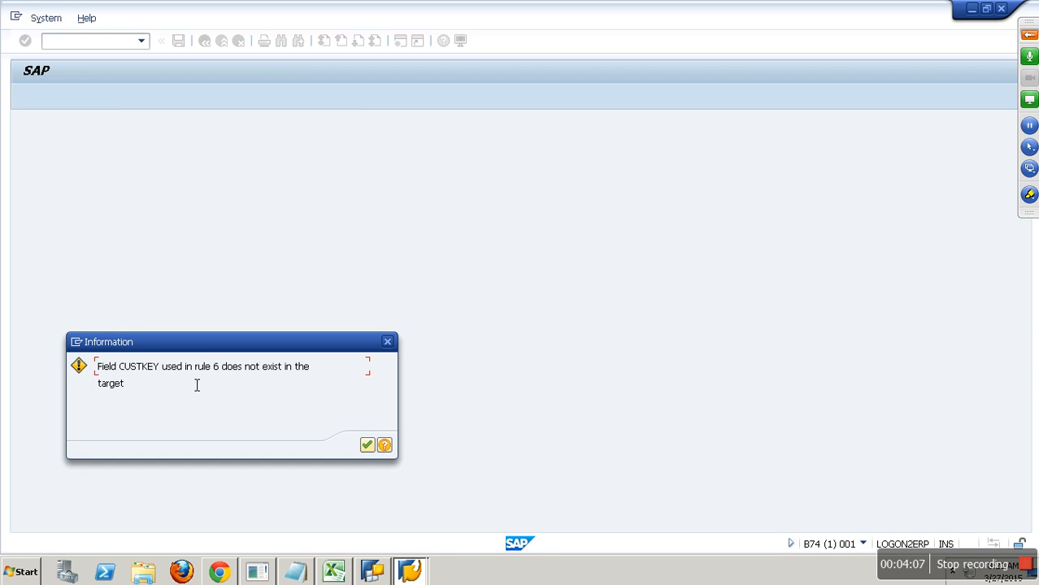
key(Return)
key(Return)
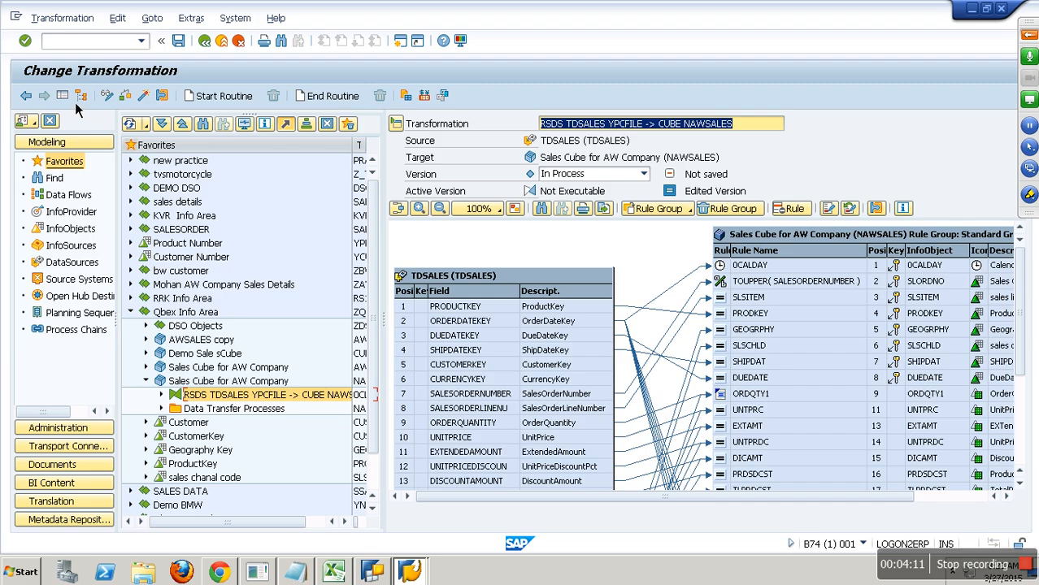
Step: Add source field CUSTOMERKEY to the rule for ZCUSTKEY as a direct assignment and transfer the values to the transformation
click(80, 95)
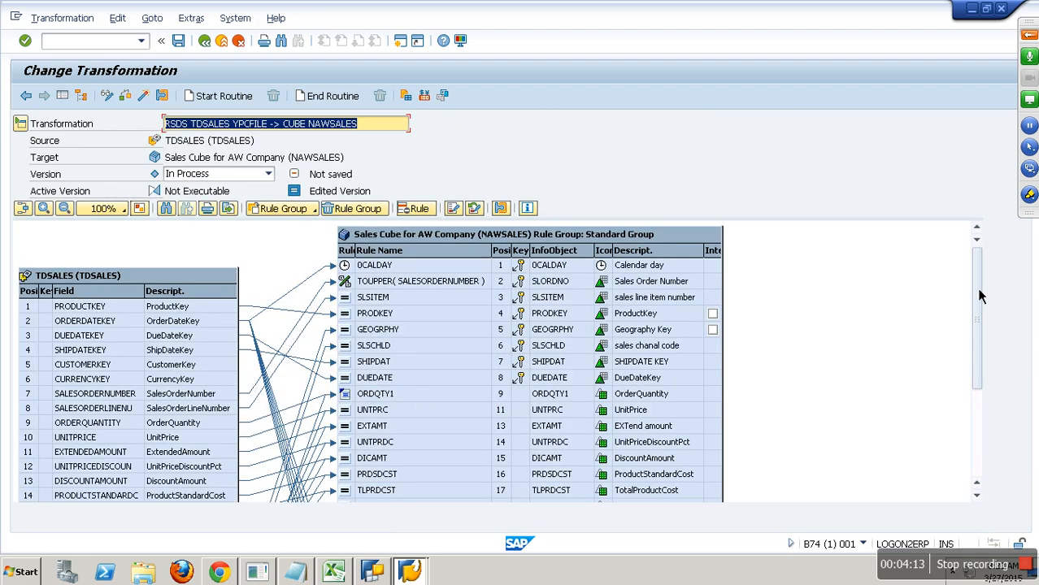
drag(985, 273, 985, 374)
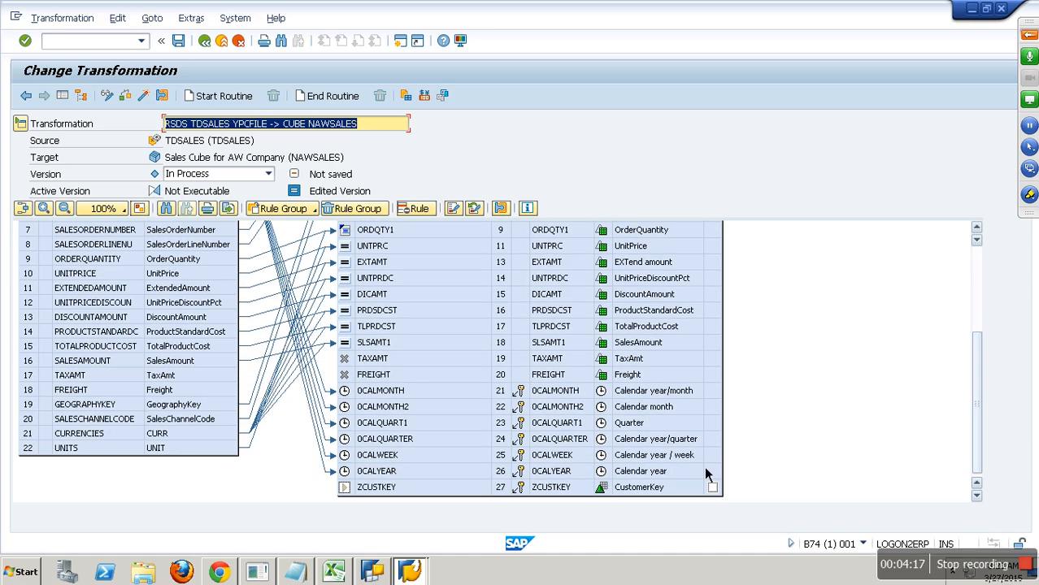
right_click(446, 490)
click(499, 439)
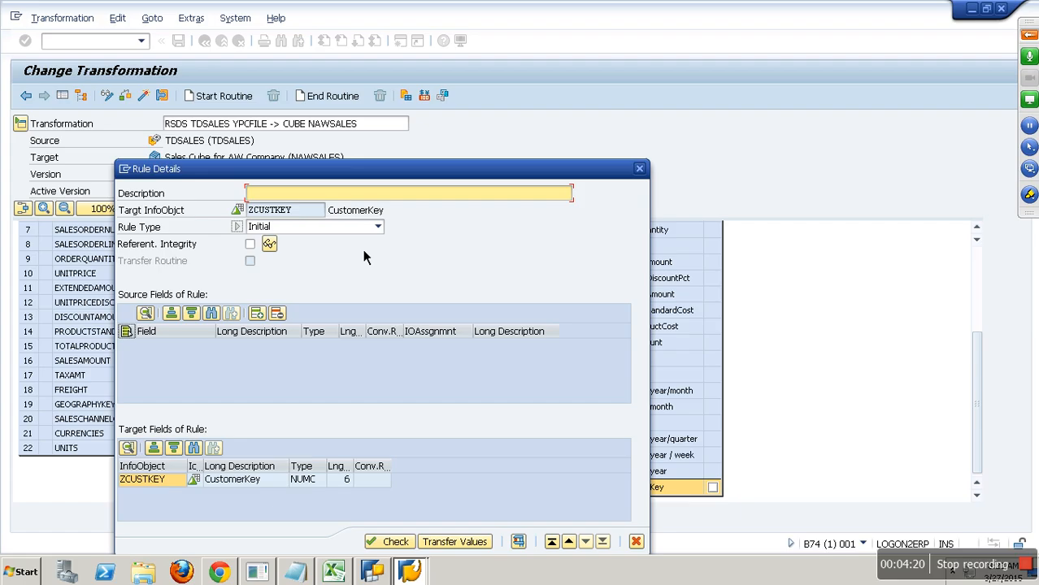
click(258, 313)
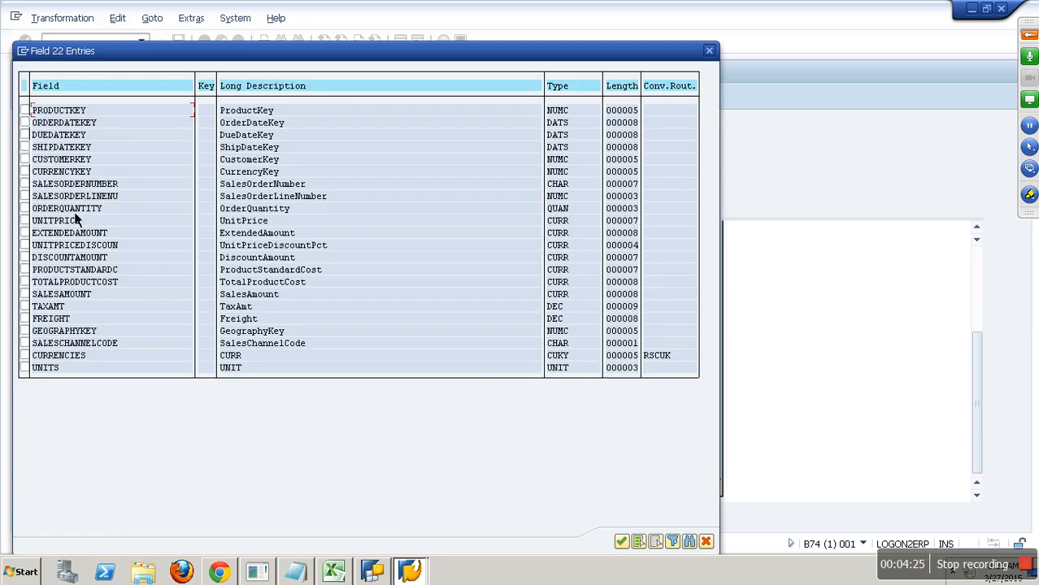
click(25, 159)
click(621, 542)
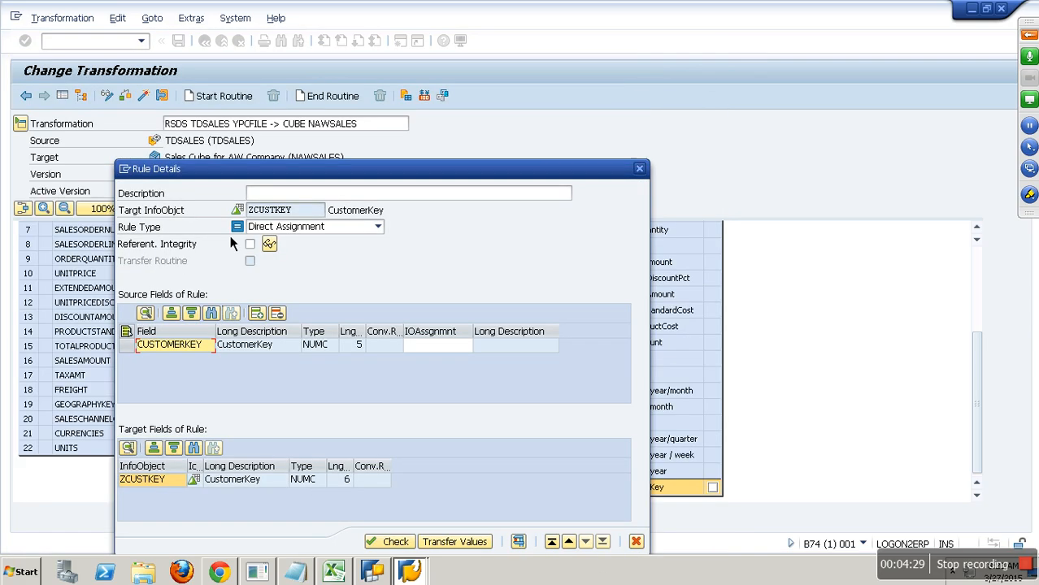
click(455, 543)
key(Return)
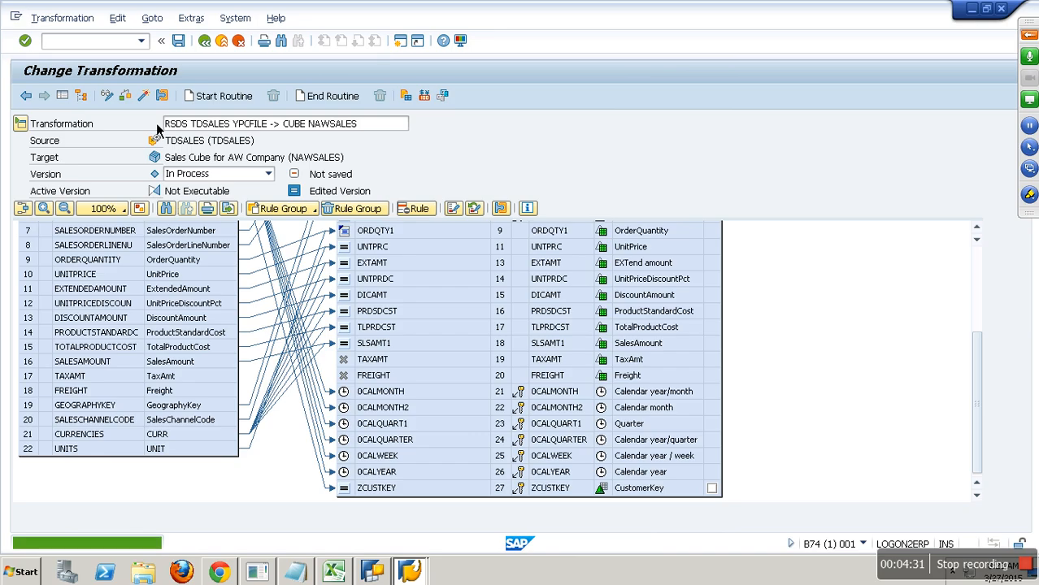
Step: Activate the transformation, close its warning log and return to the Favorites tree
click(152, 102)
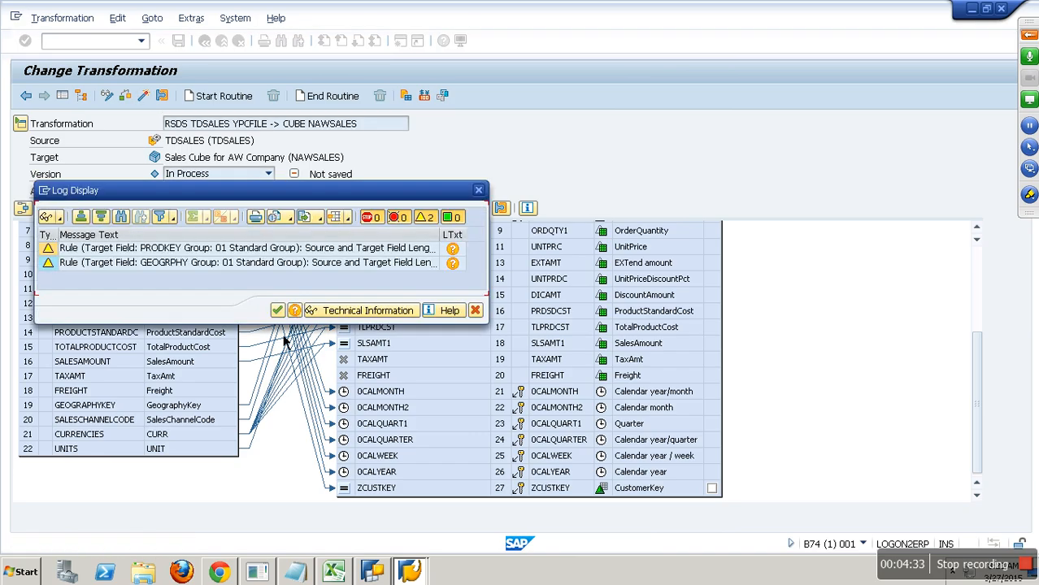
click(278, 311)
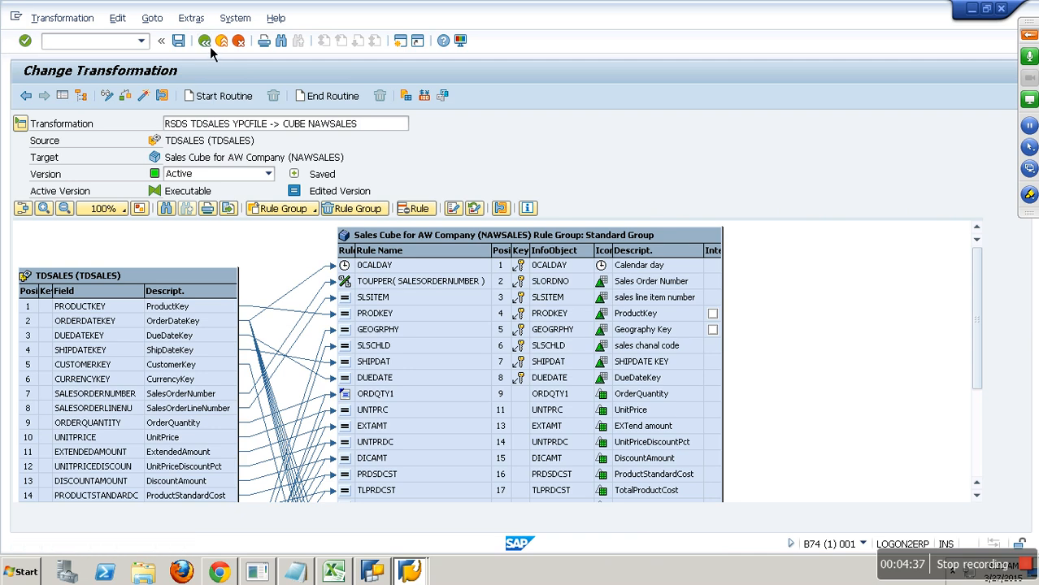
click(210, 46)
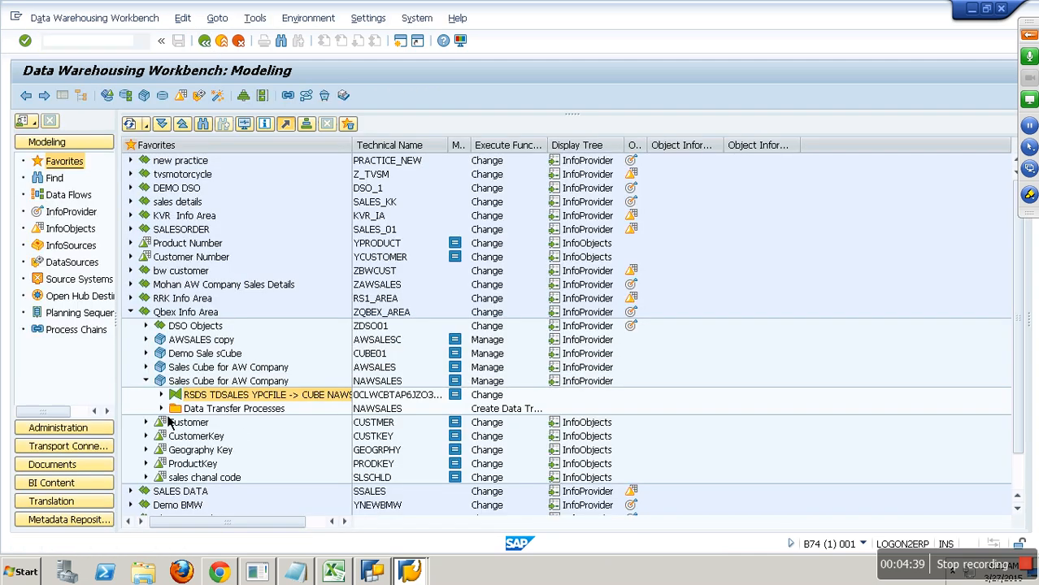
Step: Open the data transfer process TDSALES / YPCFILE -> NAWSALES in change mode and activate it
right_click(258, 426)
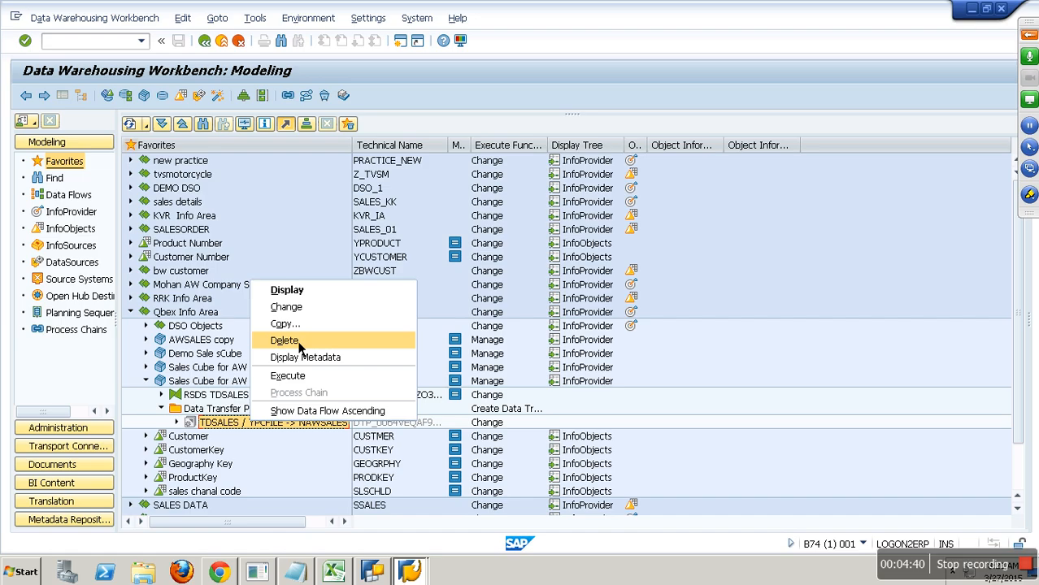
click(291, 308)
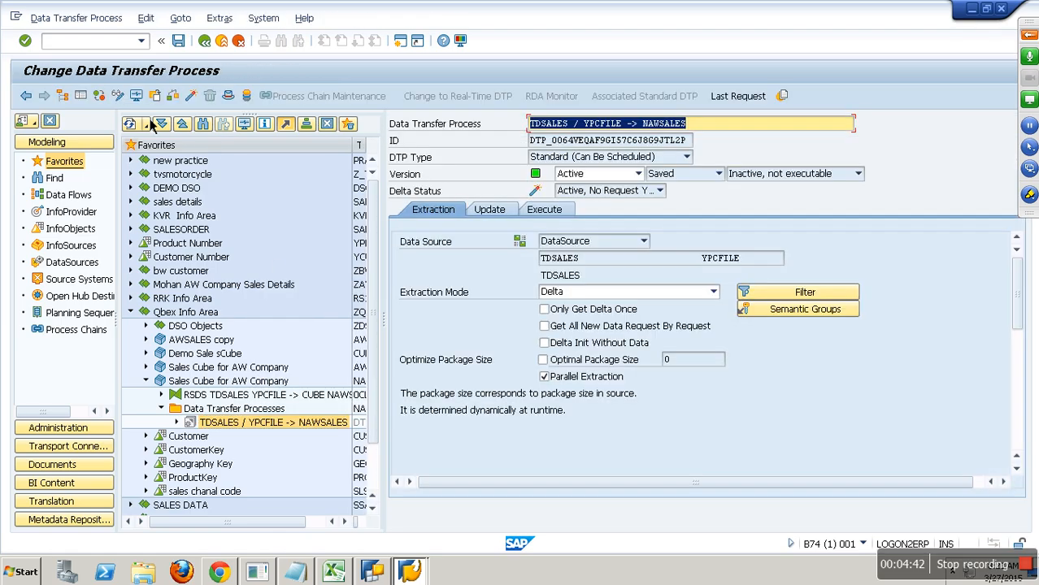
click(191, 96)
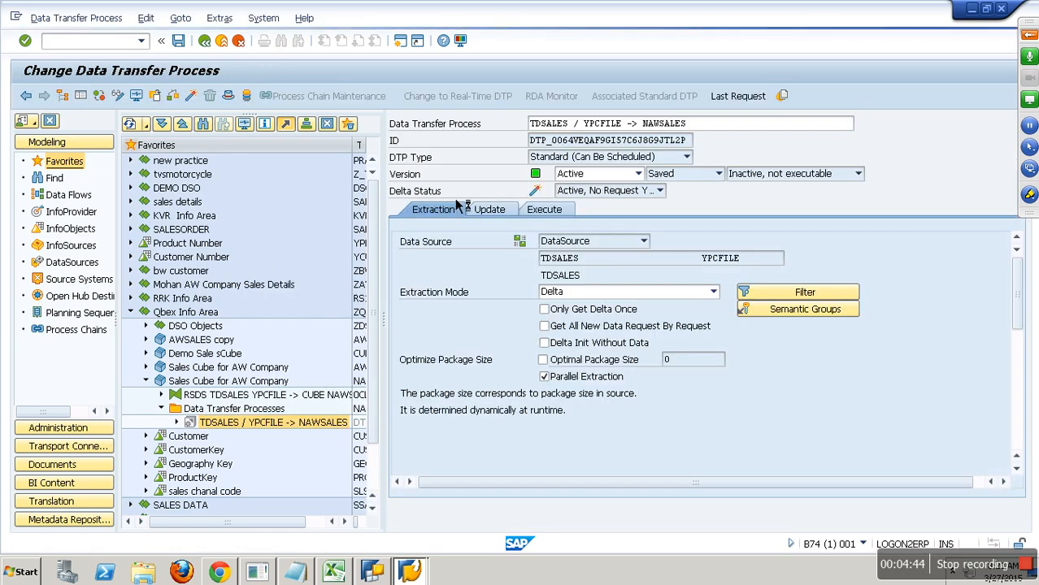
Step: Execute the data transfer process into NAWSALES, refresh its request monitor and return to the Favorites tree
click(544, 209)
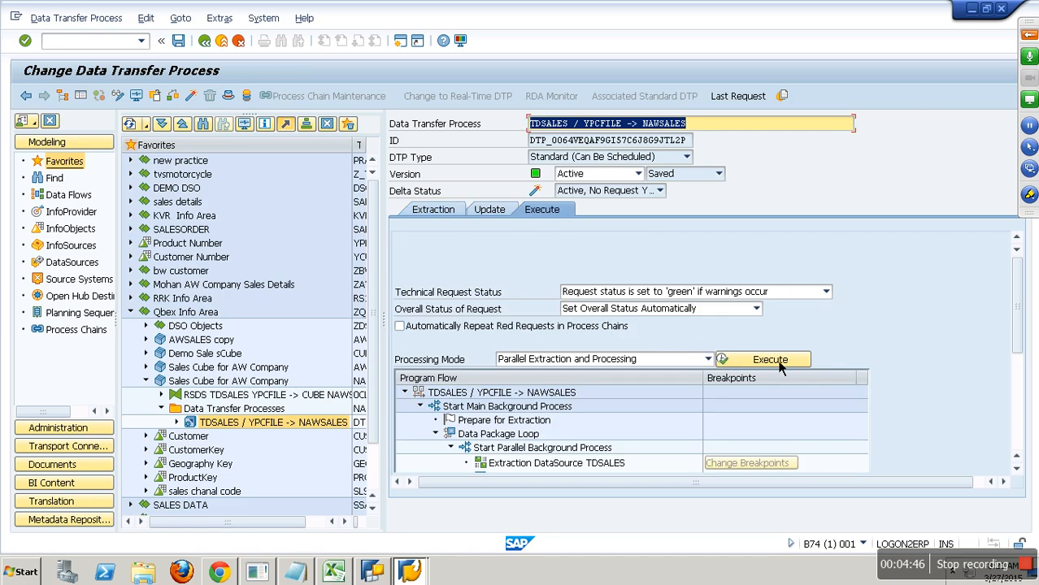
click(797, 366)
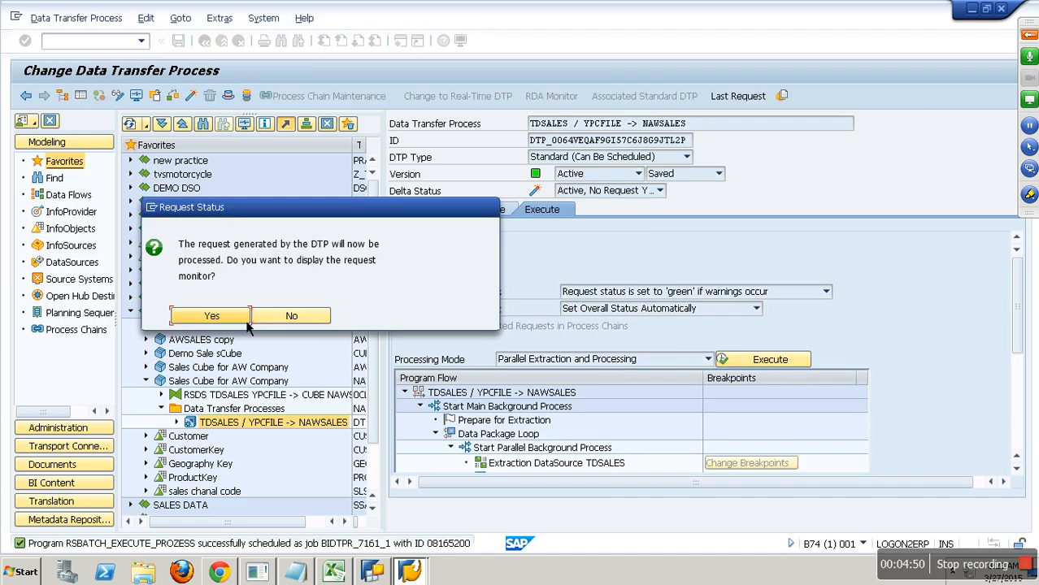
click(247, 317)
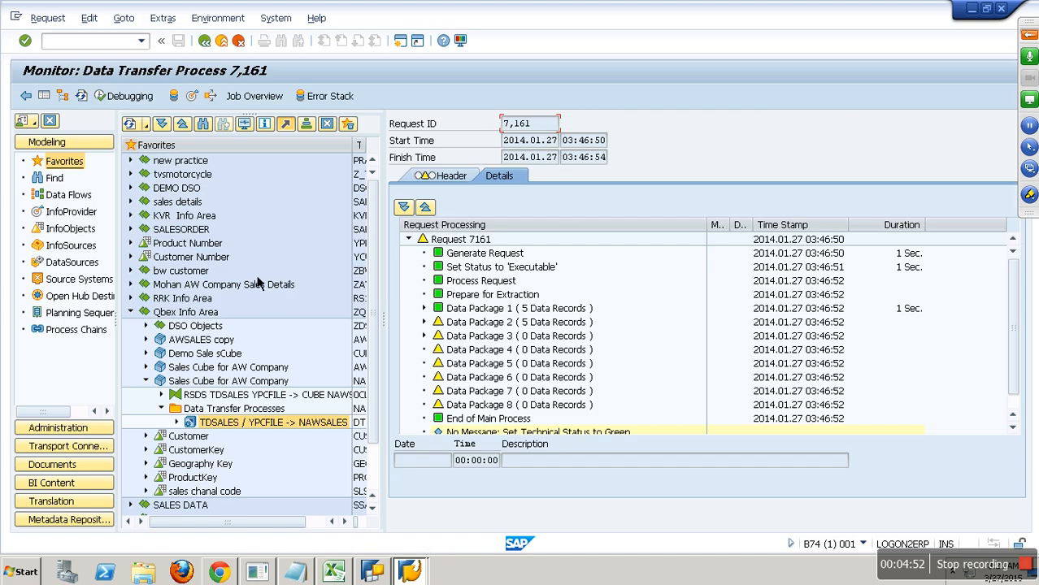
click(88, 101)
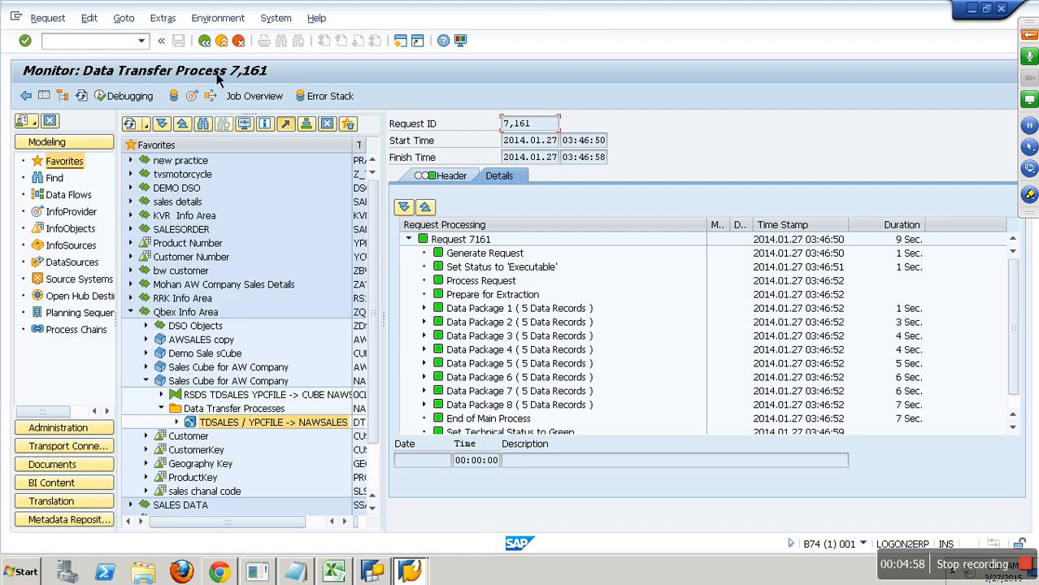
click(223, 42)
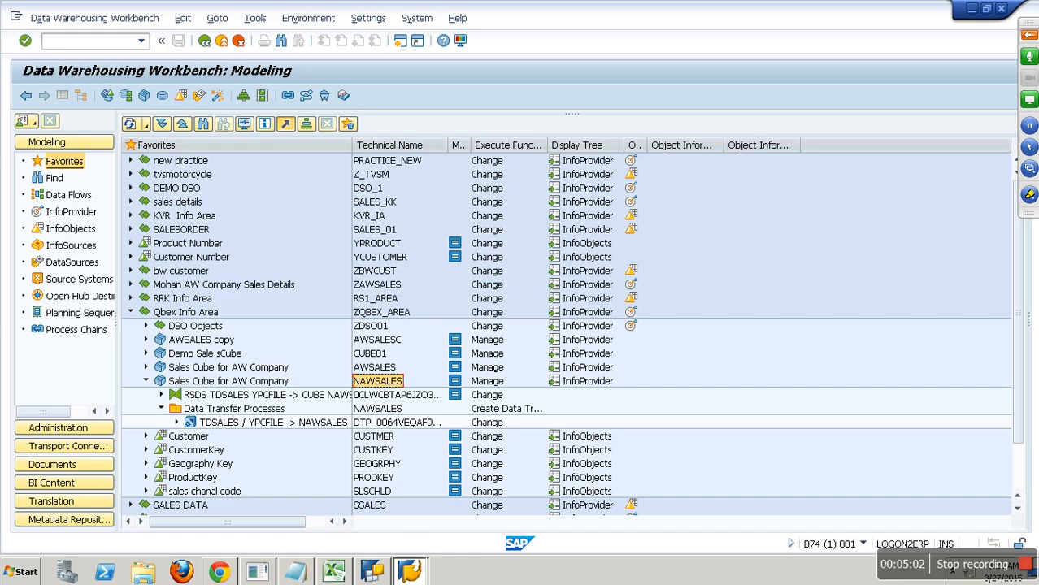
Step: Switch to BEx Query Designer and start a new query on NAWSALES, discarding the unsaved changes to the On Time Delivery report
click(395, 574)
click(372, 573)
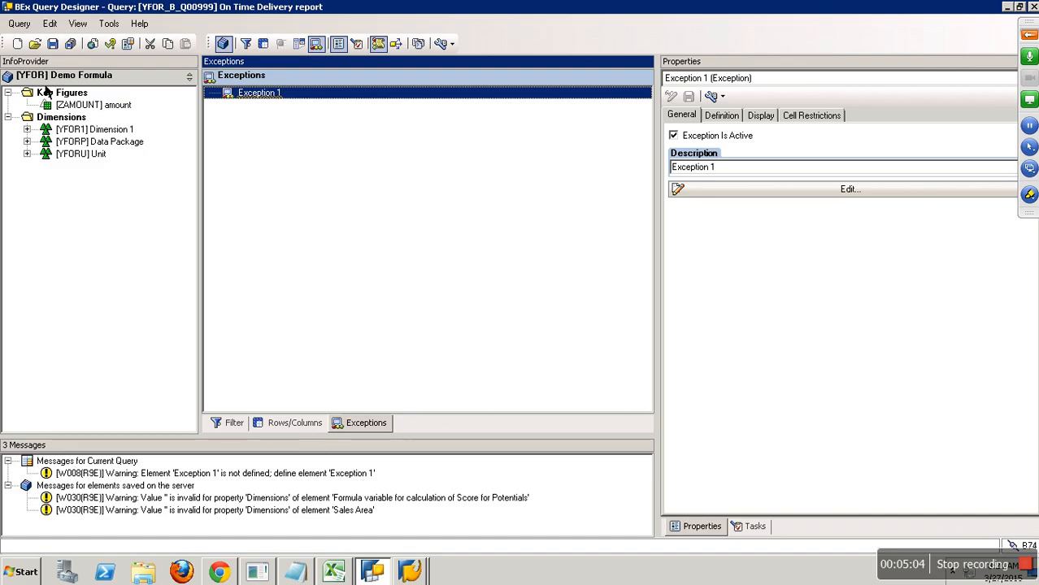
click(17, 44)
click(343, 195)
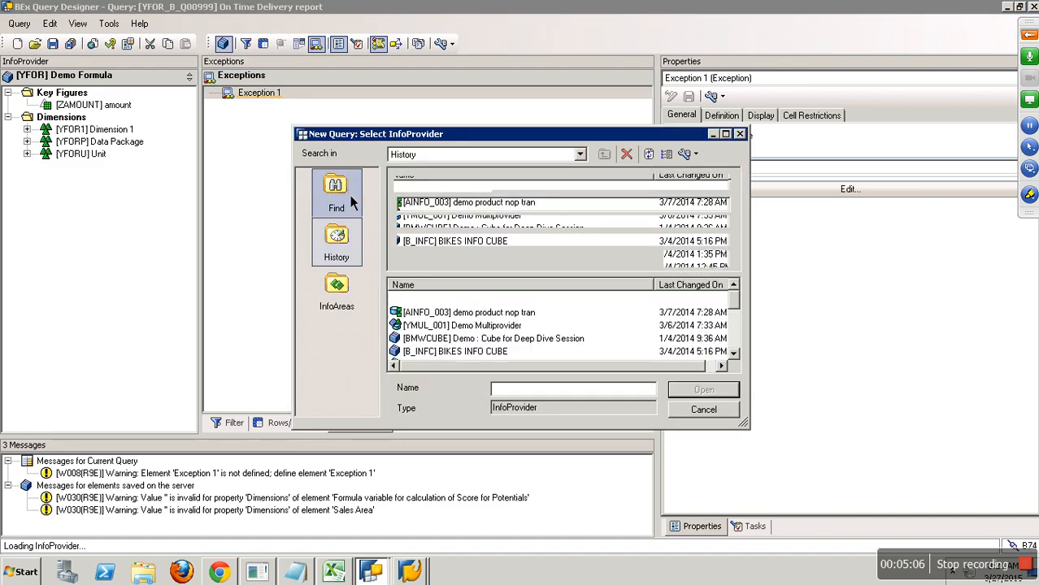
text(NAWSALES)
click(696, 259)
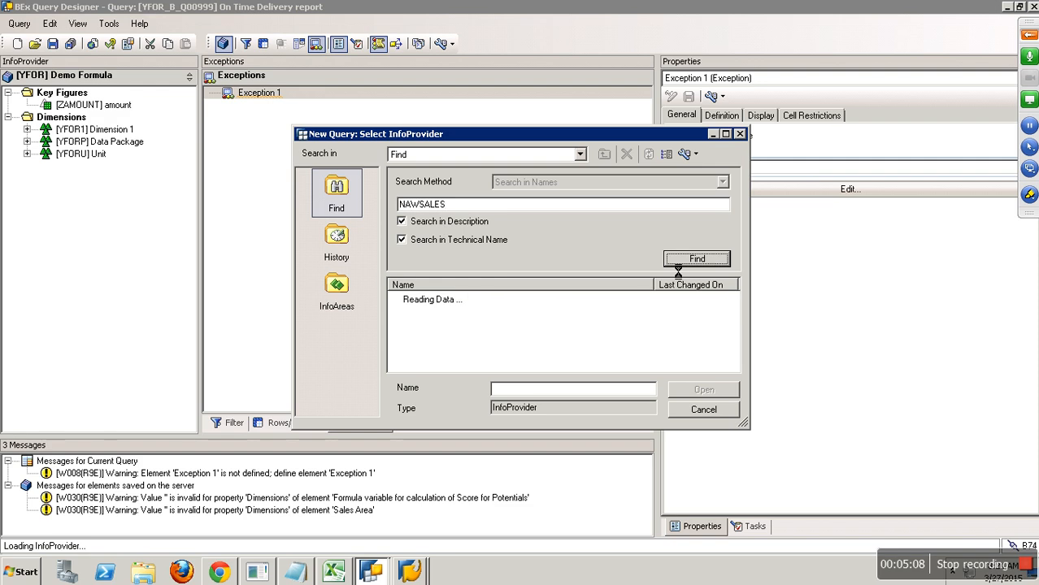
double_click(478, 300)
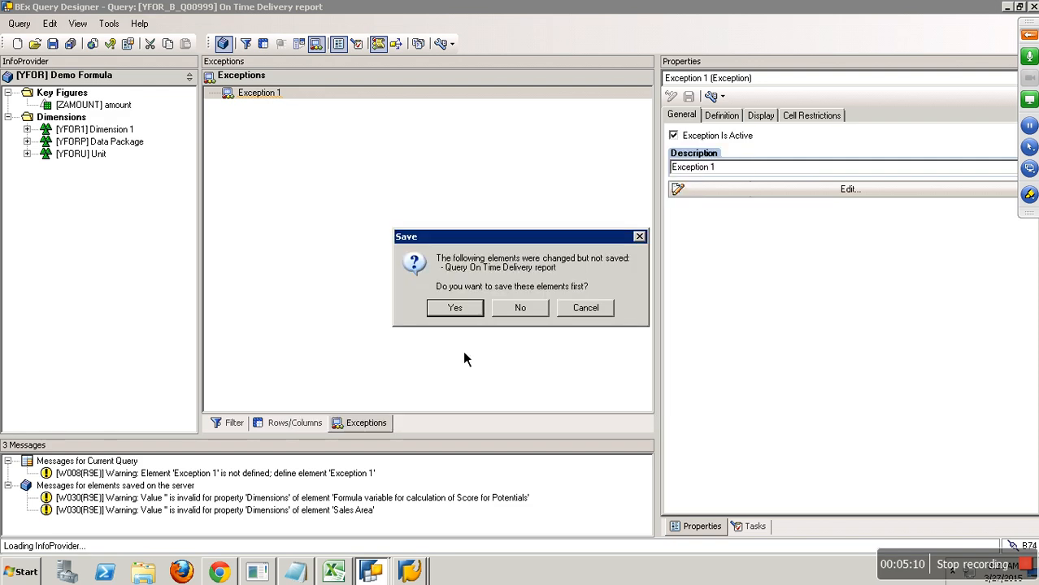
click(512, 309)
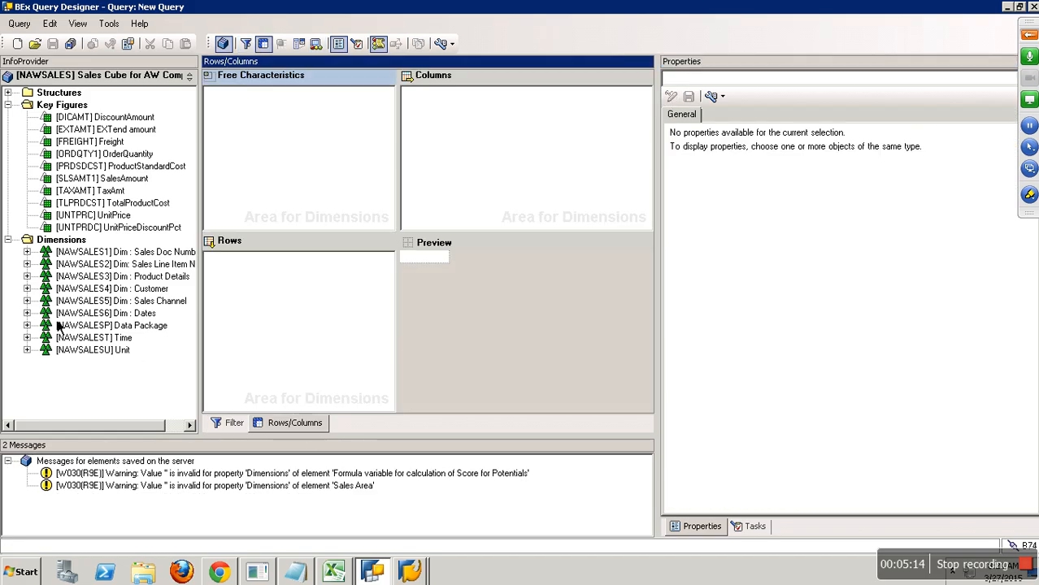
Step: Add CustomerKey from the Customer dimension to the rows and close Query Designer without saving the query
double_click(49, 289)
drag(130, 300, 311, 294)
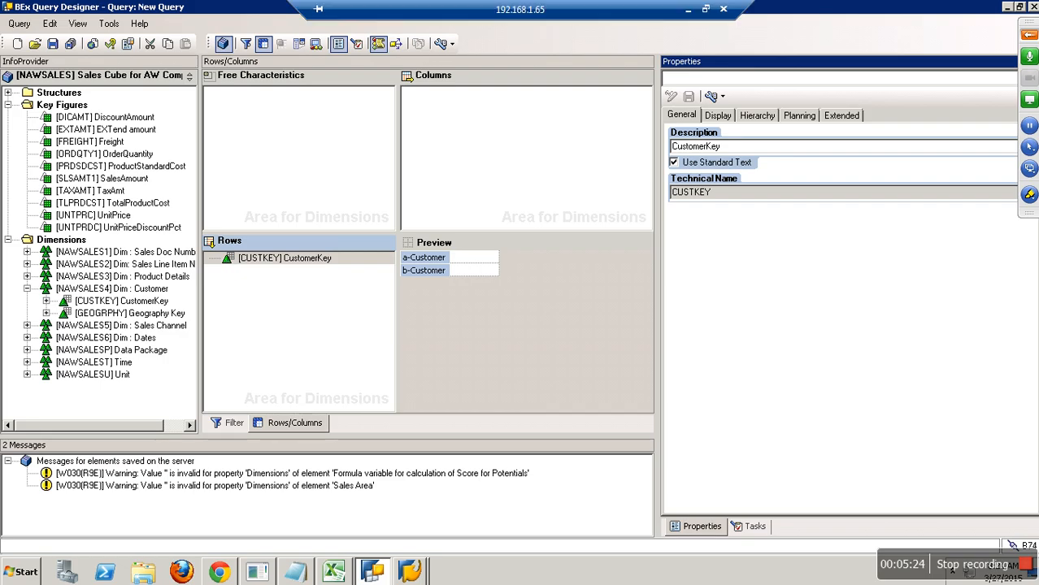
click(1033, 6)
click(540, 309)
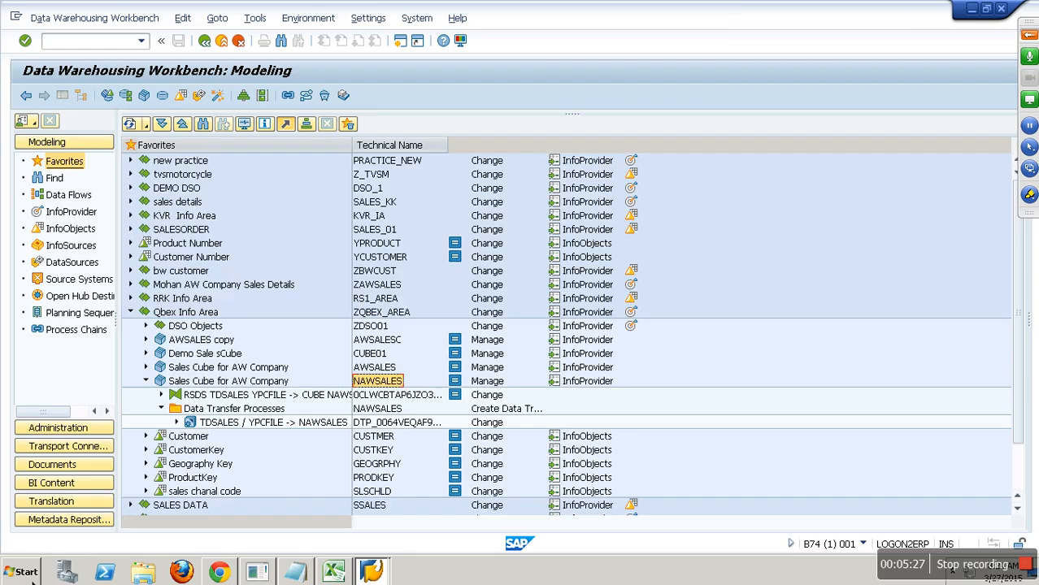
Step: Relaunch BEx Query Designer and log on to system BW74JAVA with the account password
click(33, 581)
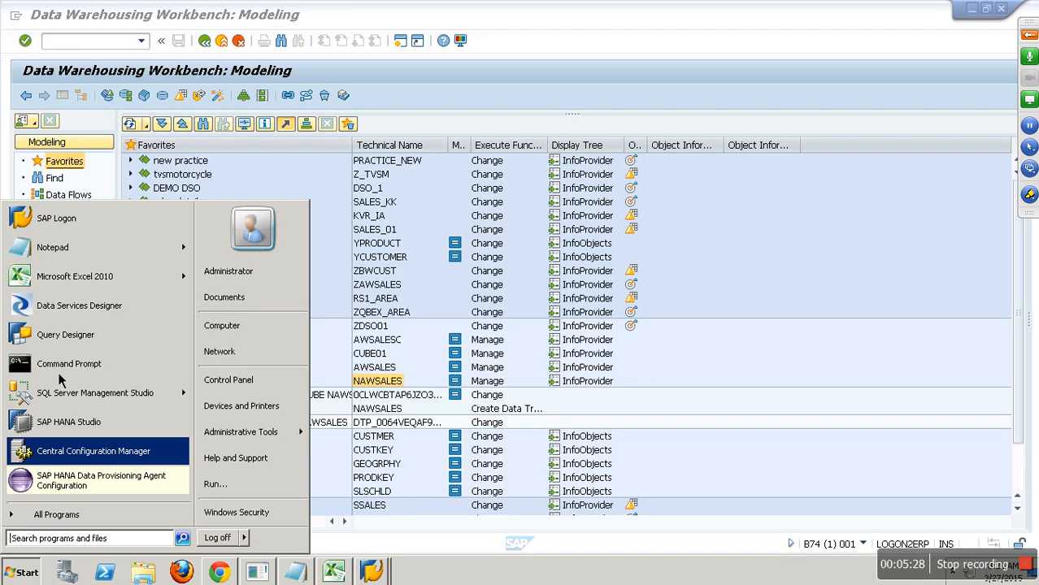
click(102, 520)
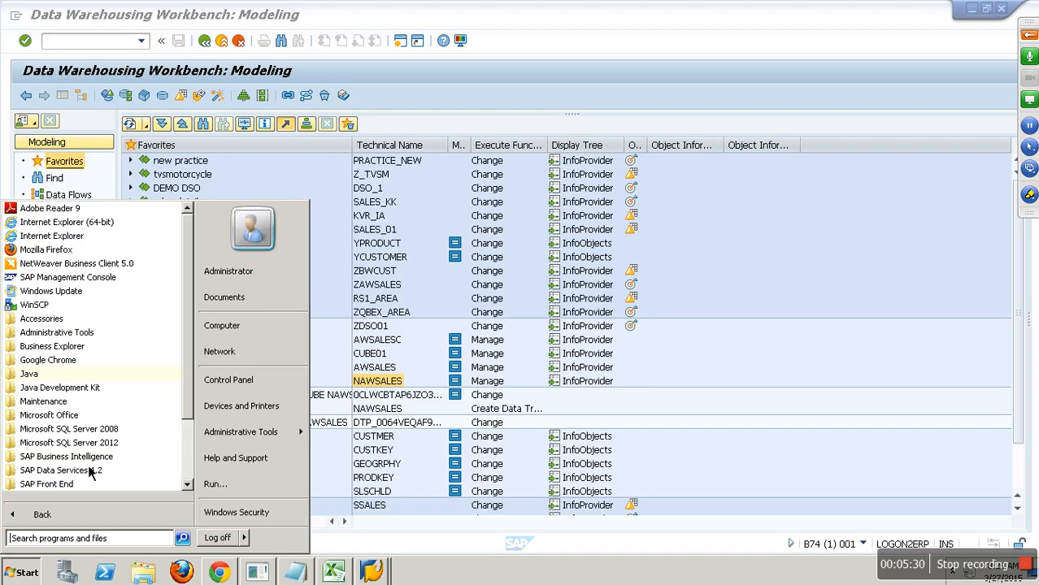
click(63, 350)
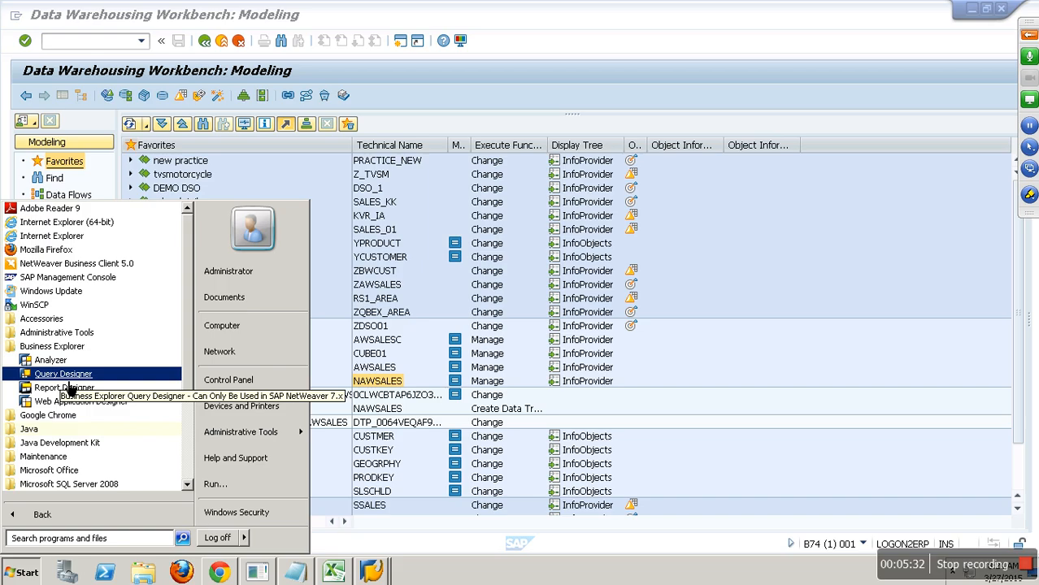
click(70, 377)
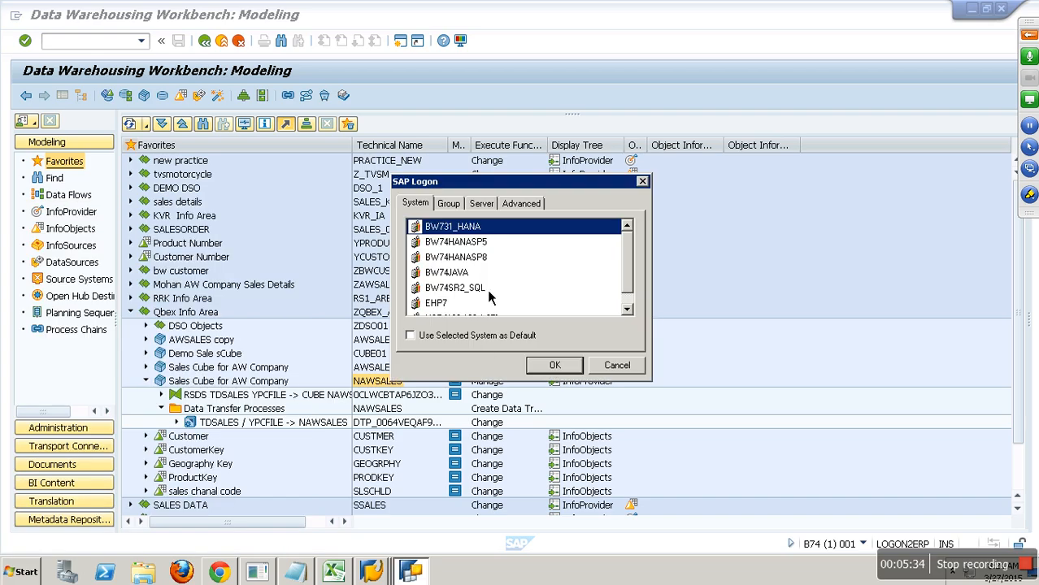
click(485, 278)
click(554, 366)
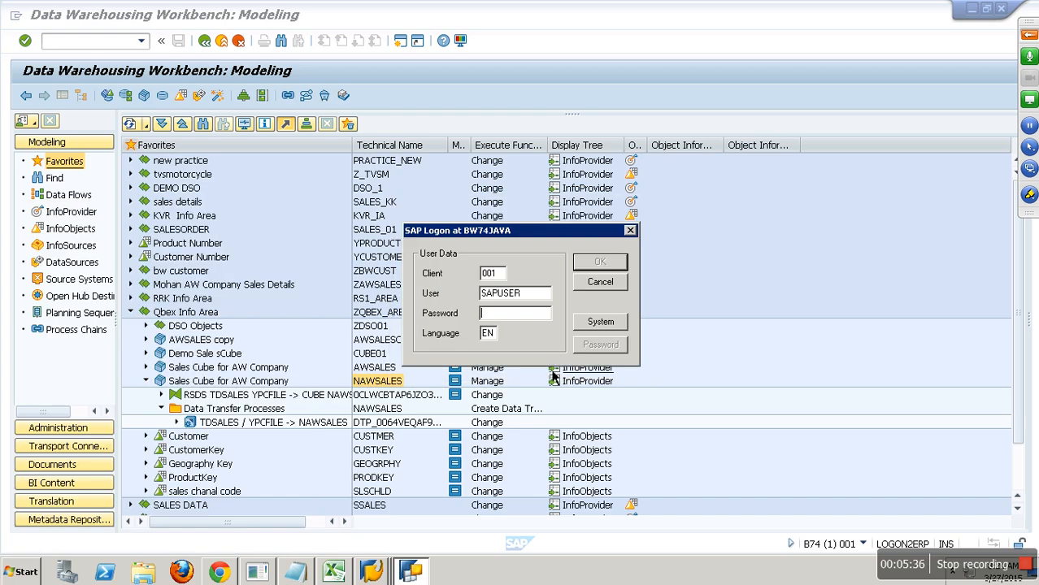
text(*)
key(Return)
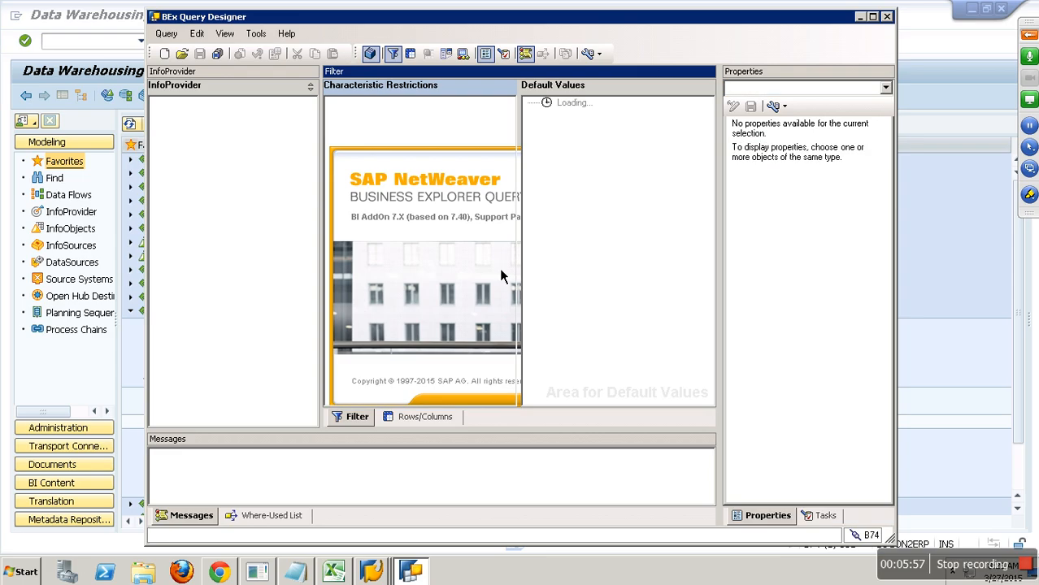
Step: Create a new query on the InfoProvider NAWSALES and show its rows and columns layout
click(165, 54)
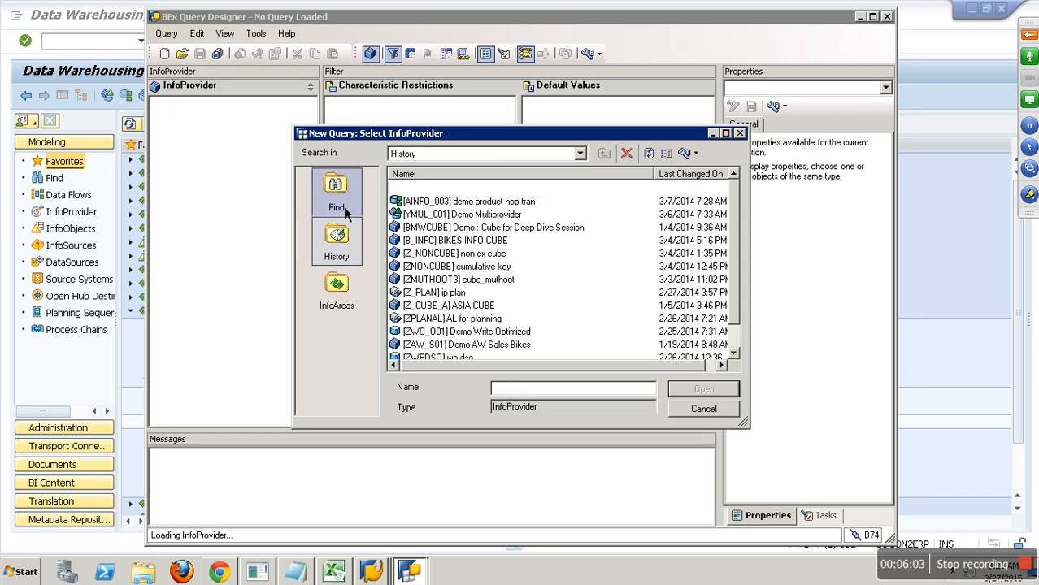
click(346, 210)
text(NAWSALES)
key(Return)
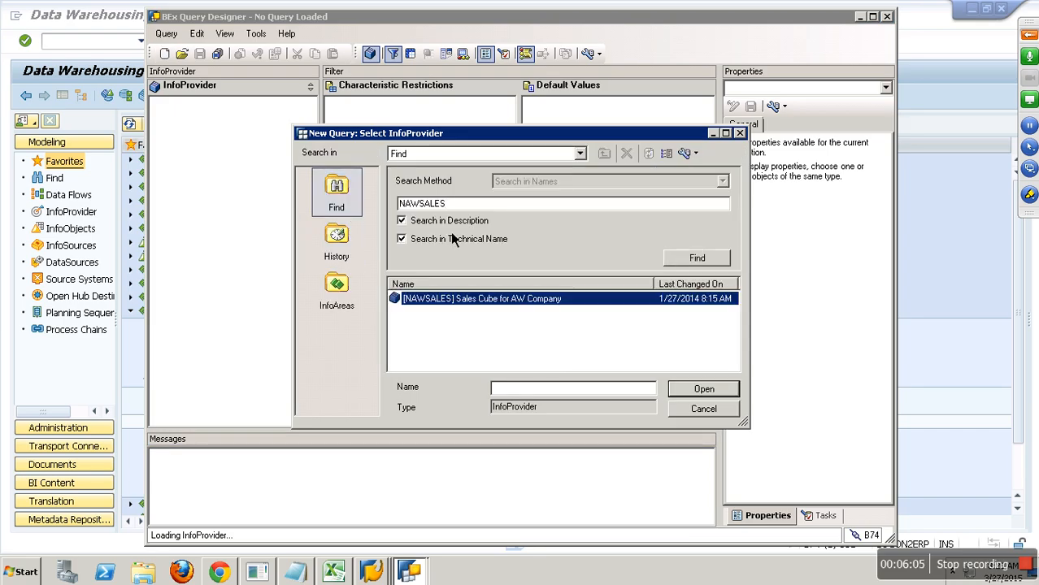
double_click(470, 302)
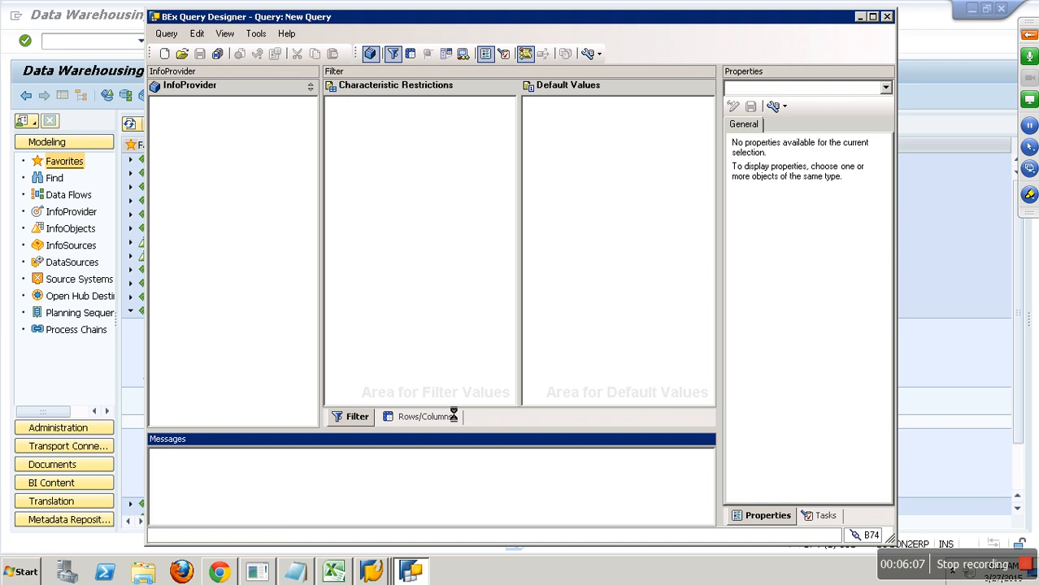
click(428, 424)
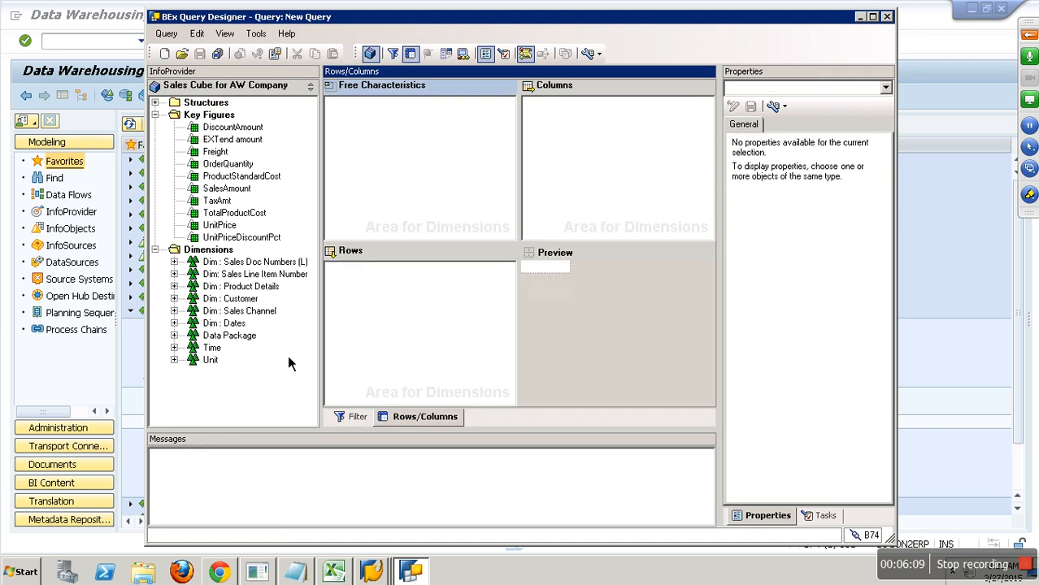
Step: Place CustomerKey from the Customer dimension in the rows and the key figures OrderQuantity and SalesAmount in the columns
double_click(187, 301)
drag(254, 313, 400, 300)
click(240, 188)
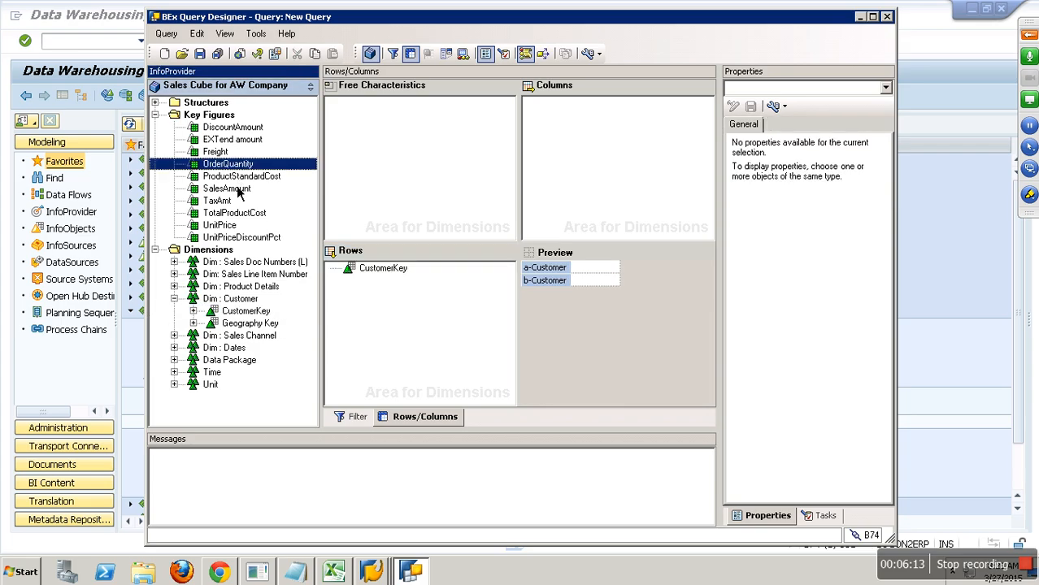
ctrl+click(253, 166)
drag(253, 168, 534, 197)
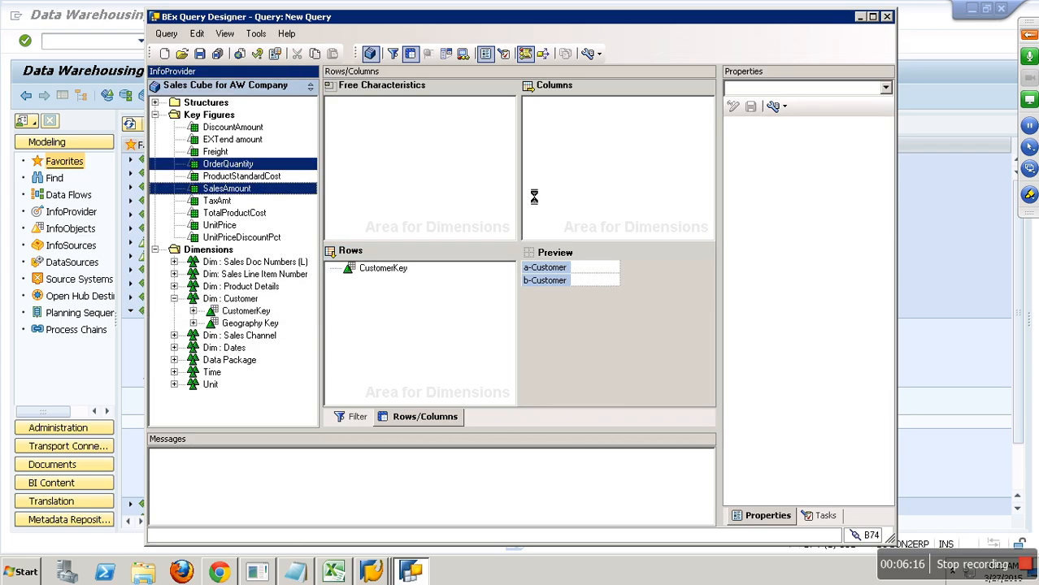
Step: Open the hierarchy selection for the CustomerKey row and look through the hierarchies available by name
click(395, 269)
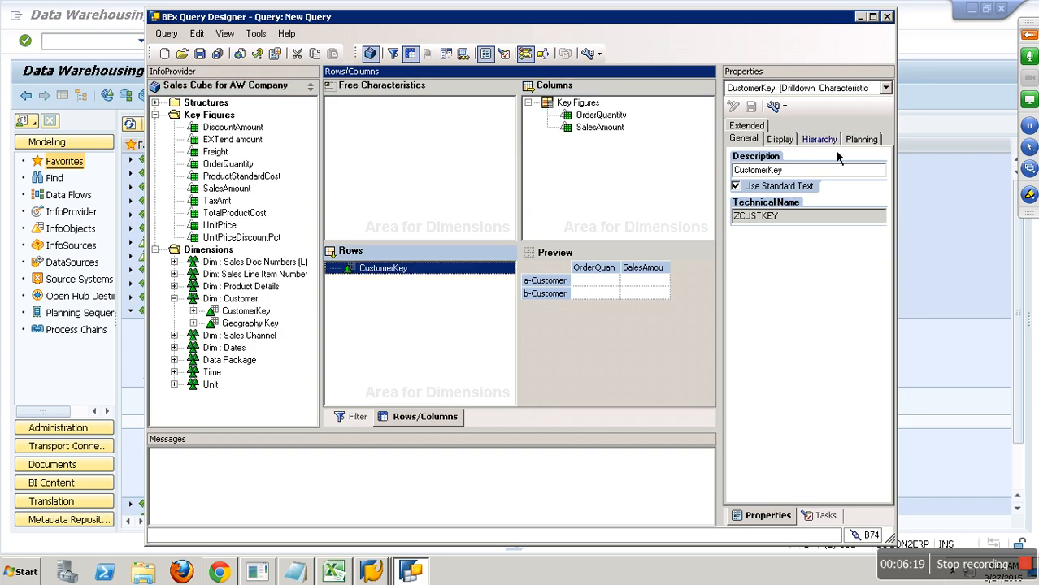
click(827, 141)
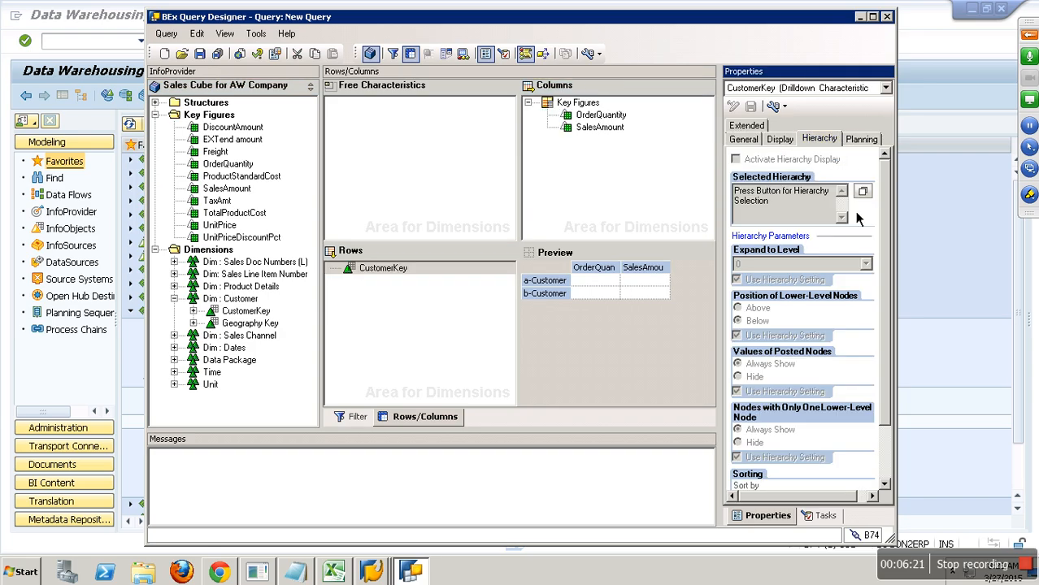
click(863, 192)
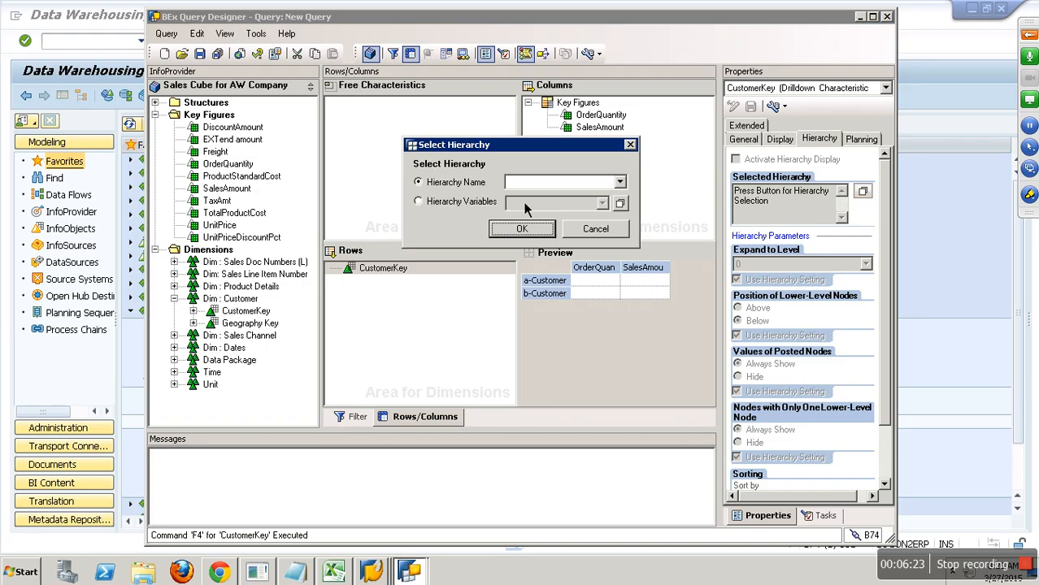
click(619, 182)
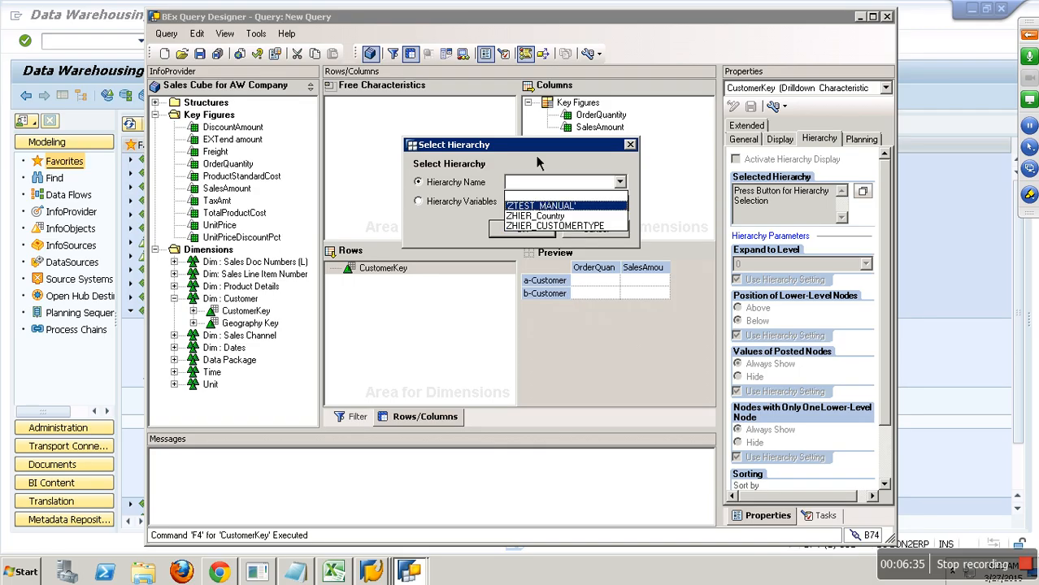
click(559, 206)
Step: Review the hierarchy variables for CustomerKey and the settings of a new one, cancelling the variable and the hierarchy selection
click(462, 209)
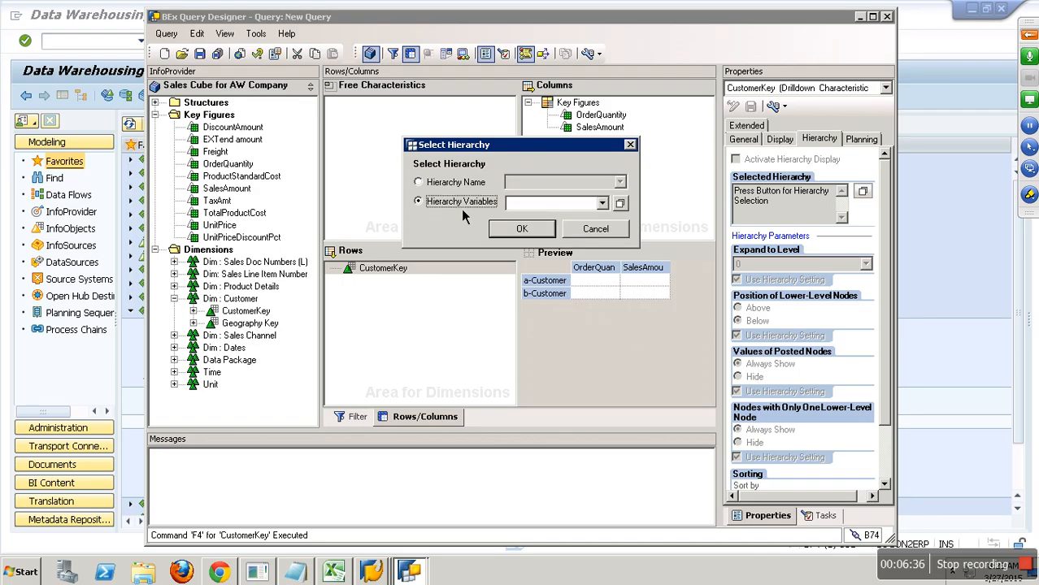
click(620, 203)
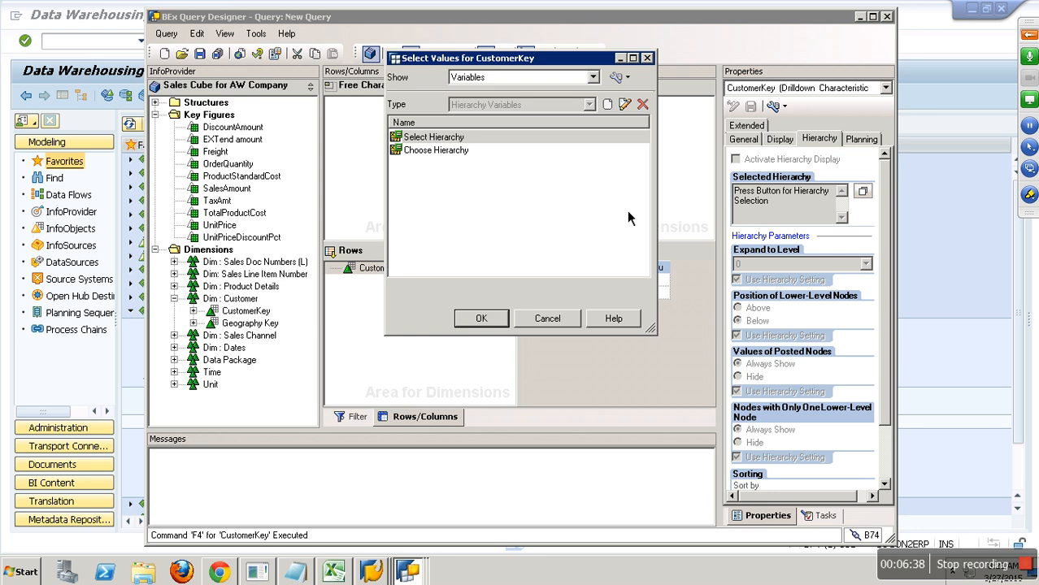
click(608, 106)
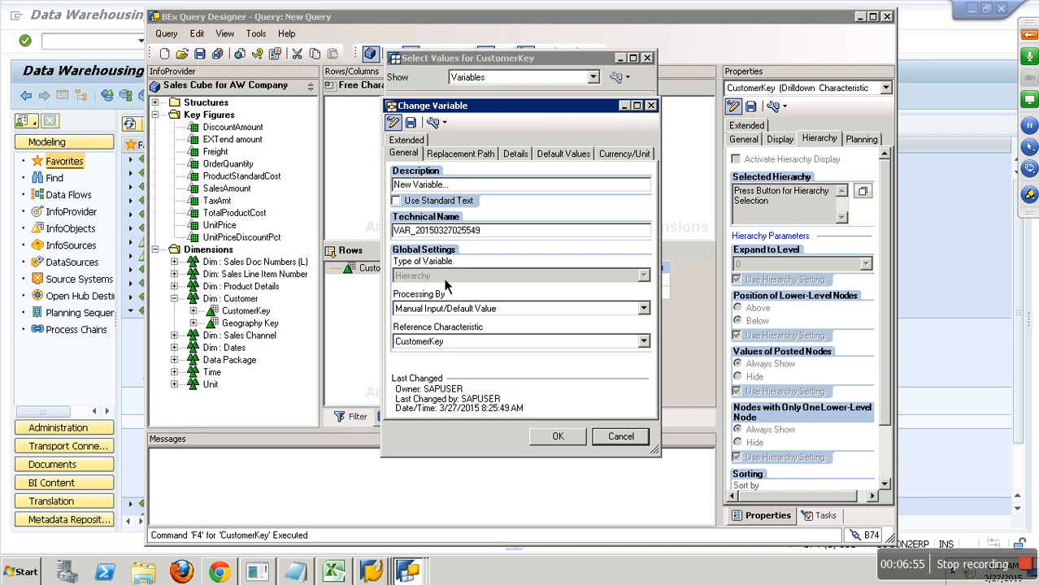
click(625, 443)
click(570, 324)
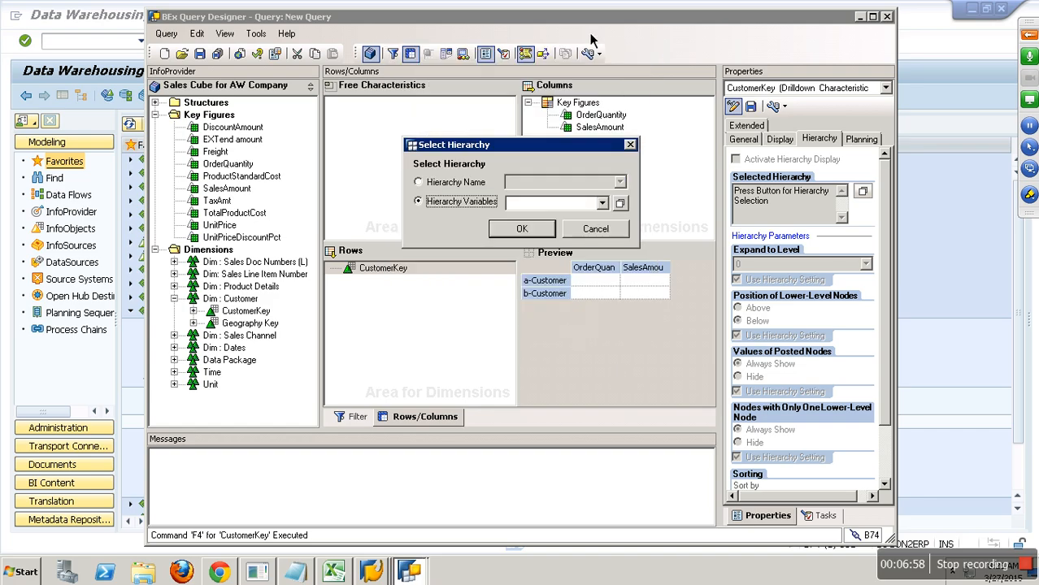
click(615, 231)
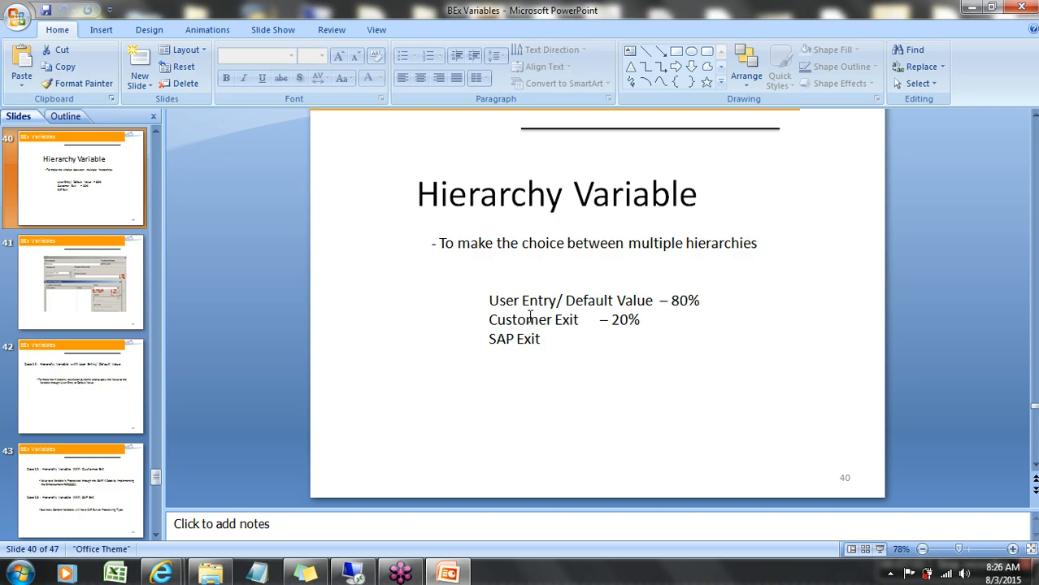
click(502, 302)
click(518, 322)
click(522, 342)
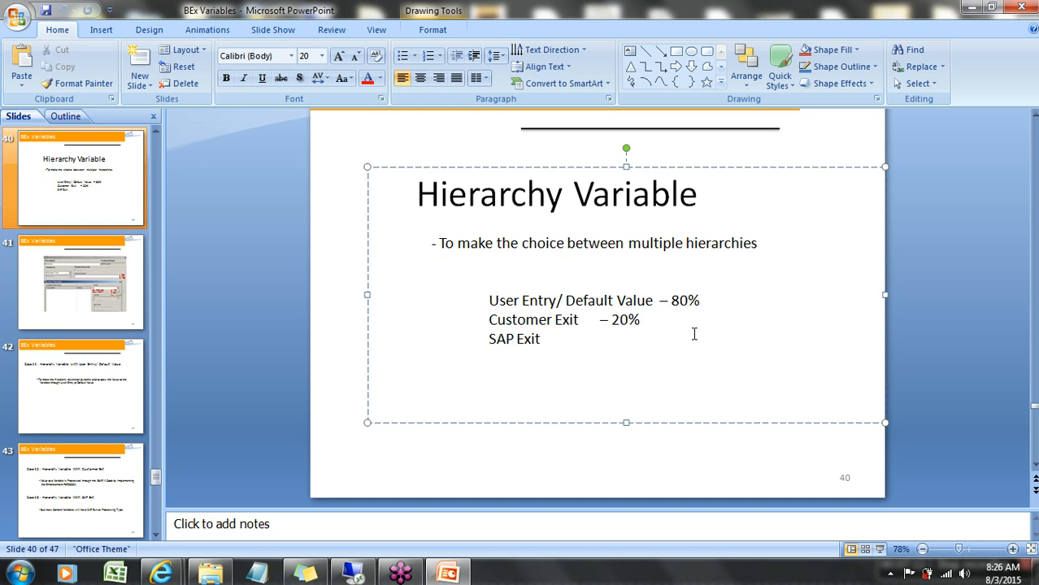
drag(713, 304, 482, 313)
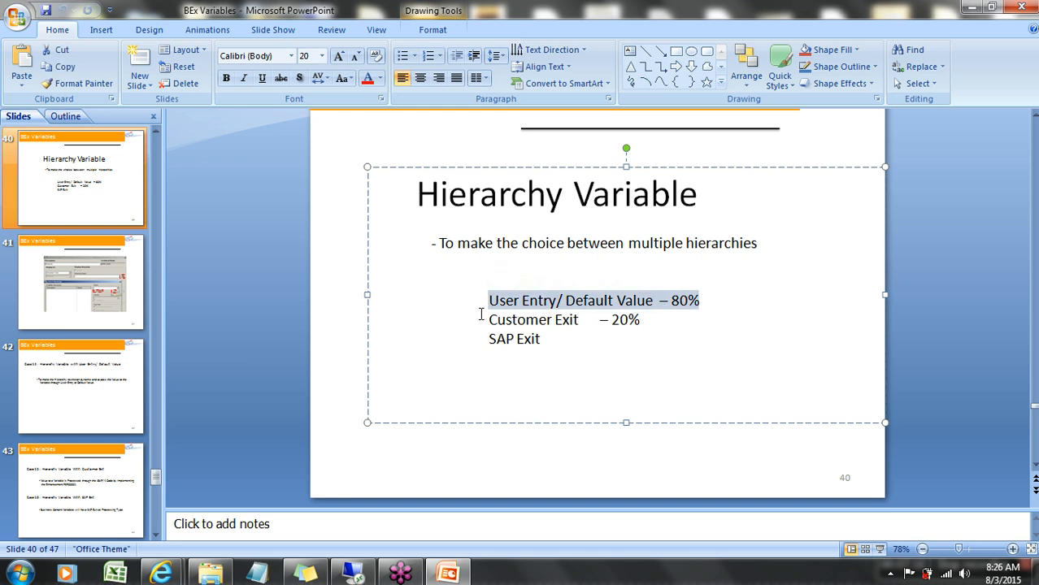
Step: Go through the Customer Exit, SAP Exit and User Entry/Default Value processing types on the Hierarchy Variable slide
drag(650, 329, 532, 328)
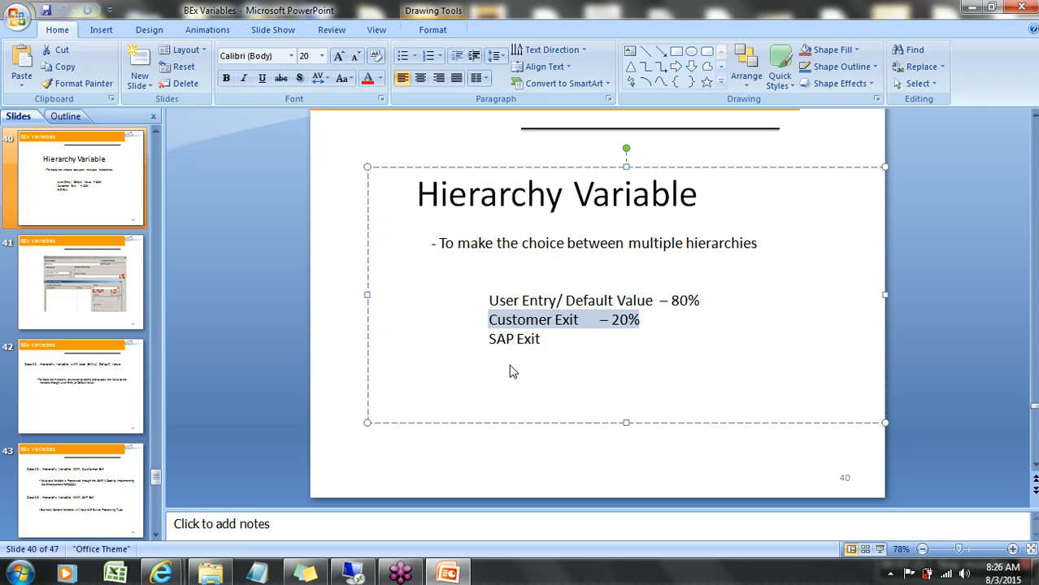
click(517, 341)
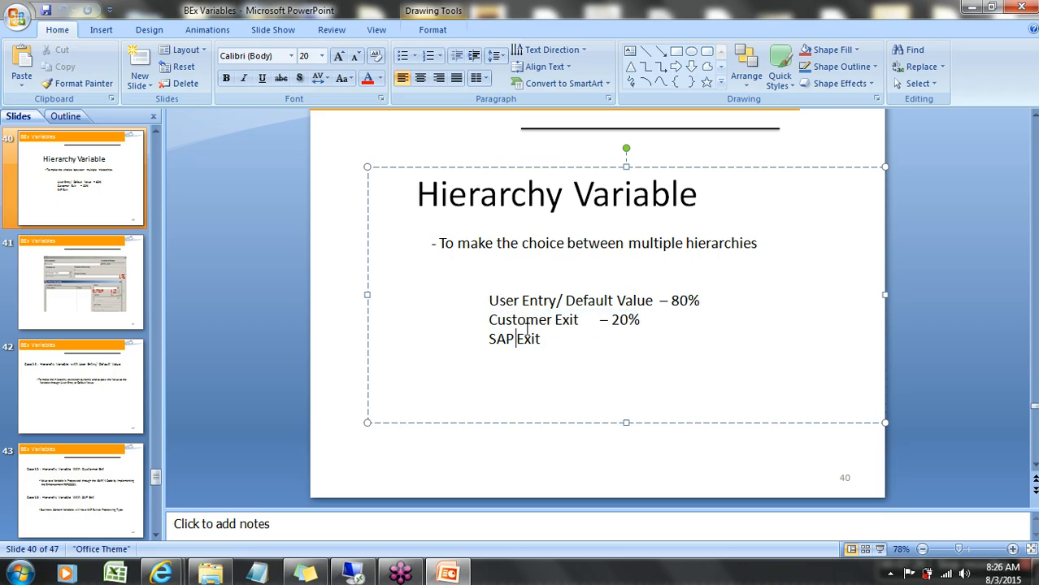
click(519, 303)
Step: Switch to the BEx Query Designer and start a new hierarchy variable for the CustomerKey row
click(357, 574)
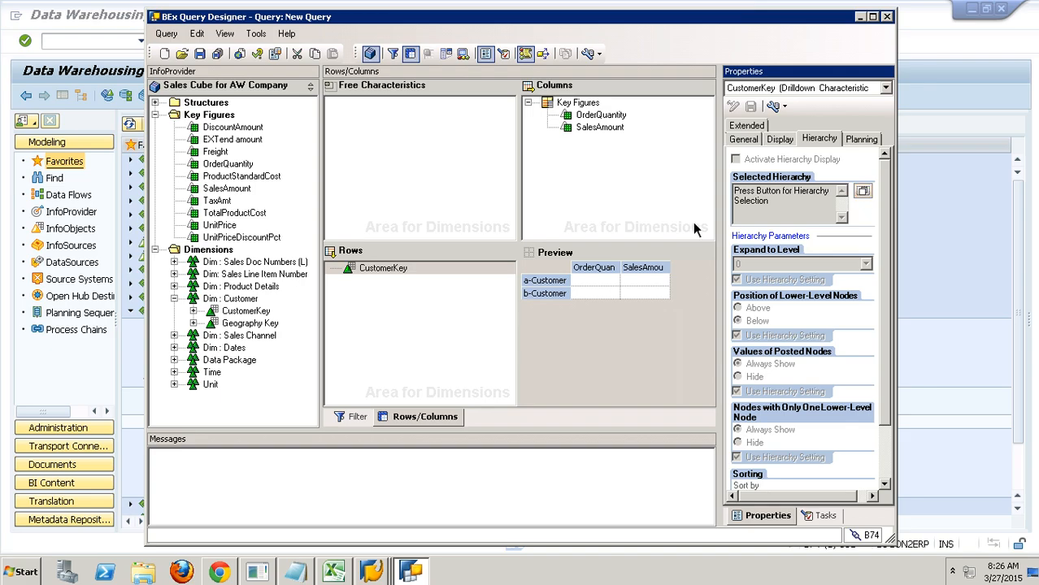
click(396, 270)
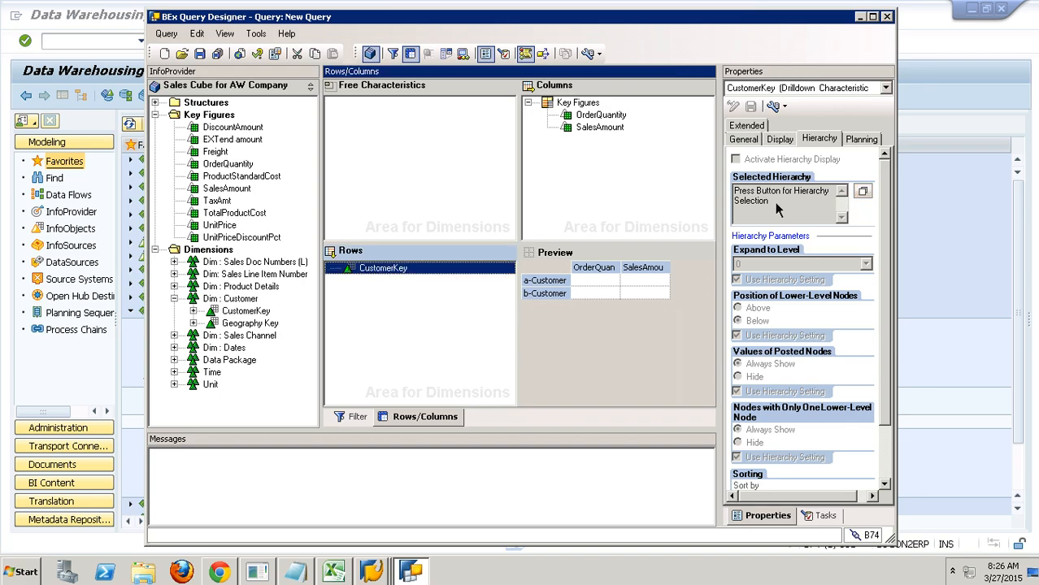
click(847, 189)
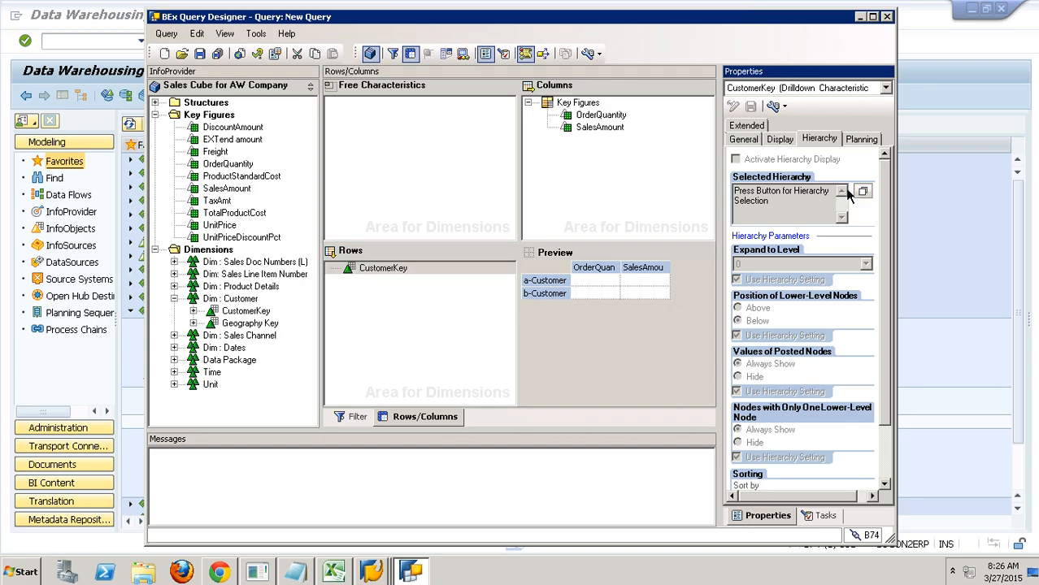
click(863, 192)
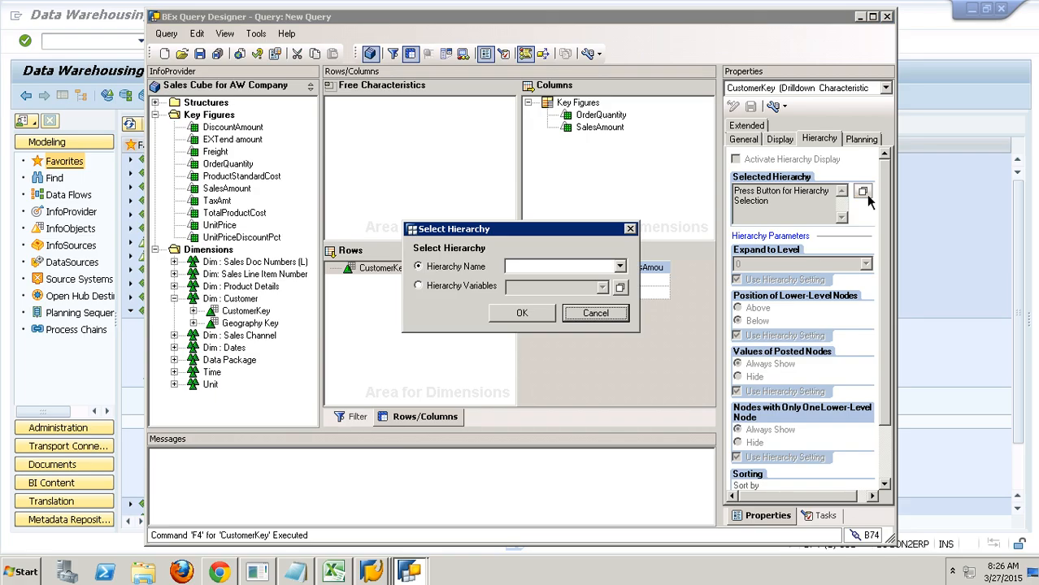
click(481, 289)
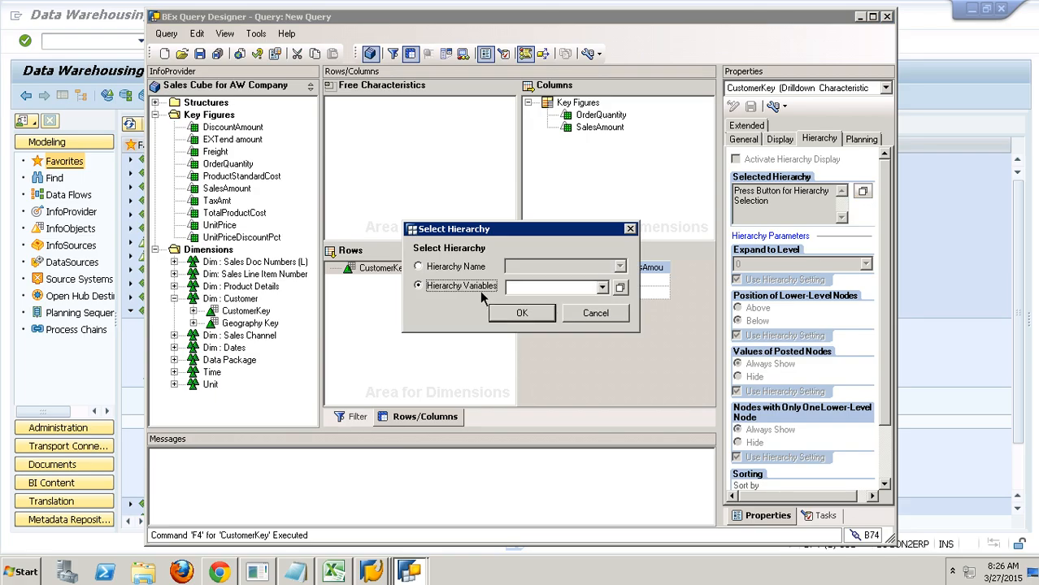
click(625, 291)
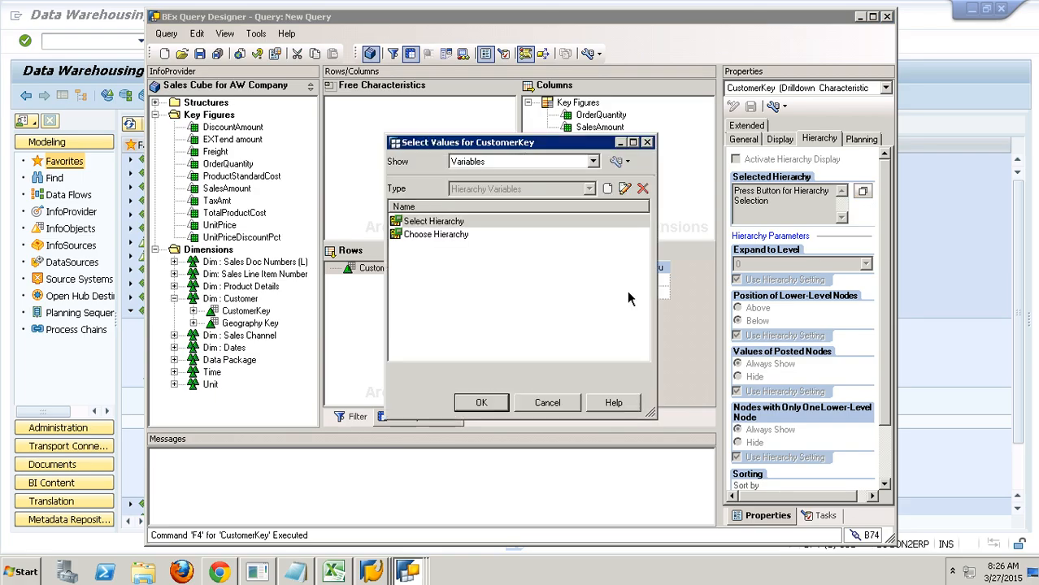
click(607, 189)
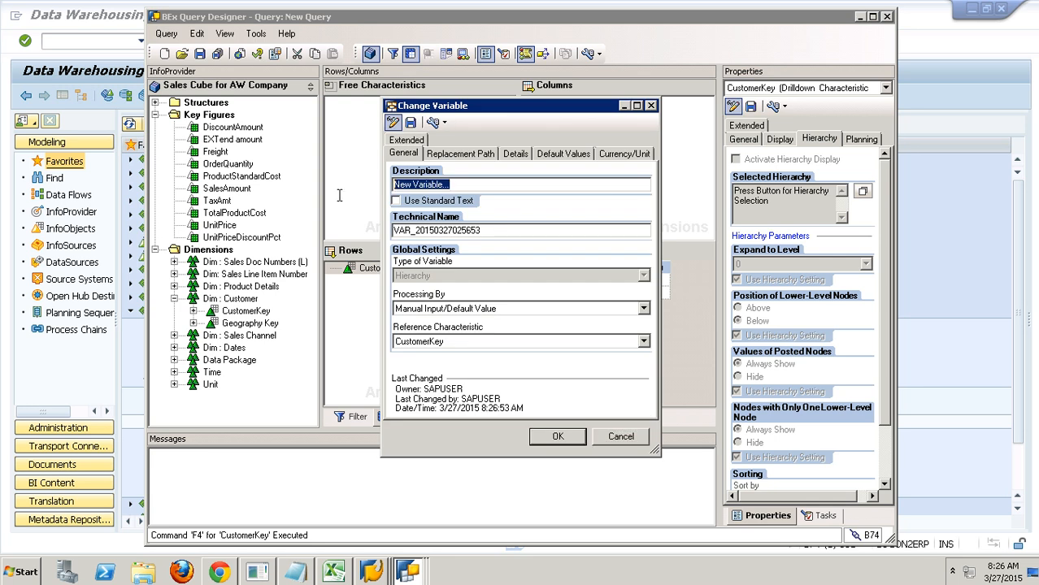
Step: Describe the new variable as "Select Hierarchy :", give it the technical name ZHVAR_091 and save it
text(Select Hierarchy :)
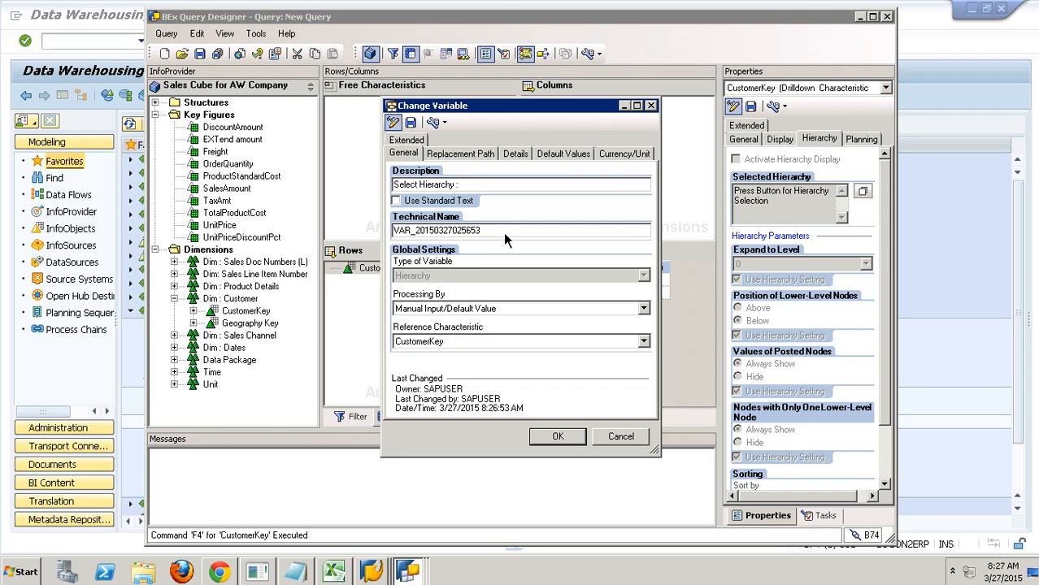
drag(503, 233, 309, 232)
text(Z)
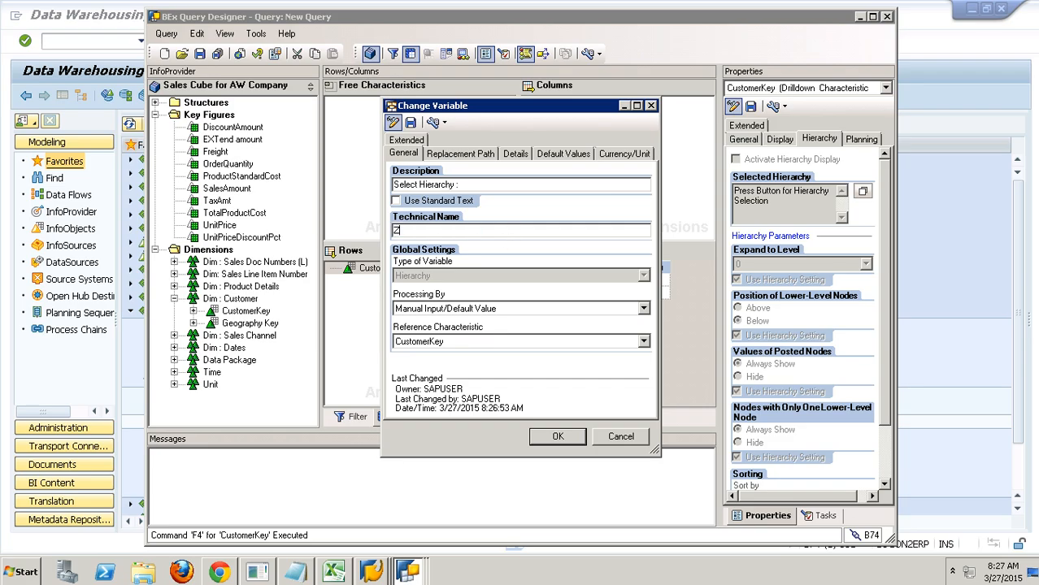
text(HVAR_091)
click(411, 122)
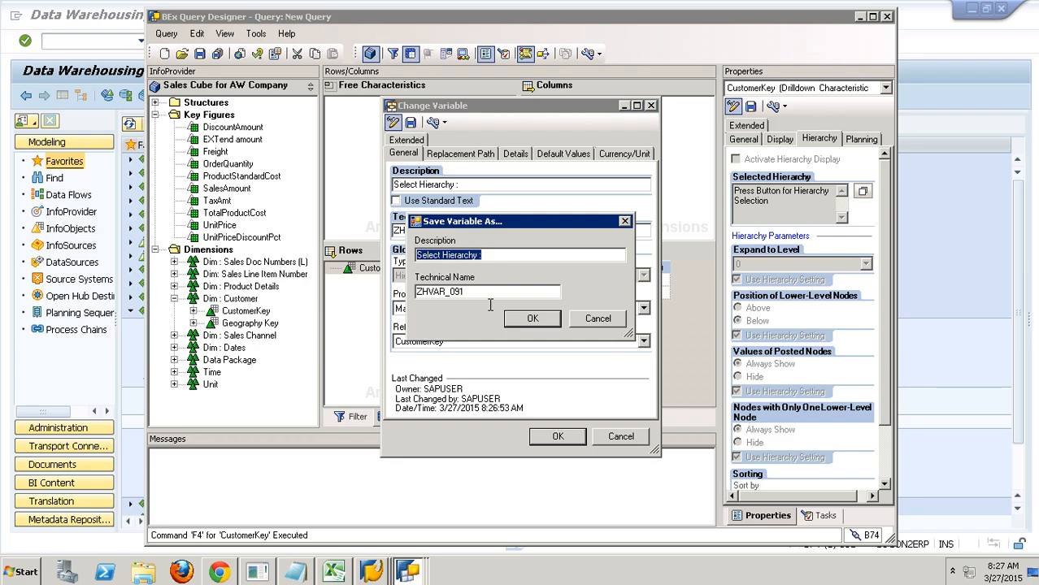
click(533, 318)
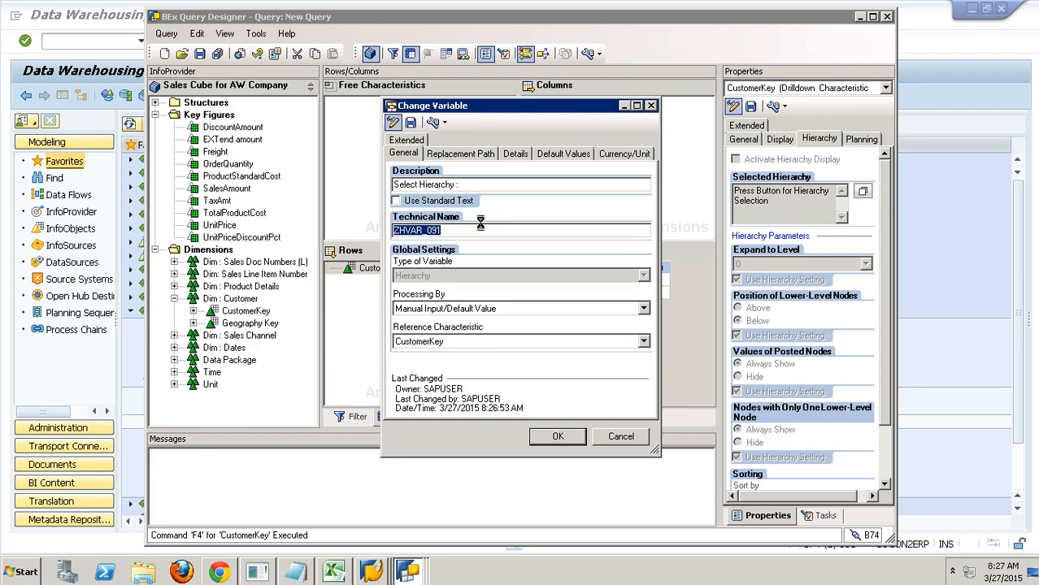
Step: Check the variable's detail settings, then assign ZHVAR_091 as the hierarchy variable of the CustomerKey row
click(525, 161)
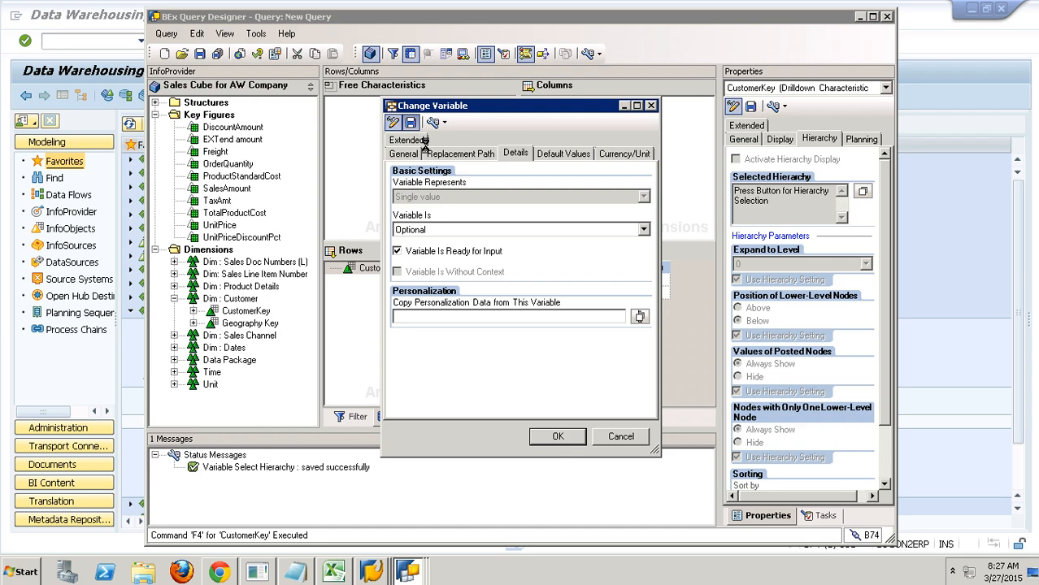
click(558, 437)
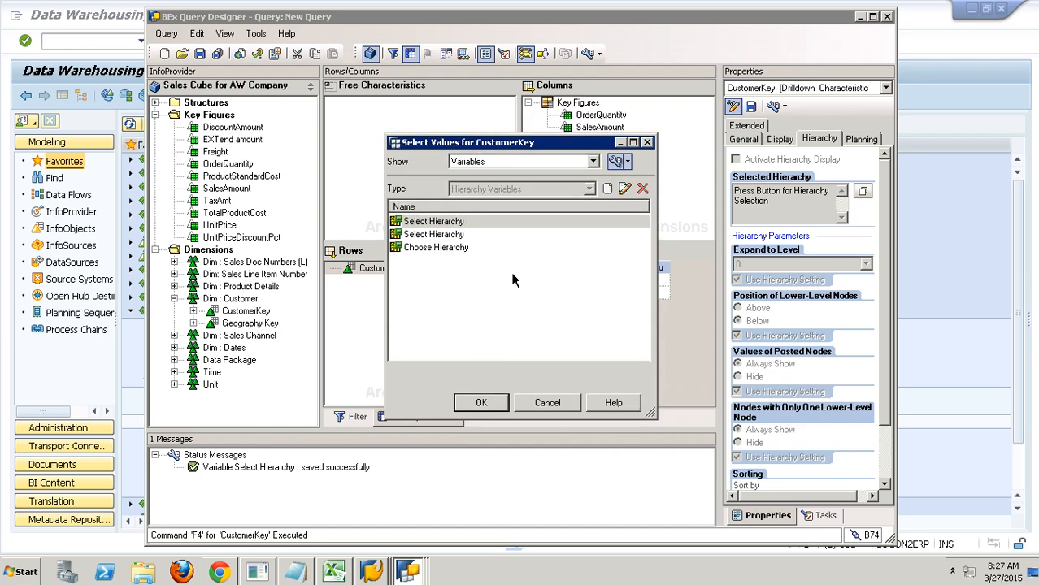
click(616, 161)
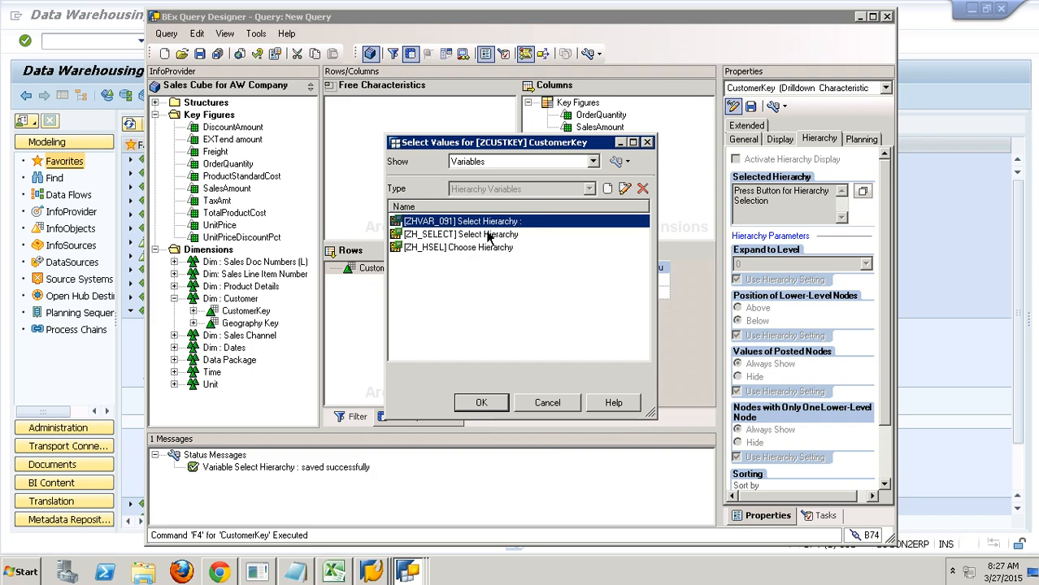
click(482, 402)
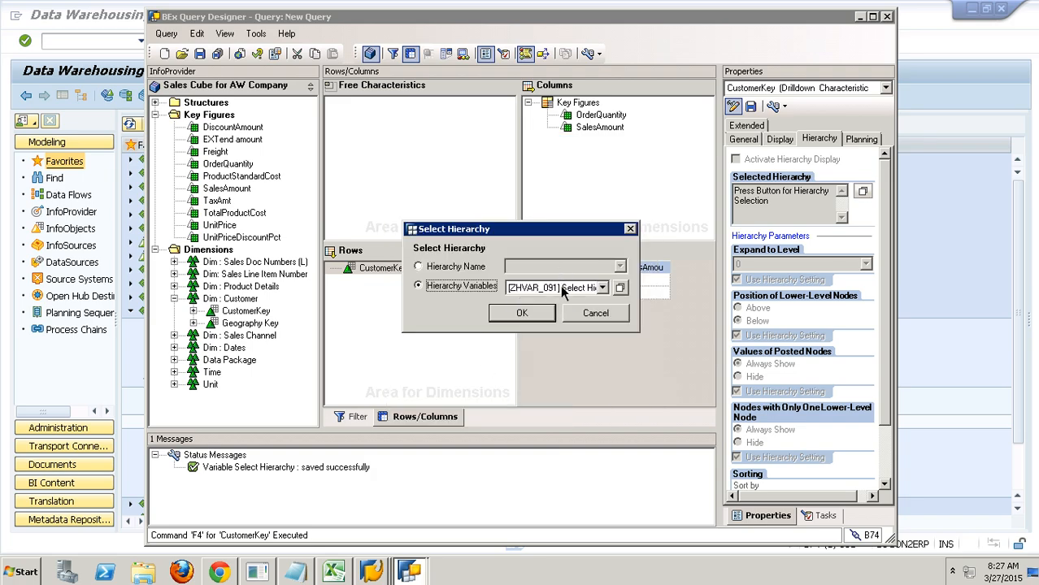
click(524, 317)
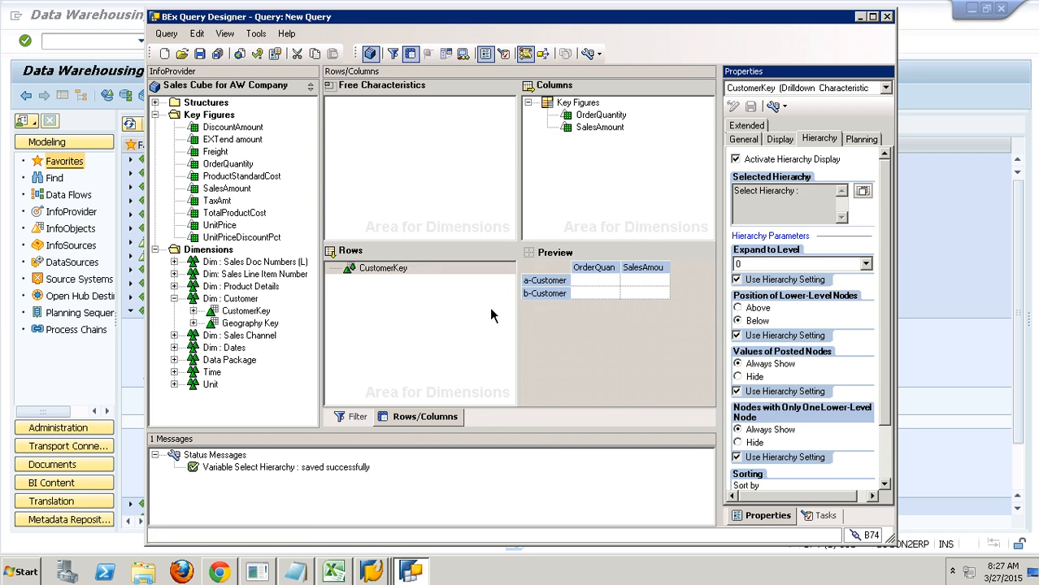
Step: Save the query with the description HIER and the technical name HIER009
click(201, 55)
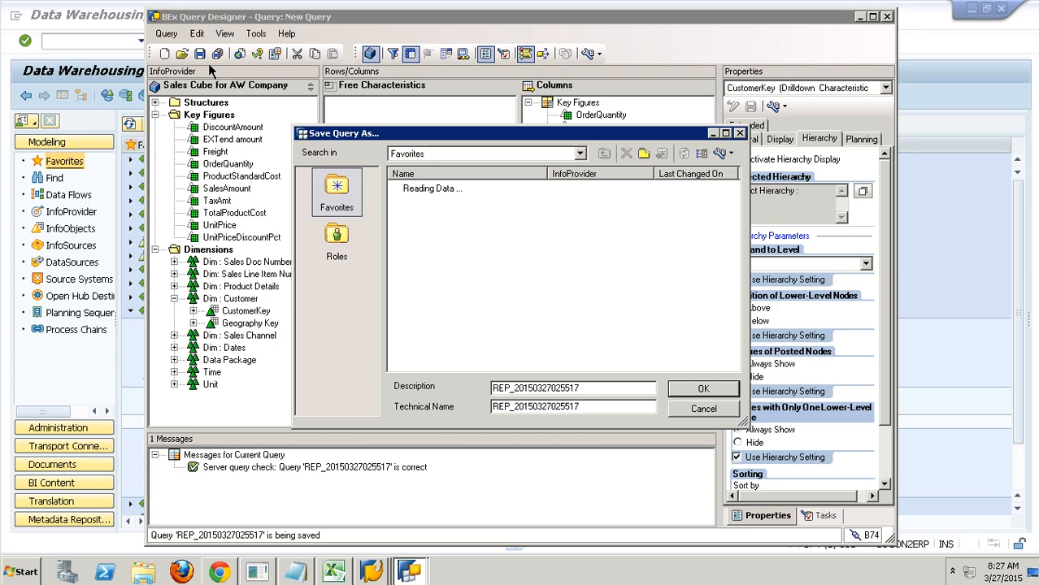
drag(605, 396, 464, 394)
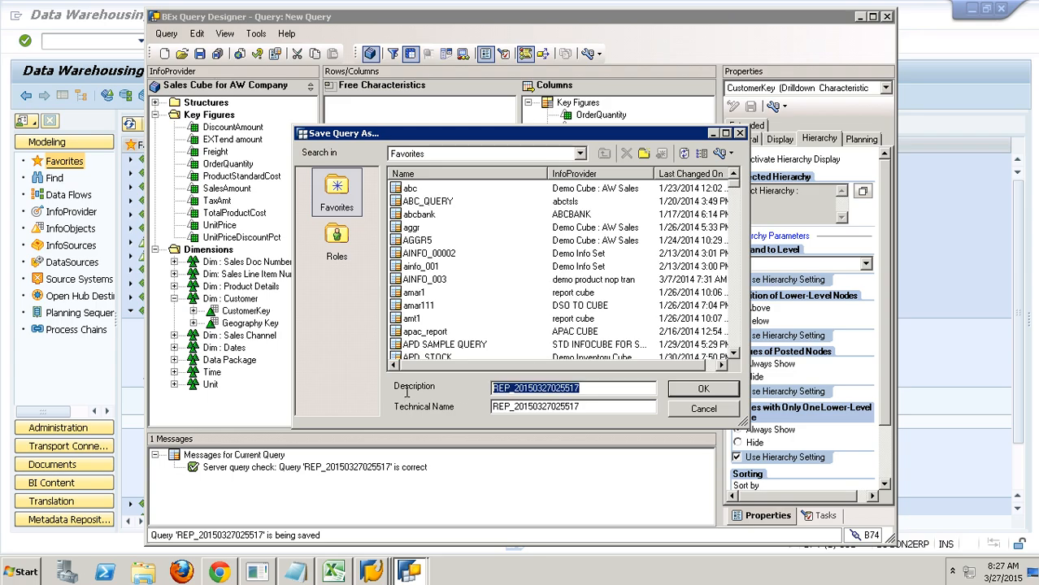
text(HIER)
key(Tab)
text(HIER009)
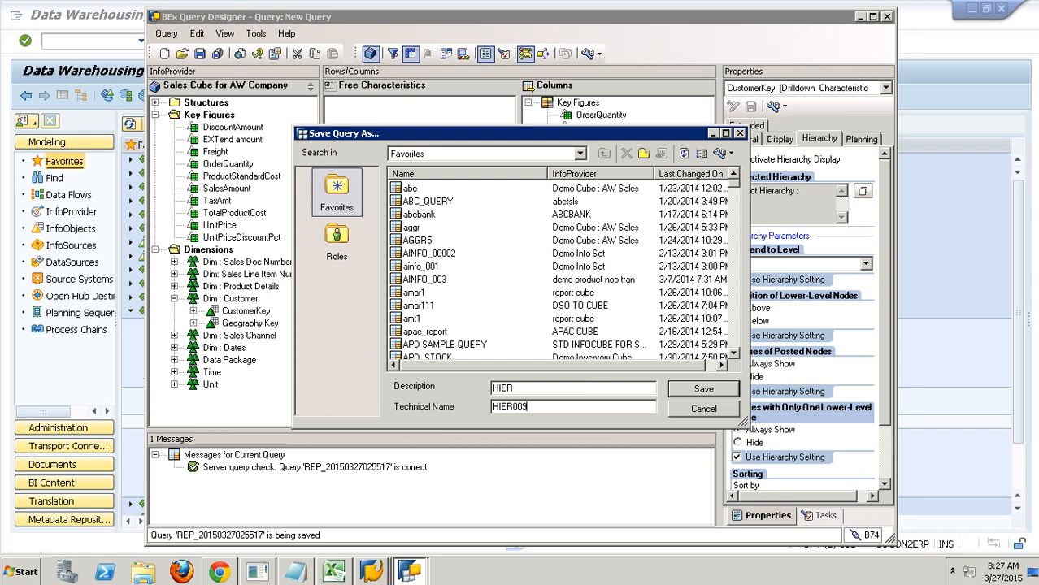
click(703, 389)
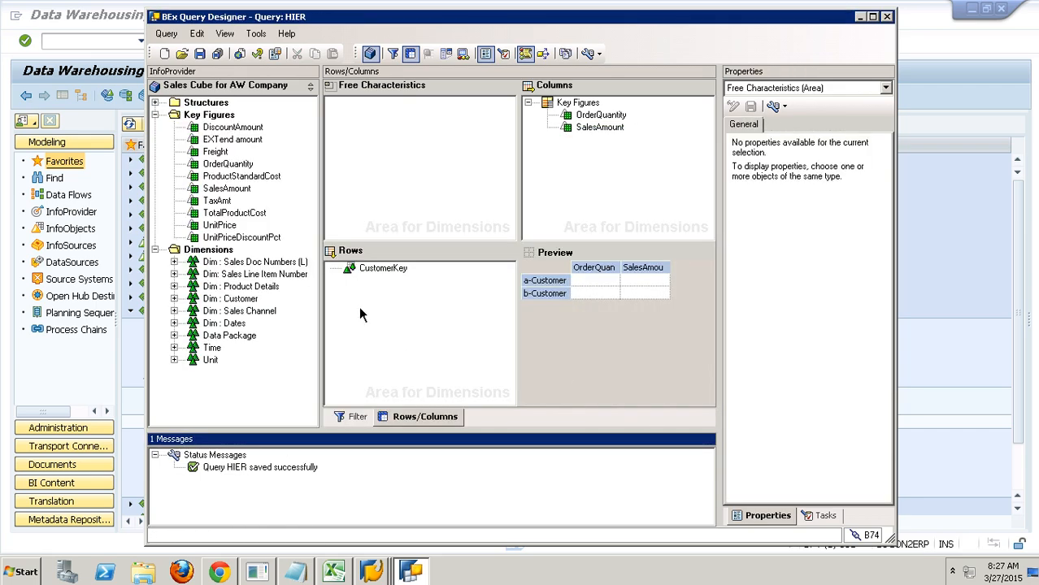
Step: Open transaction RSRT and execute the query HIER009 with HTML as the query display
click(72, 45)
text(/nrsrt)
key(Return)
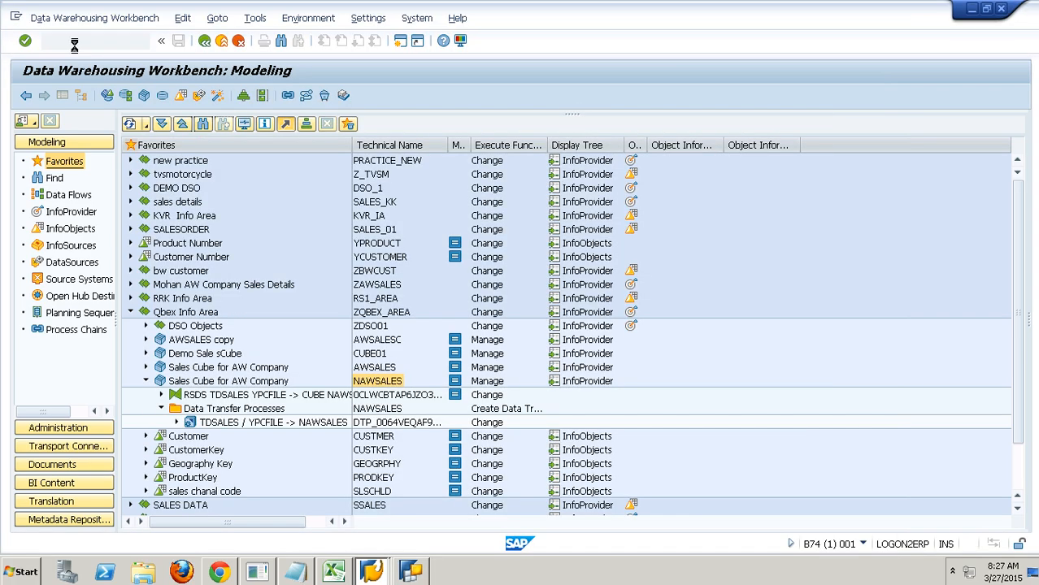
text(HI)
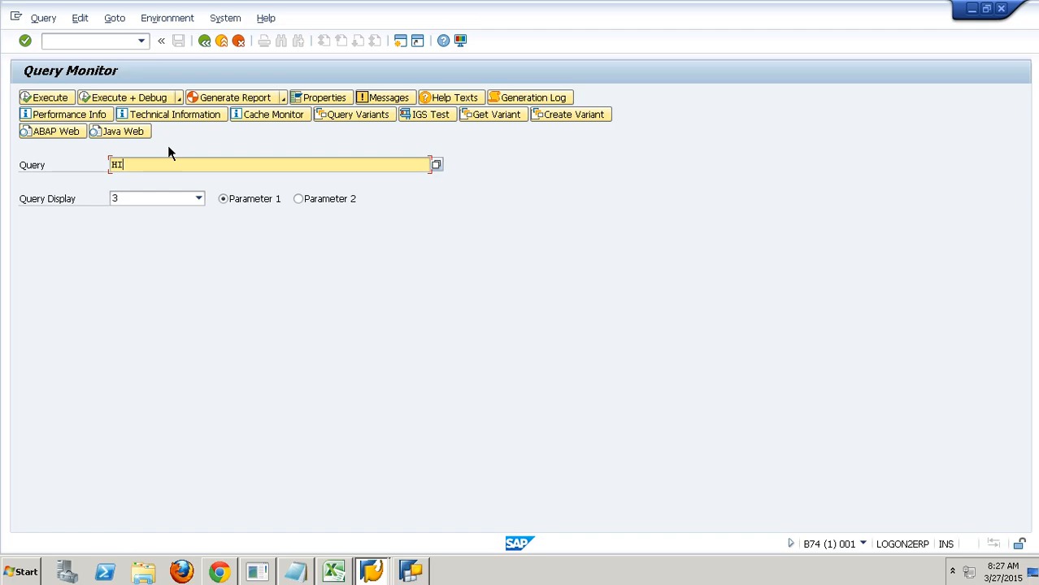
text(ER009)
key(Return)
click(158, 204)
click(140, 239)
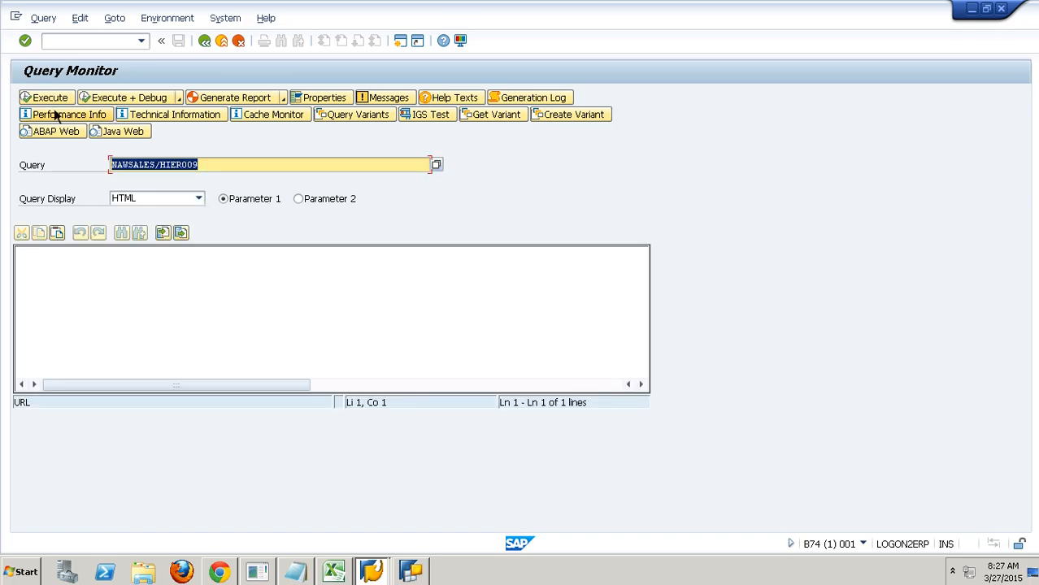
key(F8)
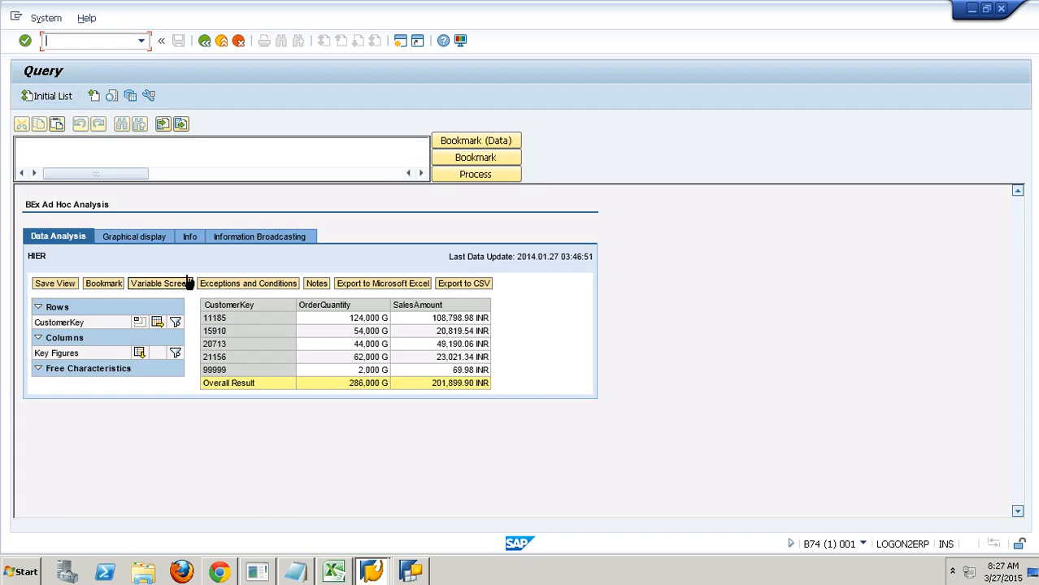
Step: Restart RSRT, execute NAWSALES/HIER009 with variable_screen=X and open the value list of the Select Hierarchy variable
text(/NRSRT)
key(Return)
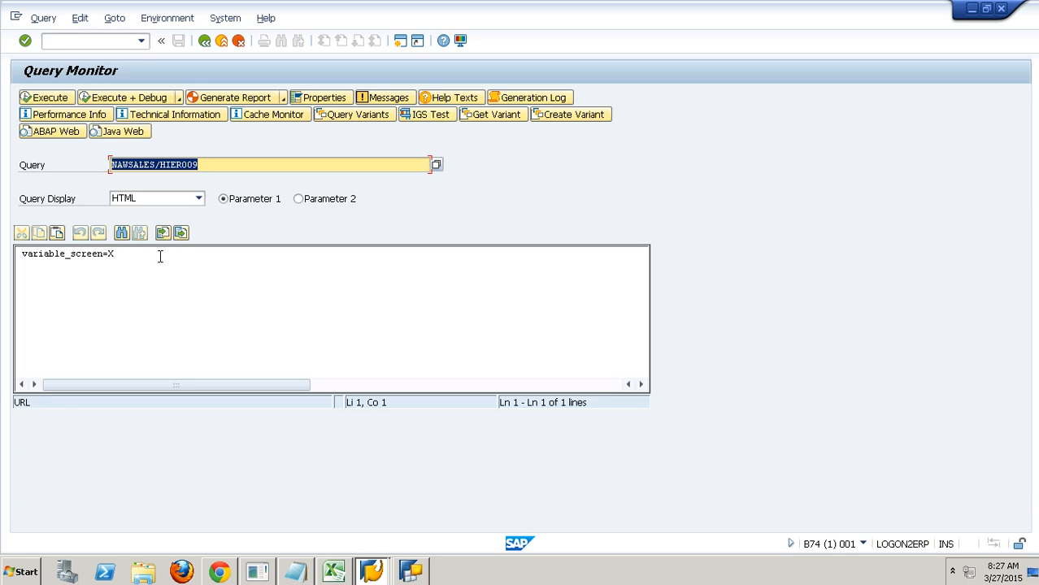
drag(155, 260, 27, 254)
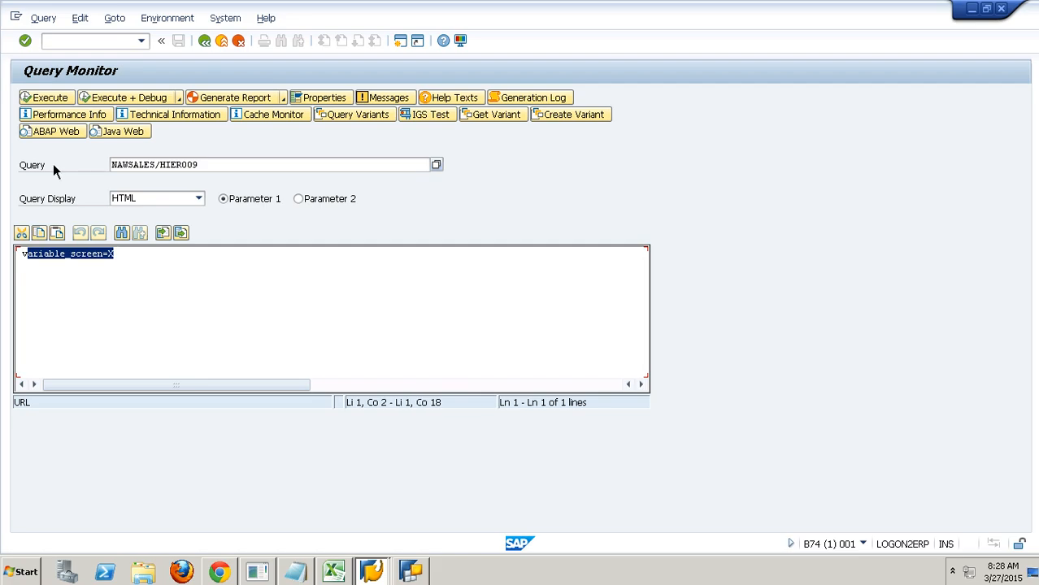
click(179, 235)
click(213, 228)
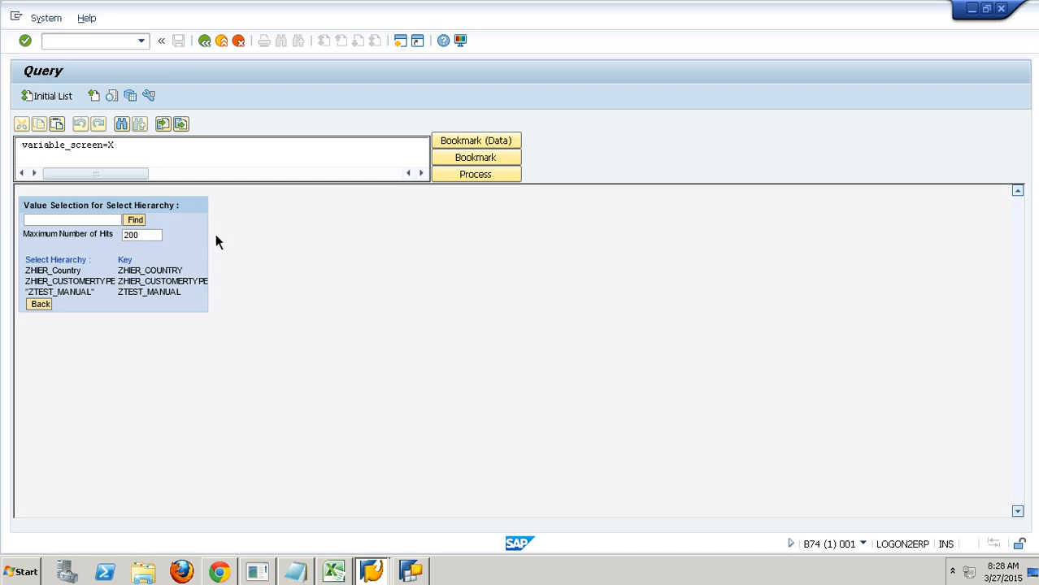
Step: Run the report with the hierarchy ZHIER_CUSTOMERTYPE and expand its EXCEP and ESSEN nodes
click(78, 283)
click(49, 249)
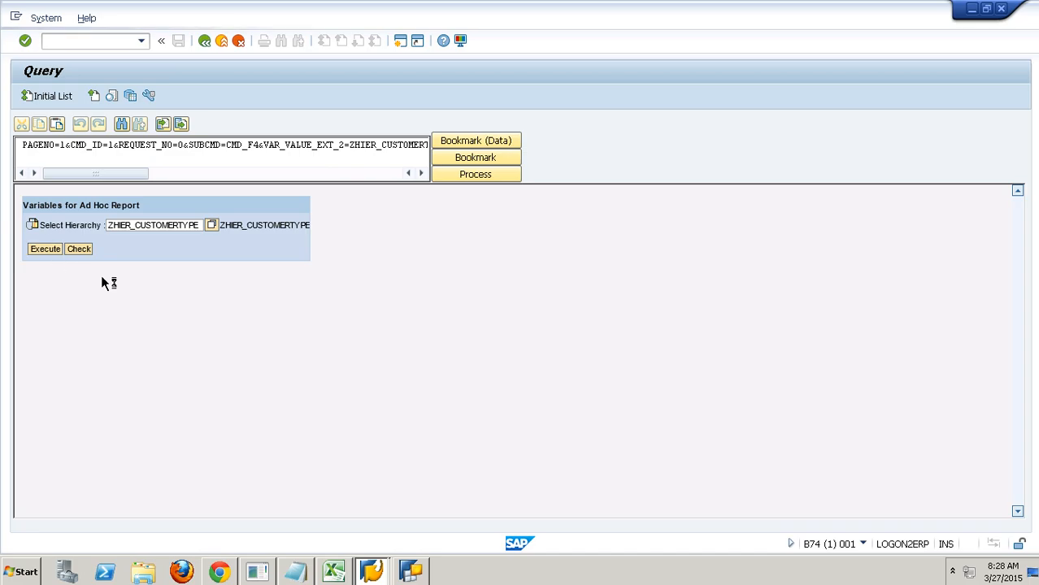
click(216, 334)
click(214, 358)
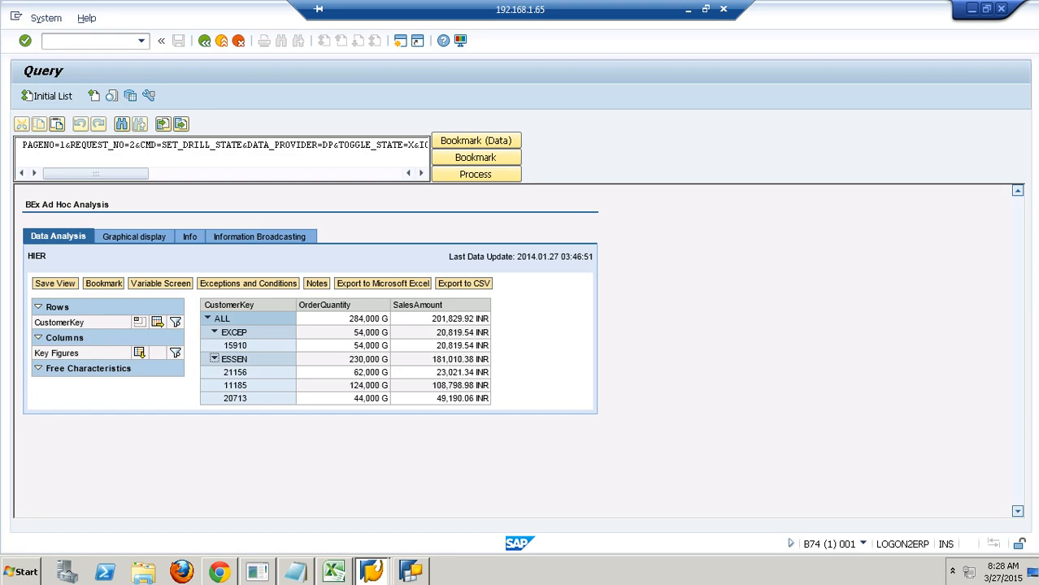
Step: Switch to the PowerPoint presentation and highlight the Customer Exit line on the Hierarchy Variable slide
click(688, 9)
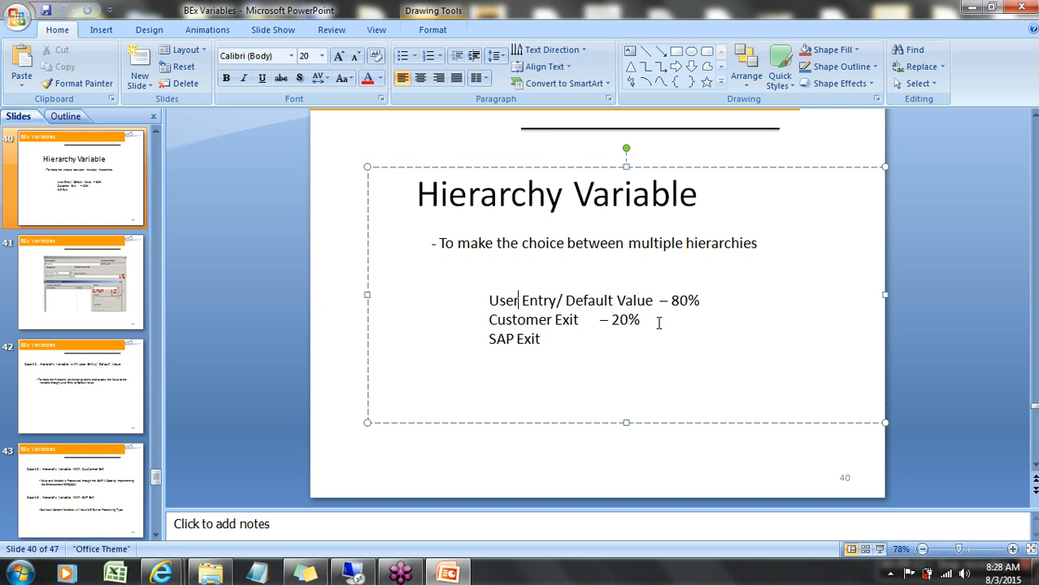
drag(659, 322, 481, 324)
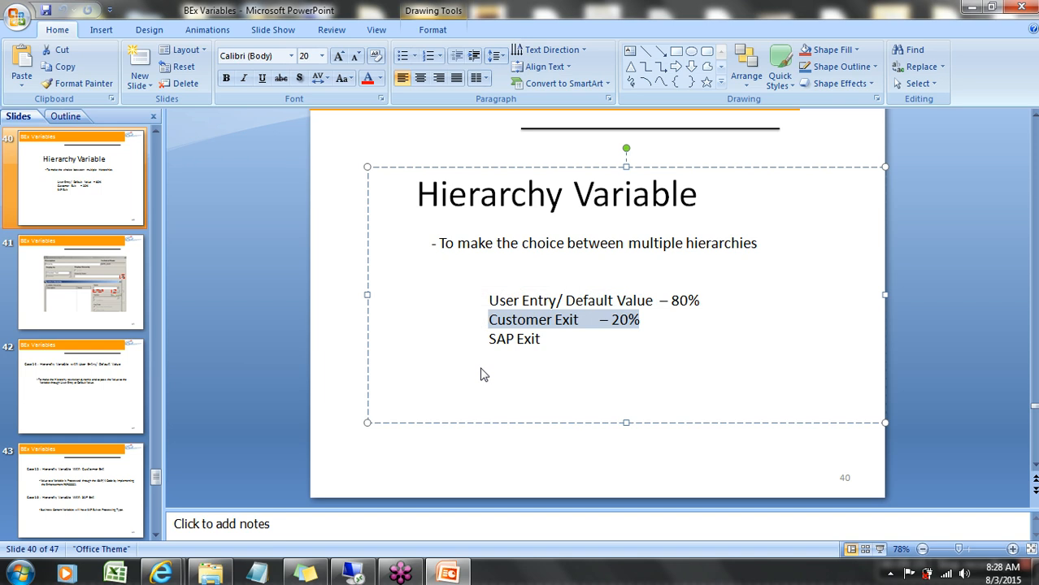
Step: Switch to the remote SAP session and open transaction SMOD in a new session
click(356, 574)
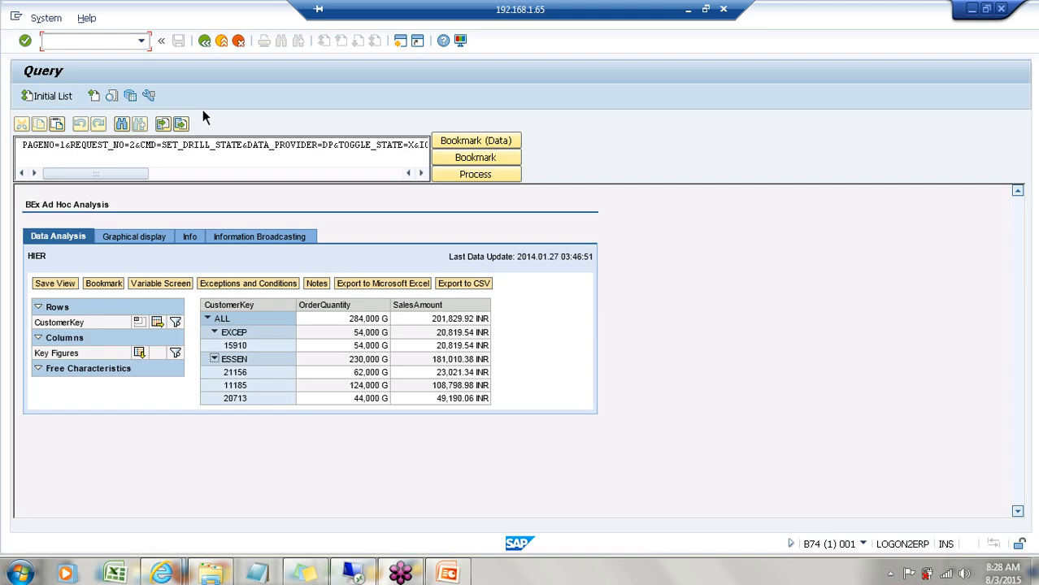
text(/)
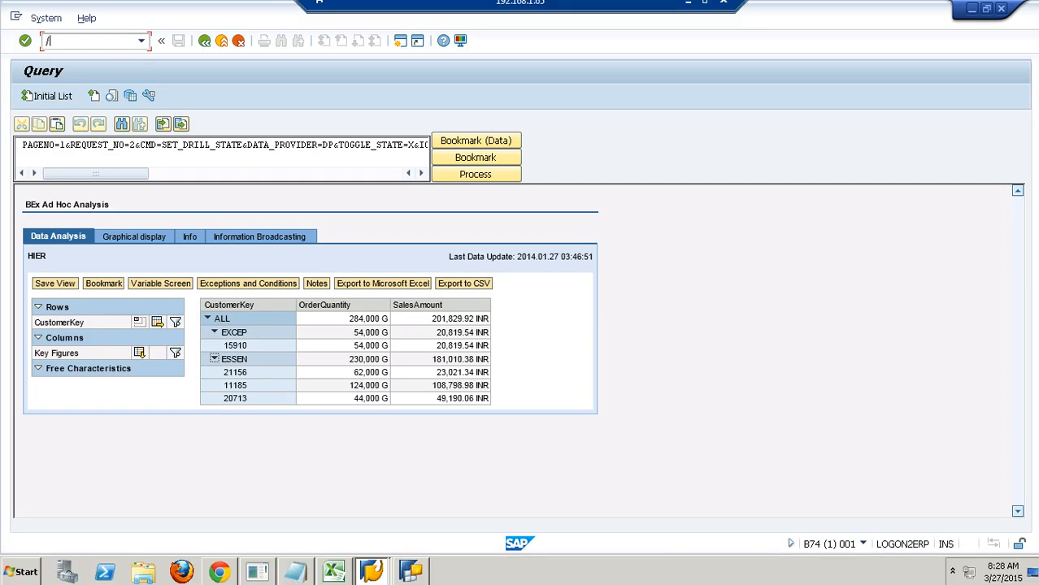
text(OSMOD)
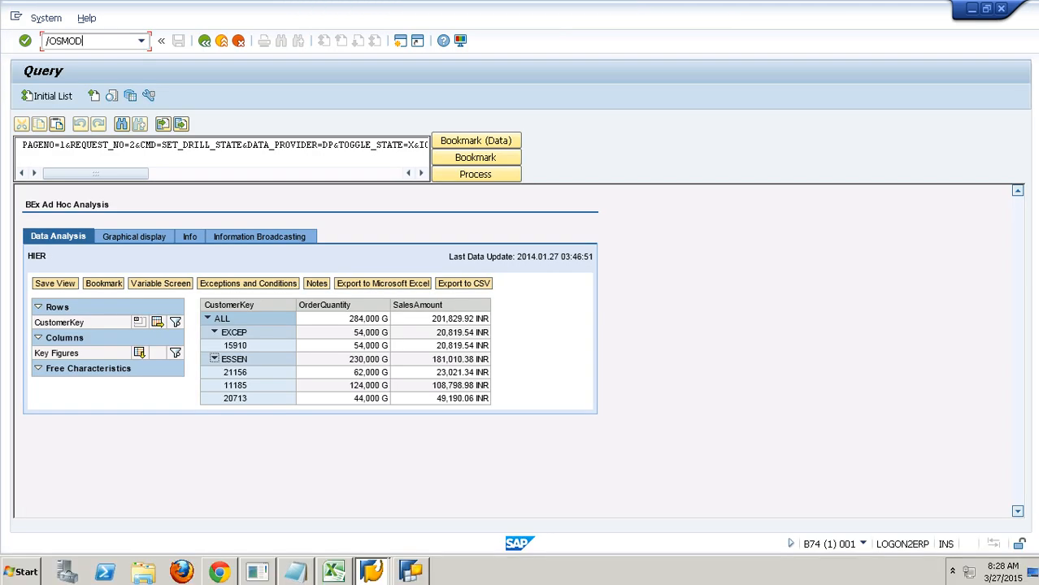
key(Return)
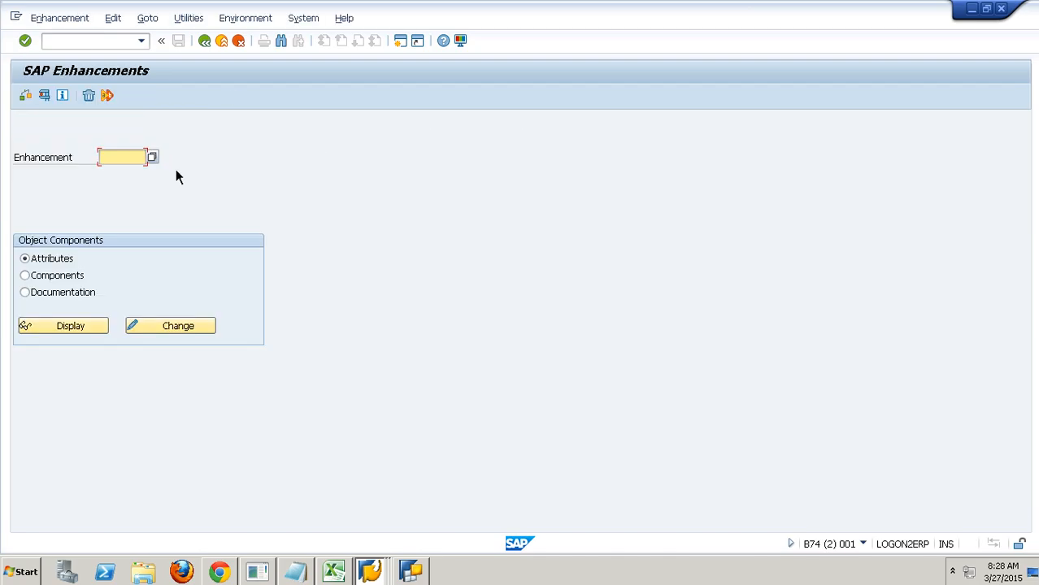
Step: Display the documentation of the enhancement RSR00001
text(RSR000)
click(151, 171)
click(77, 296)
click(84, 328)
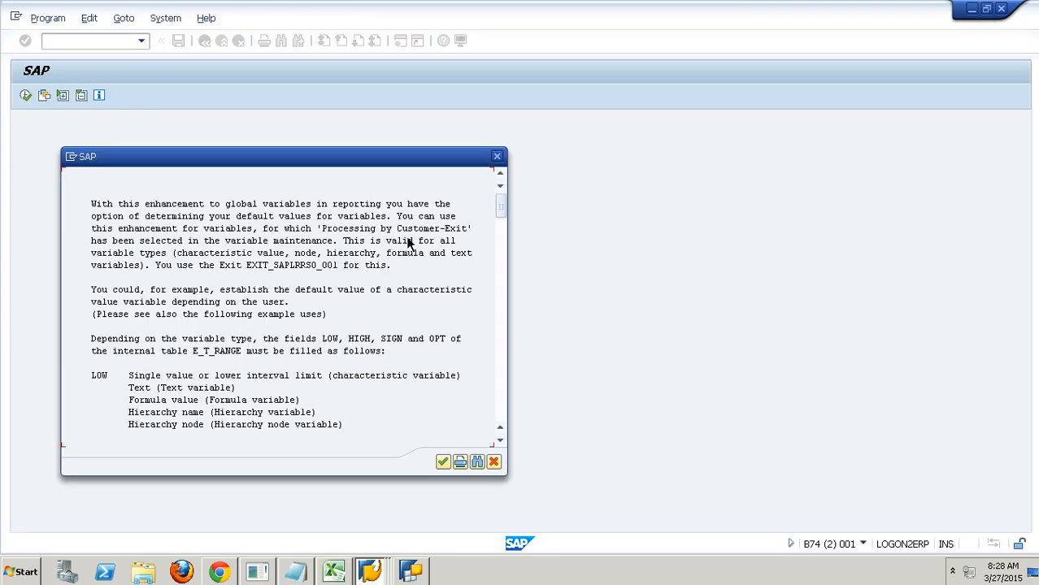
Step: Examine the sample exit code for hierarchy variables in the enhancement documentation, including the L_S_RANGE-LOW line, and close the documentation
click(502, 320)
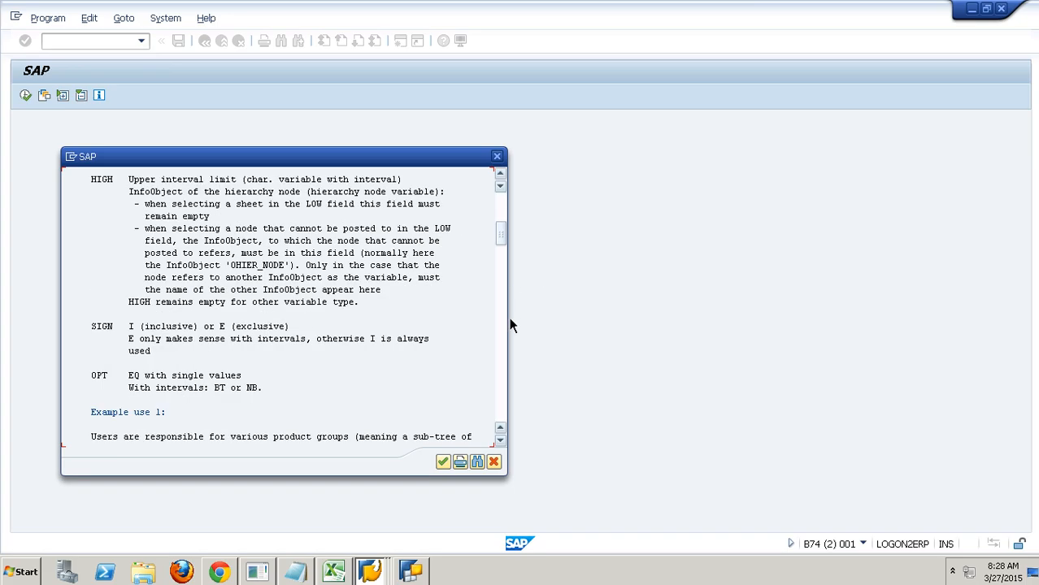
click(505, 308)
click(271, 340)
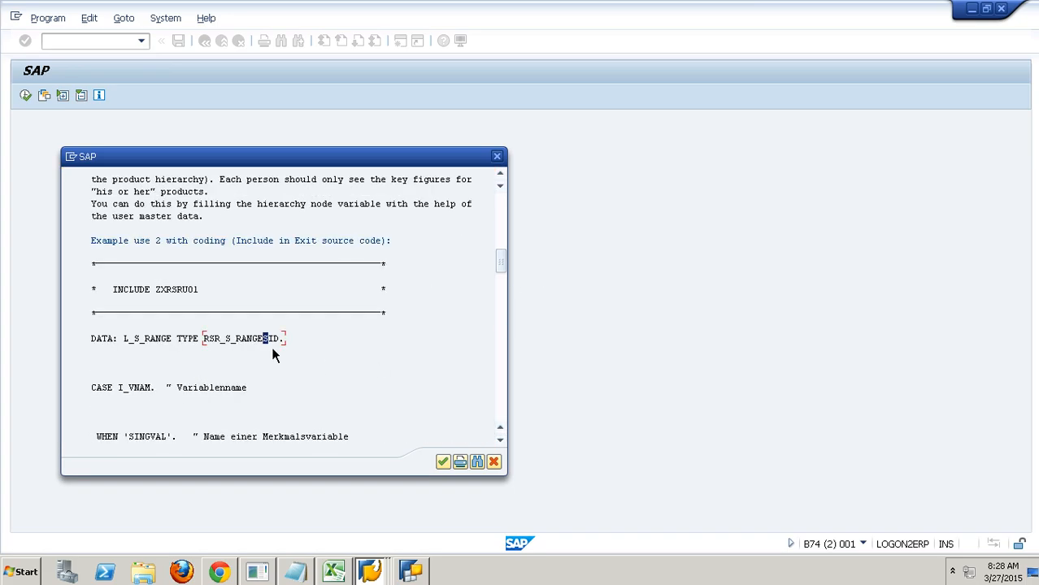
scroll(272, 349, down, 2)
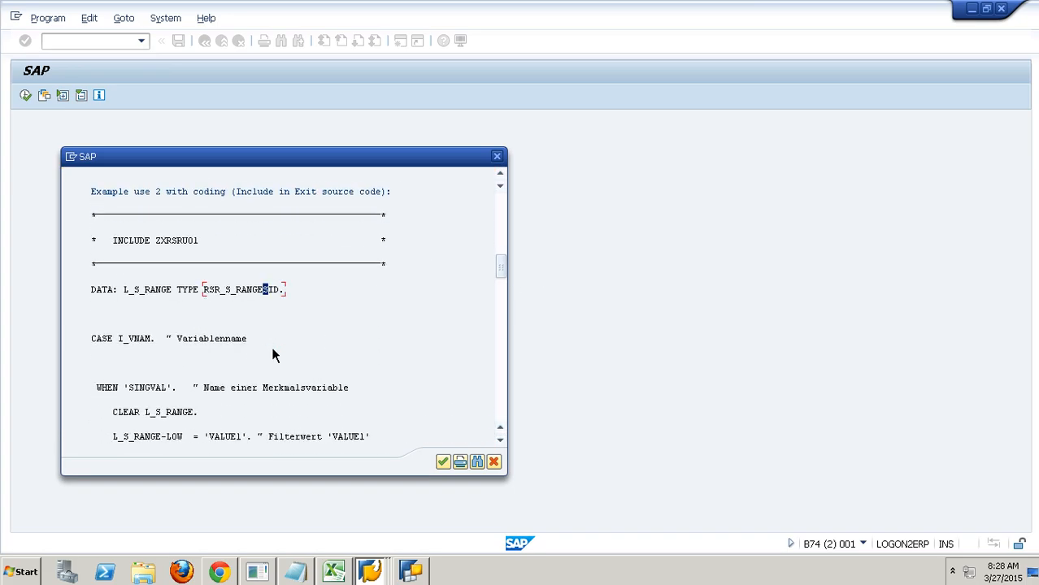
click(506, 409)
click(507, 408)
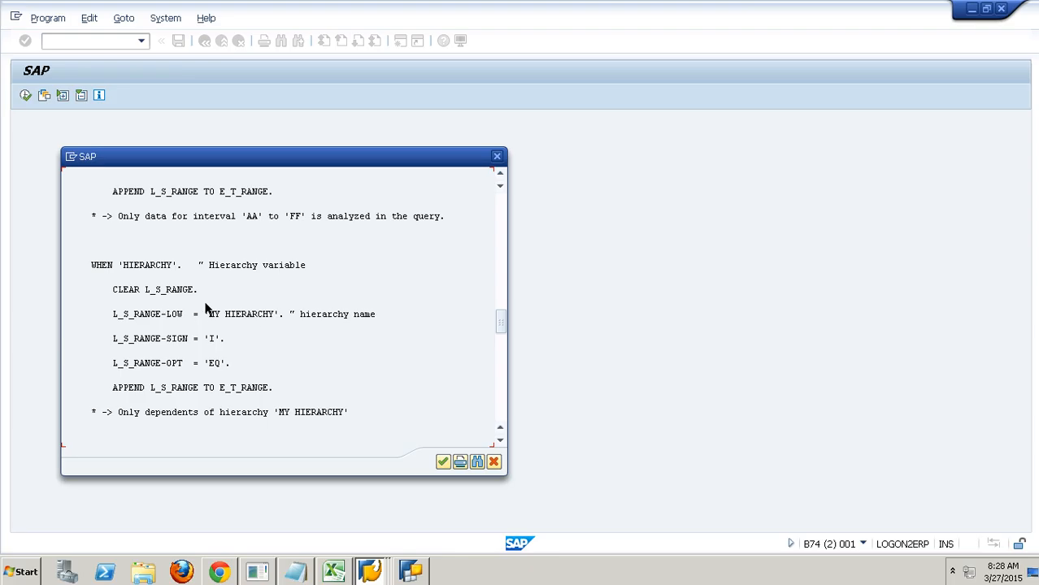
click(178, 324)
click(216, 320)
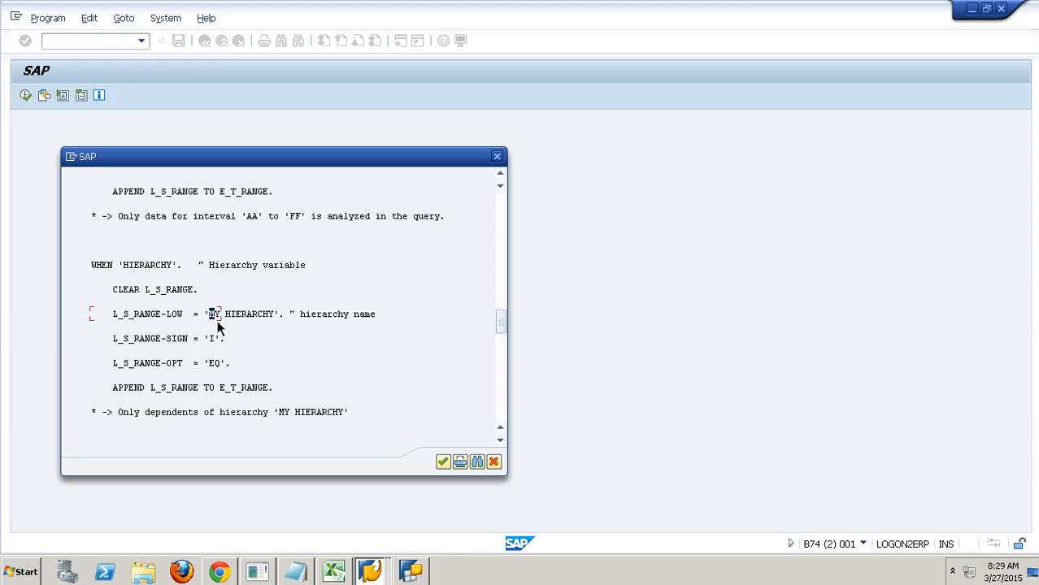
click(280, 322)
click(494, 463)
Step: Switch to BEx Query Designer and start a new hierarchy variable for the CustomerKey hierarchy in the rows
click(416, 575)
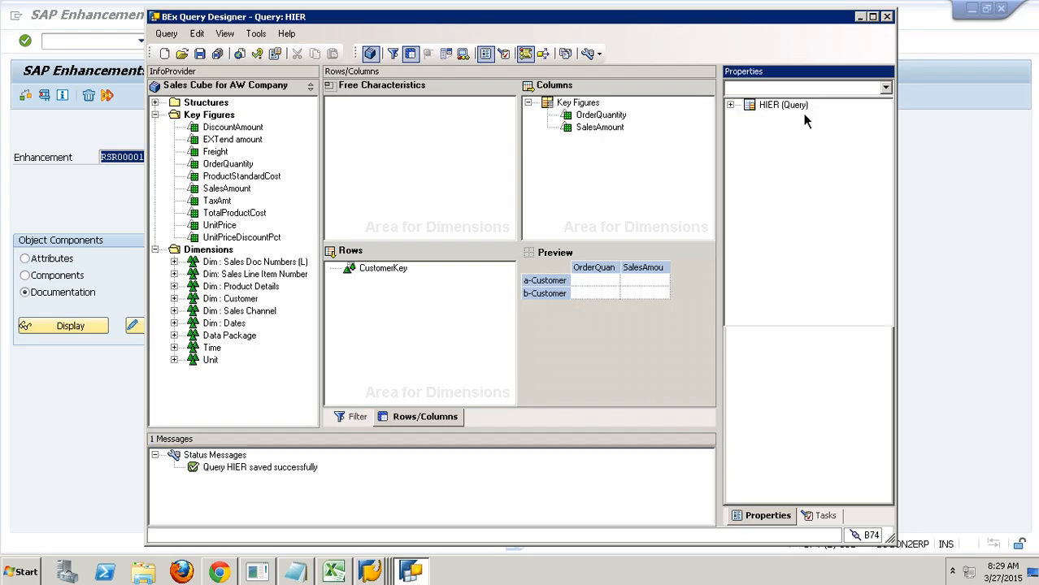
click(394, 272)
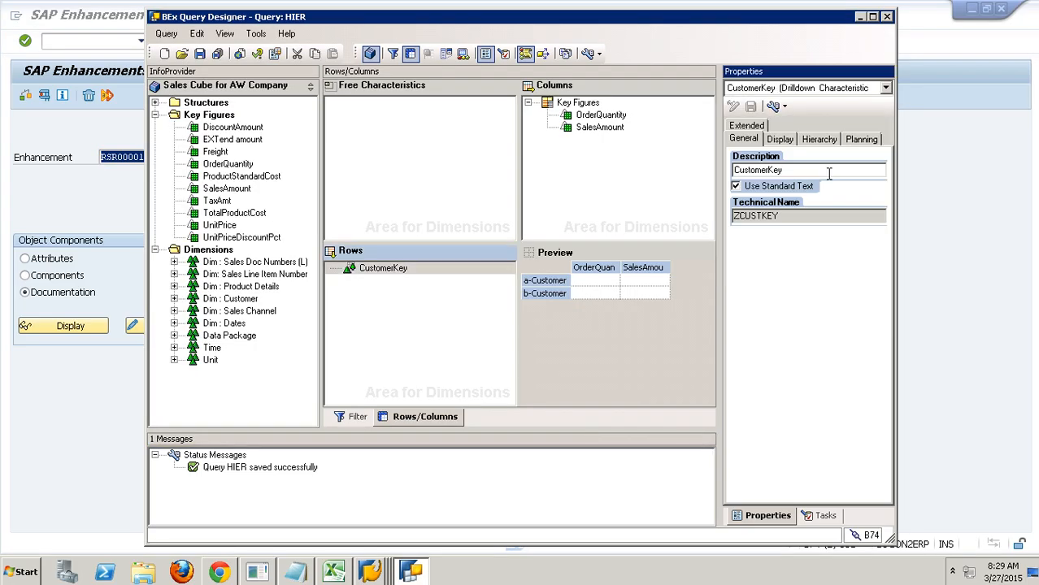
click(827, 140)
click(863, 193)
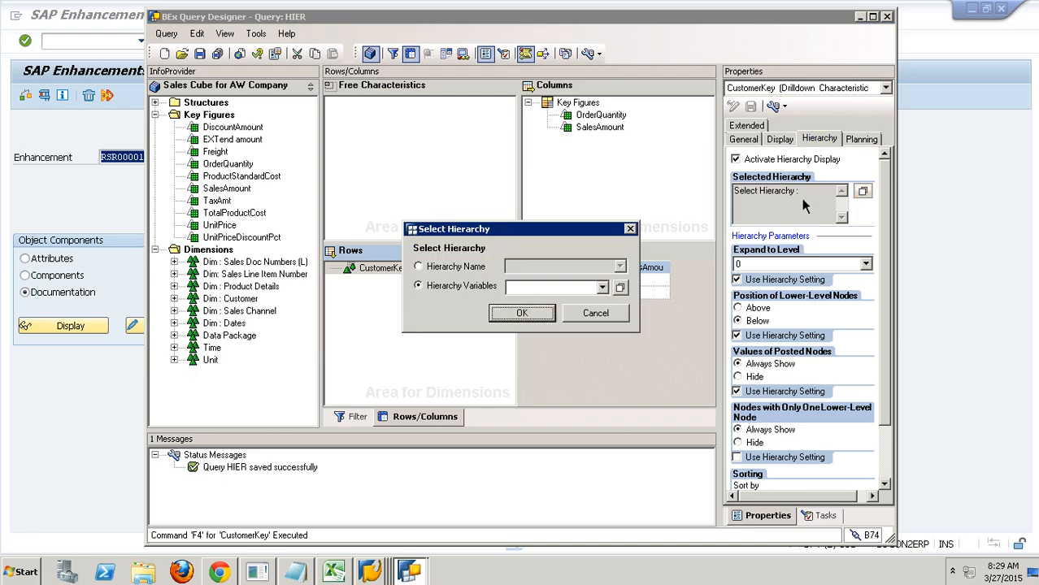
click(621, 289)
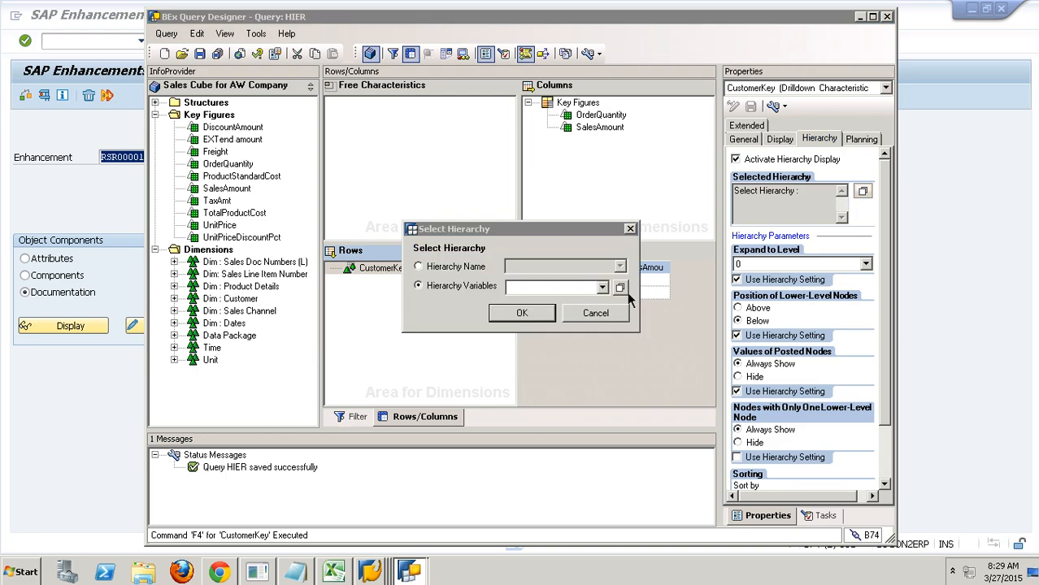
click(610, 191)
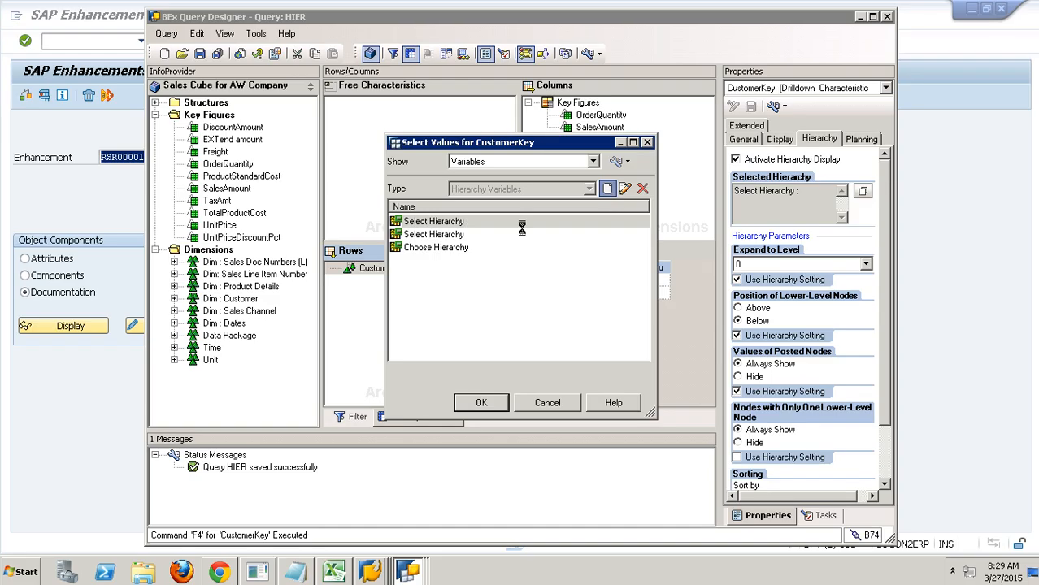
Step: Give the new variable the description "Hierarchy Ext :" and the technical name ZHCE_009, and save it
double_click(429, 184)
key(ctrl+a)
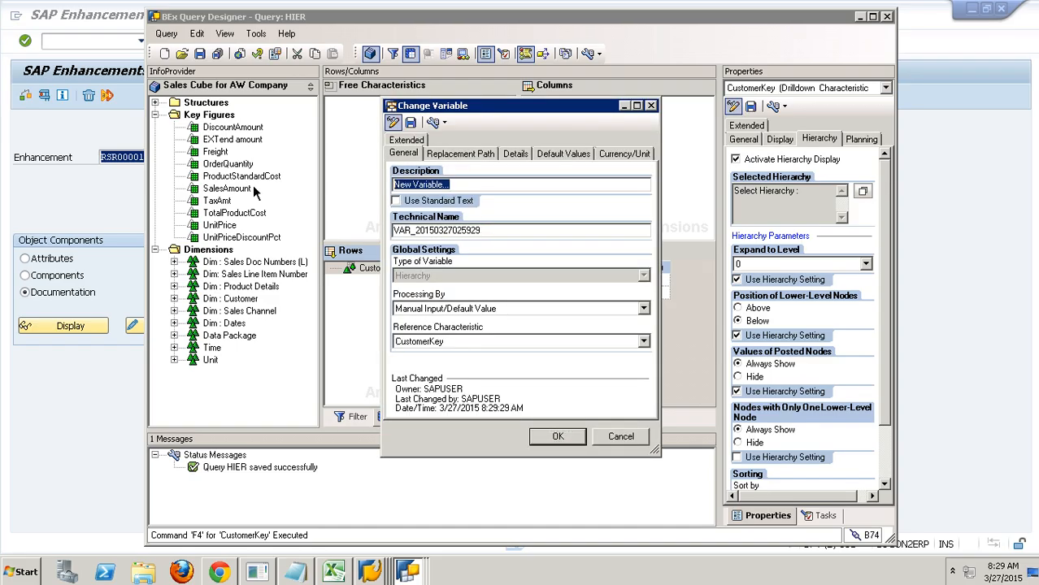
text(Hierarc)
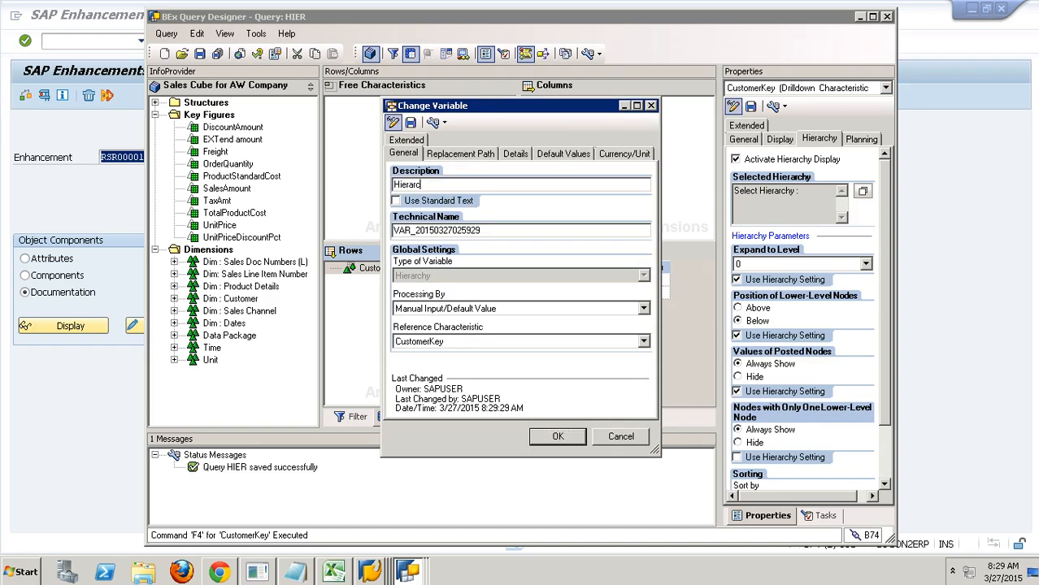
text(hy Ext :)
drag(496, 231, 329, 229)
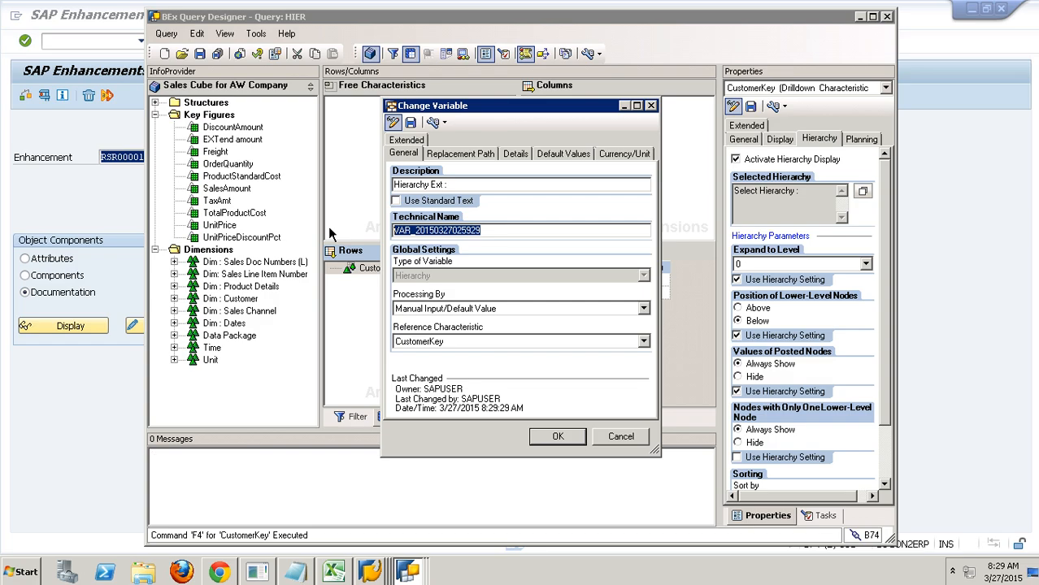
text(ZHCE_)
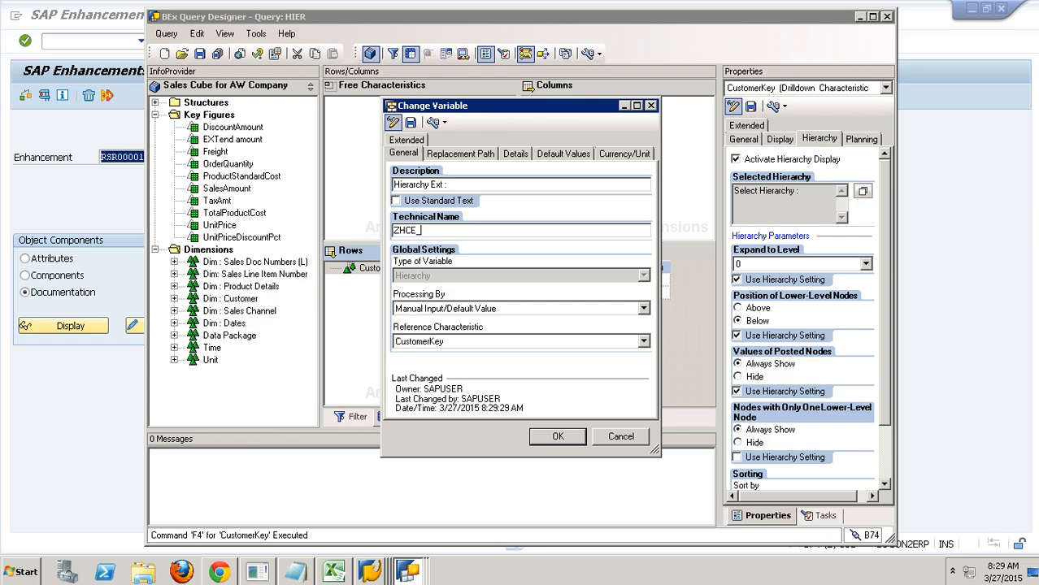
text(009)
drag(456, 234, 373, 237)
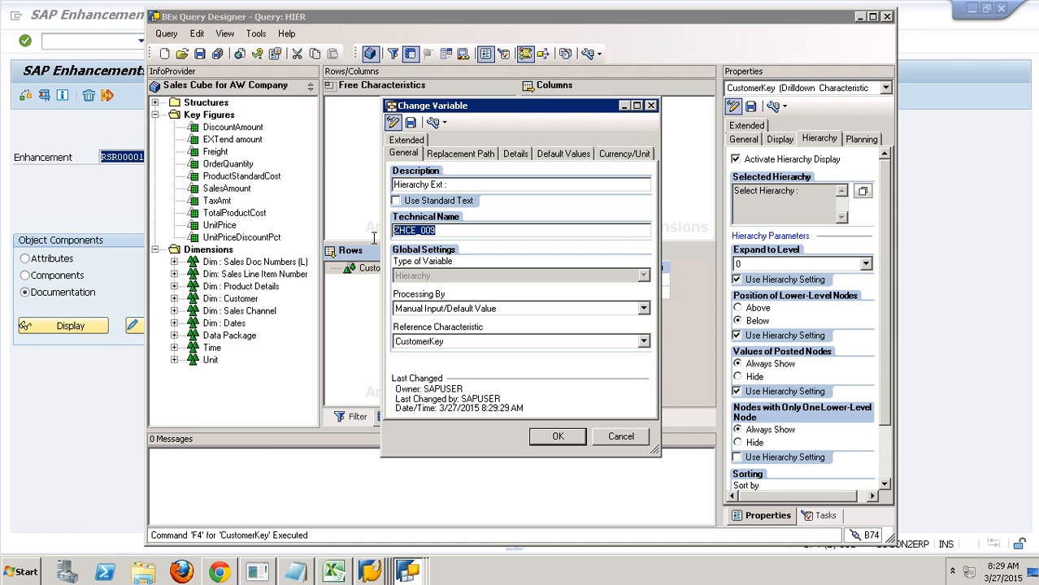
click(410, 122)
Step: Bring the Query Designer dialogs back to the front and confirm the saved Hierarchy Ext variable
click(548, 323)
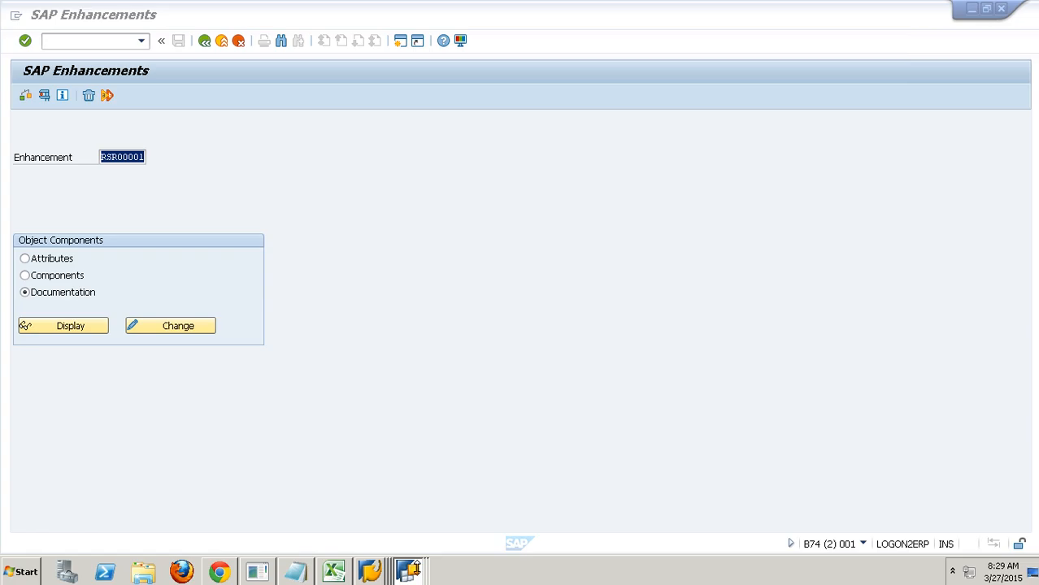
click(408, 572)
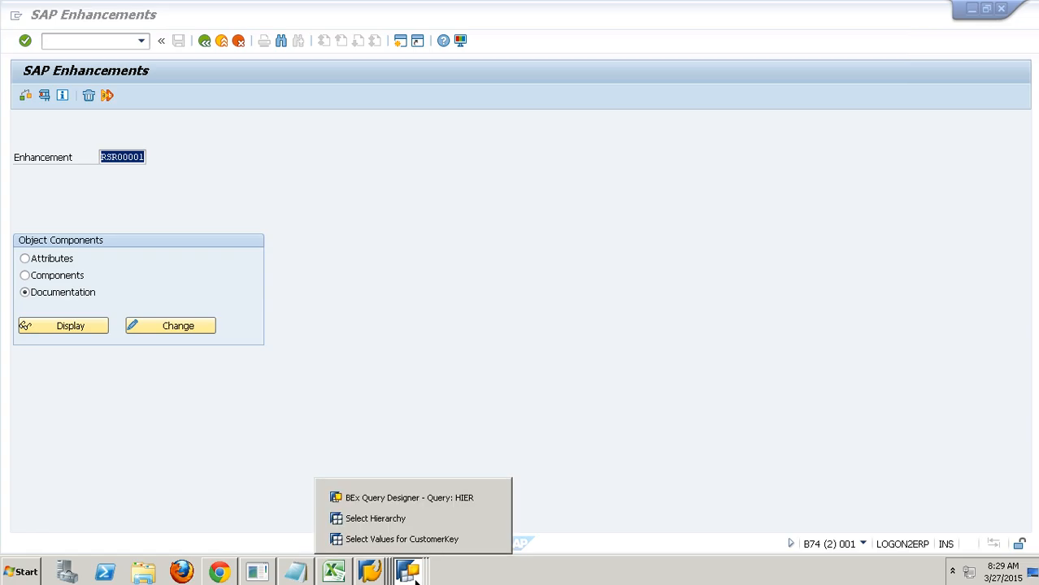
click(433, 538)
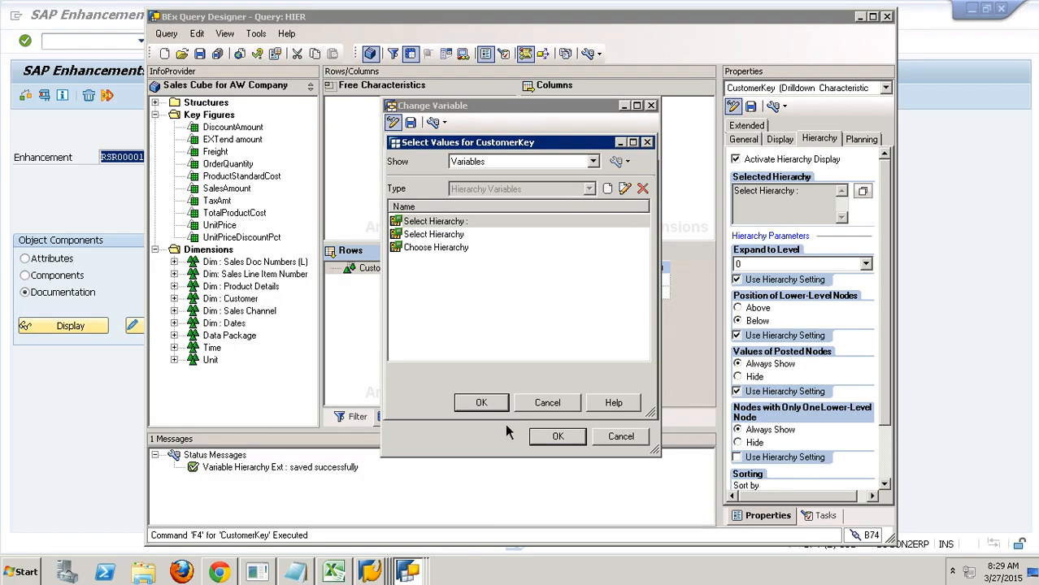
click(518, 423)
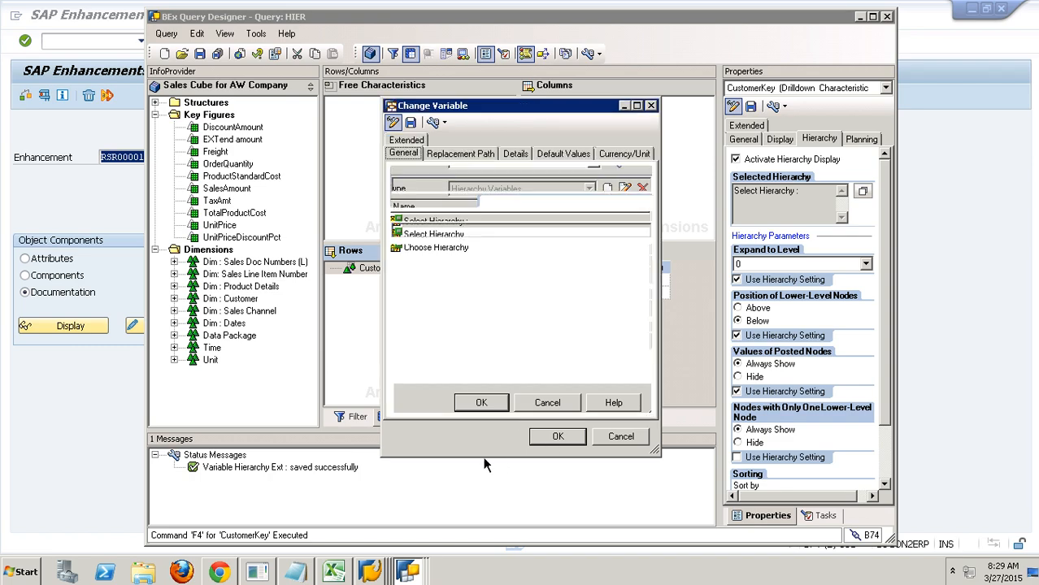
click(557, 436)
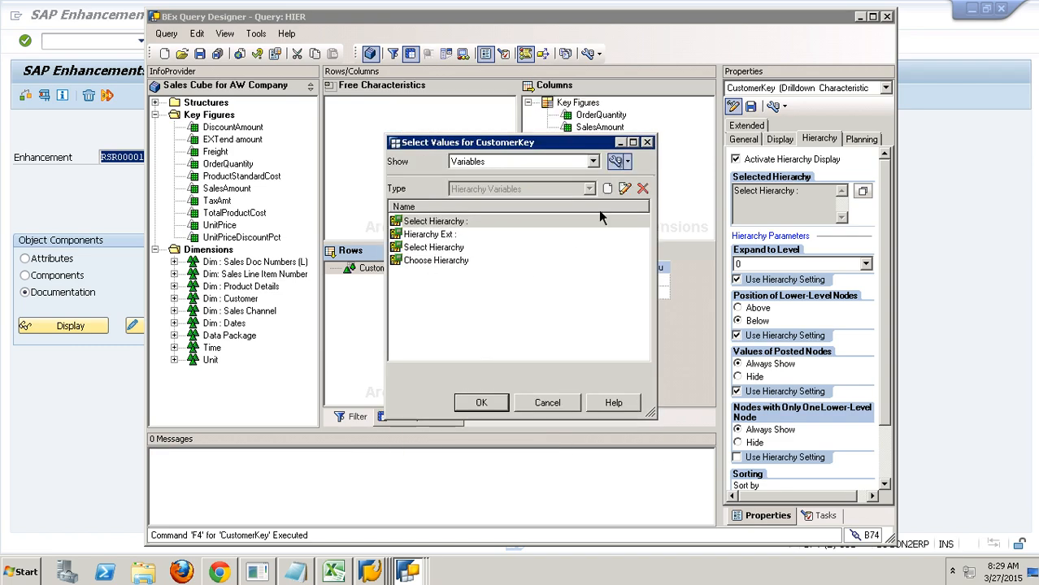
Step: Show technical names in the variable list and assign ZHCE_009 as CustomerKey's hierarchy variable
click(616, 164)
click(494, 237)
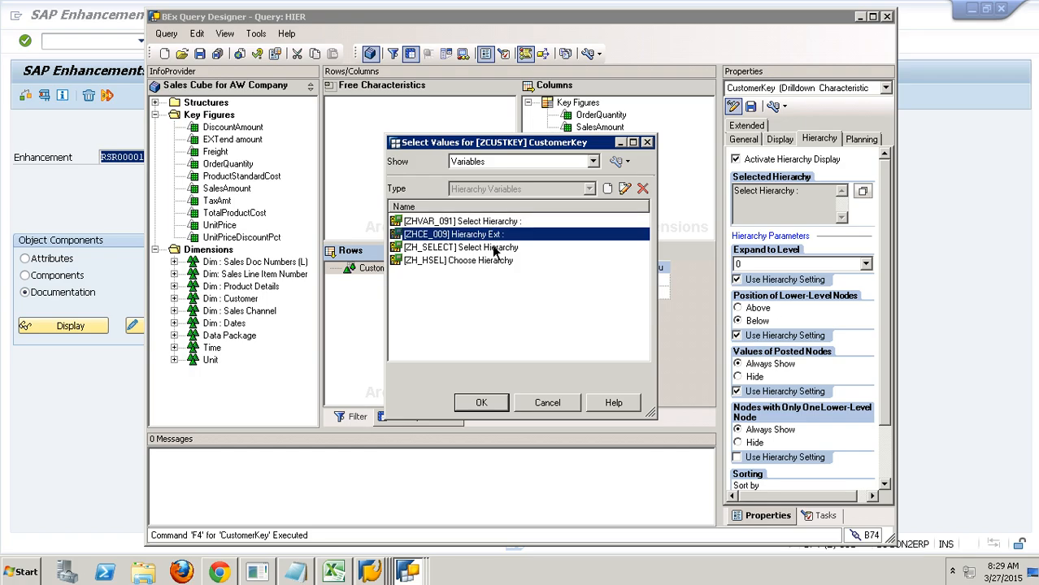
click(497, 407)
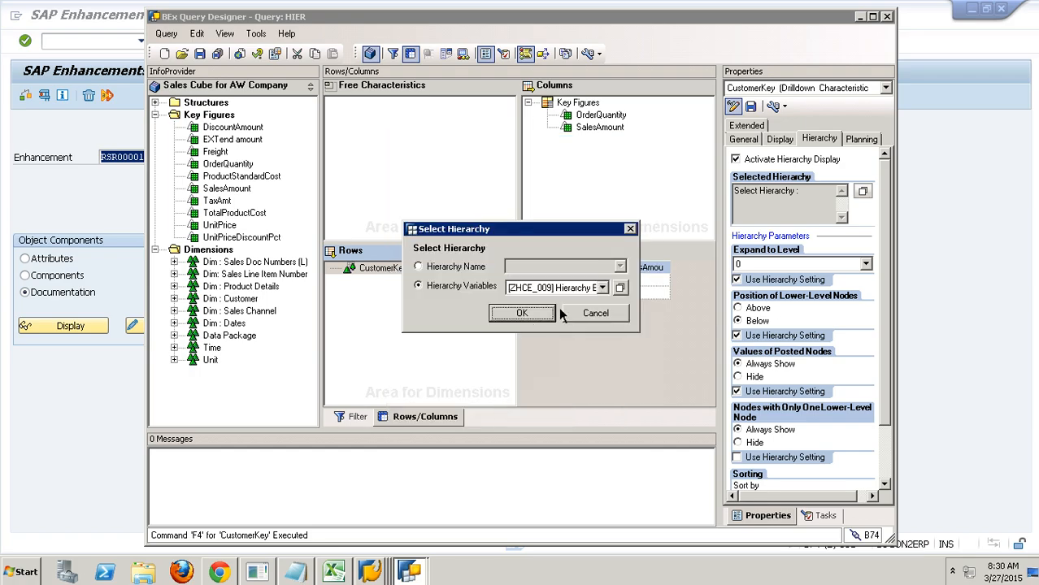
click(526, 314)
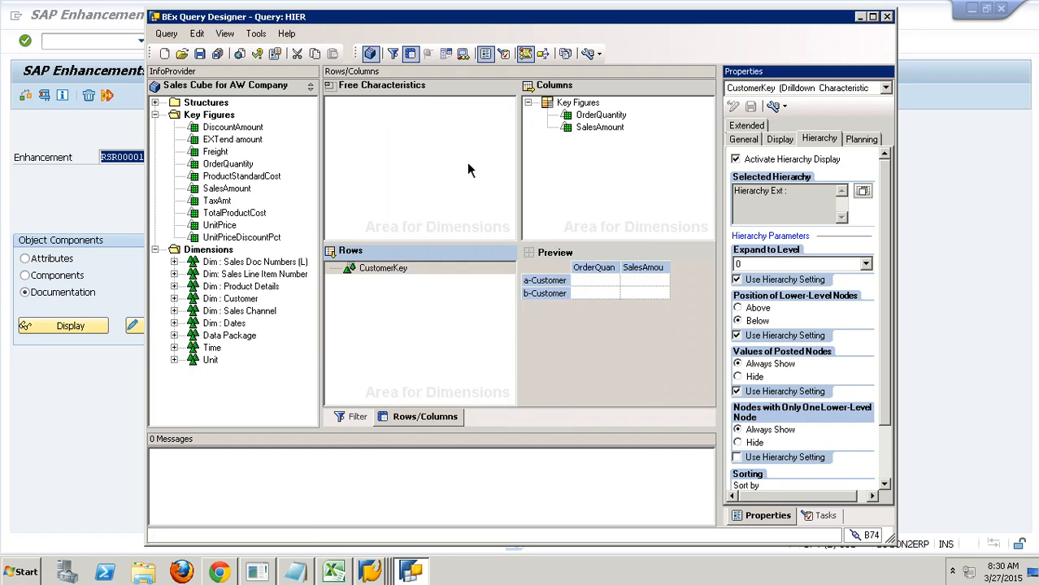
Step: Create another hierarchy variable for CustomerKey with the description "hierchy Exit New :"
click(862, 191)
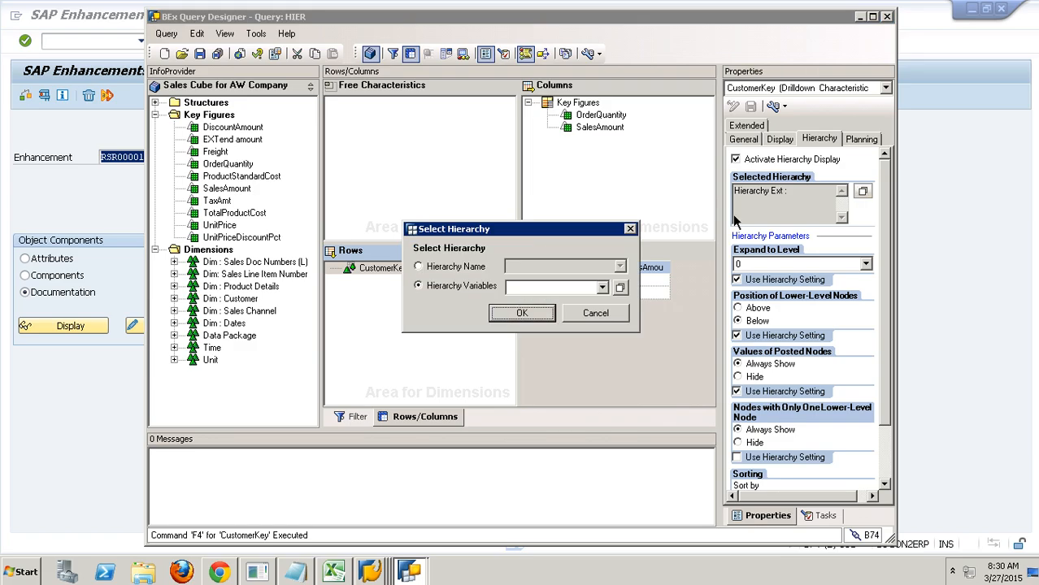
click(620, 288)
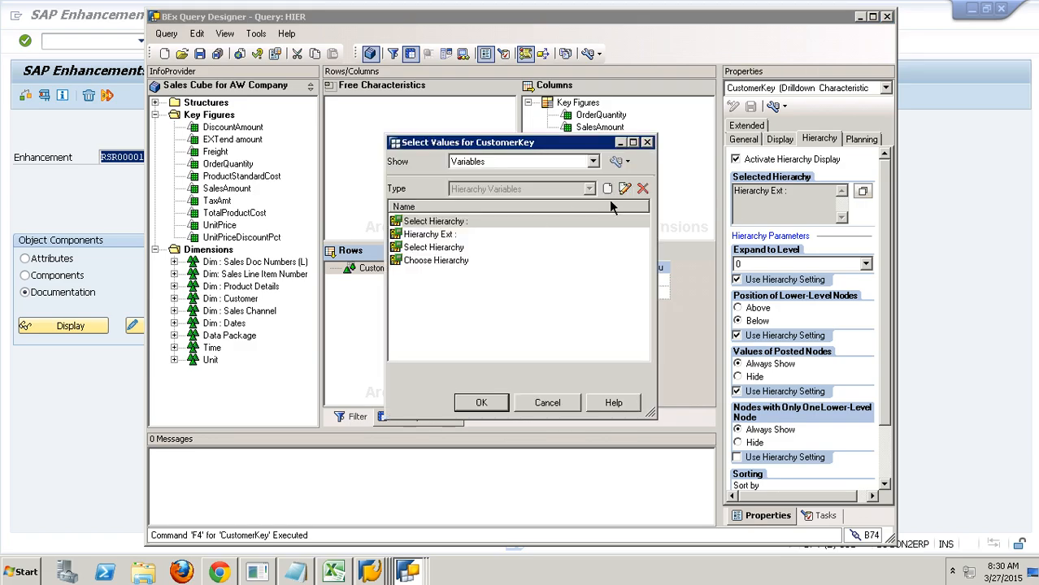
click(609, 192)
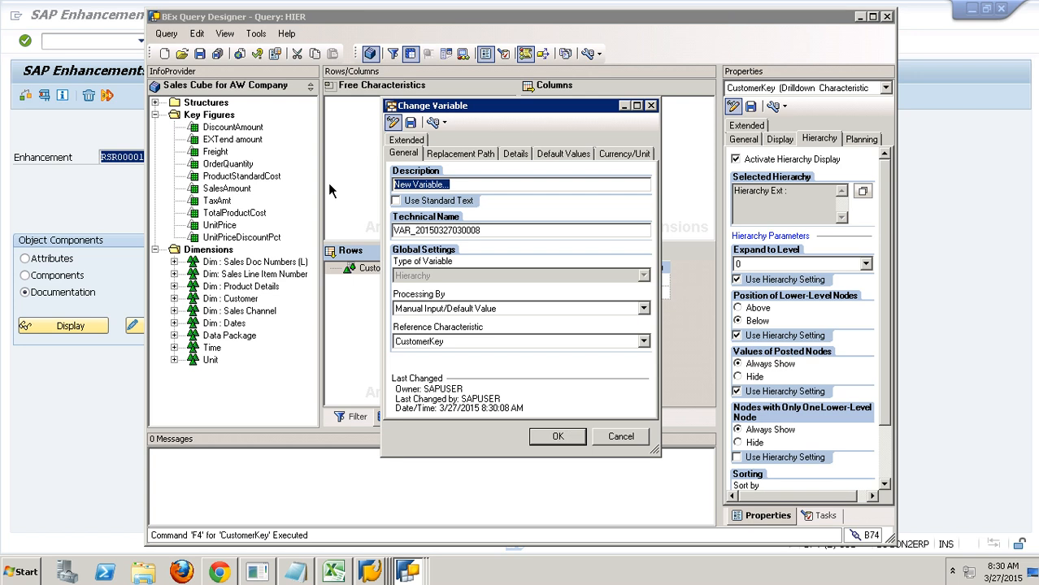
text(hierchy Ext)
key(BackSpace)
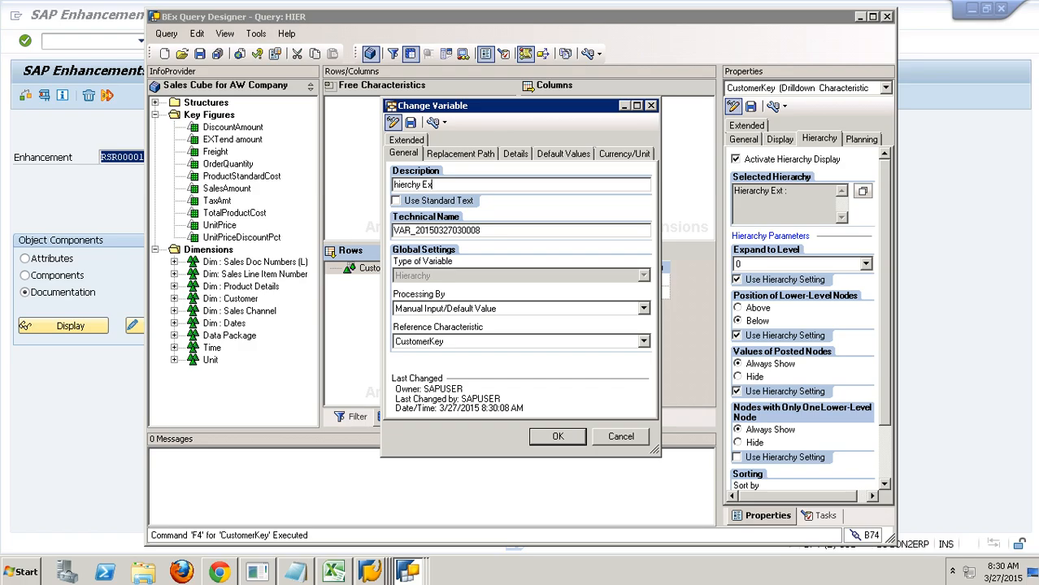
text(it New :)
Step: Set the new variable's technical name to ZHCE008 and its processing type to Customer Exit
drag(513, 235, 342, 242)
text(ZH)
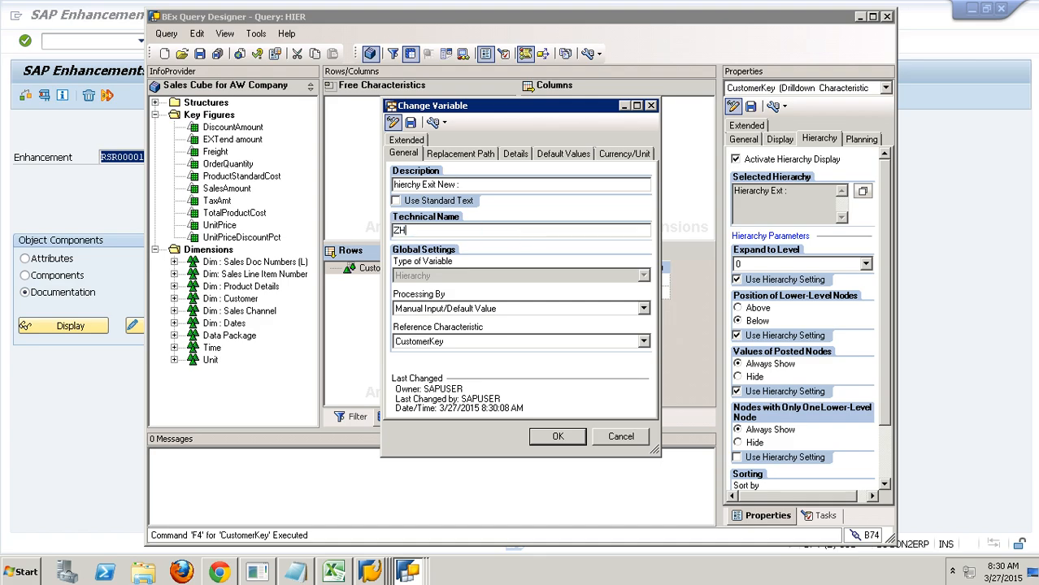
text(CE008)
drag(449, 232, 383, 234)
click(477, 311)
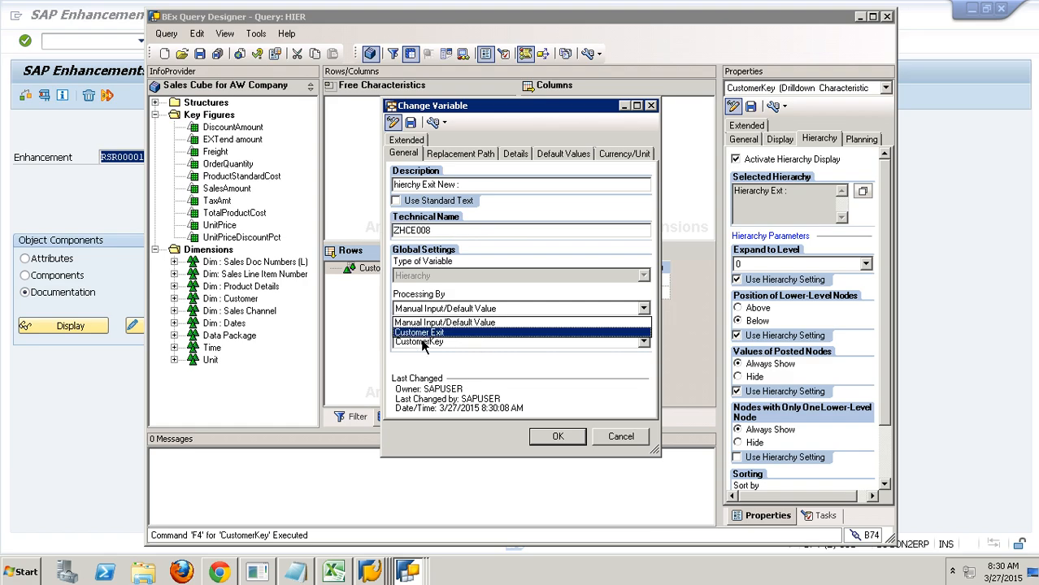
click(422, 335)
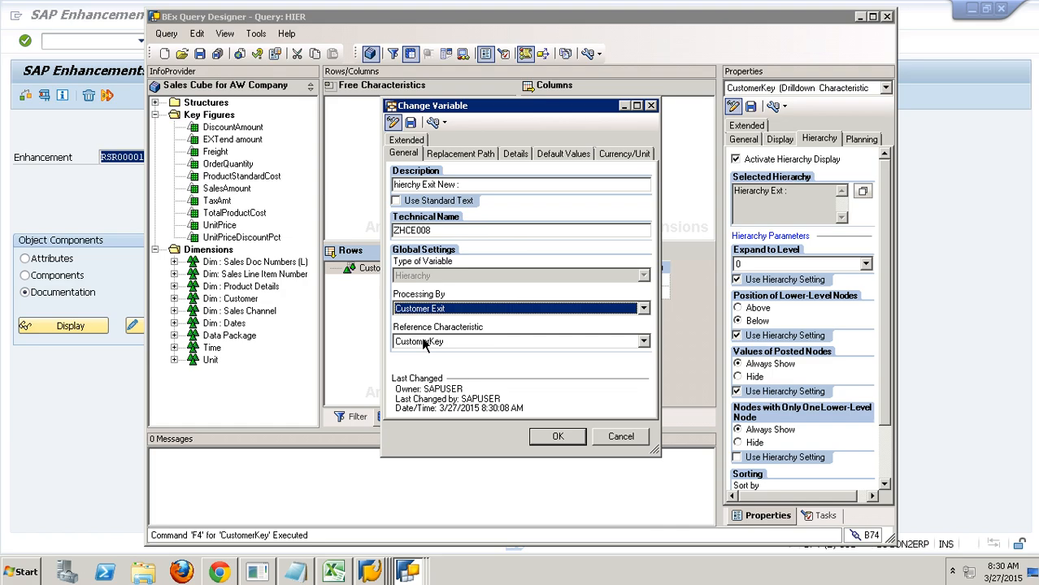
Step: Keep Customer Exit as the processing type, check the variable's detail settings, and save and confirm the hierchy Exit New : variable
click(467, 313)
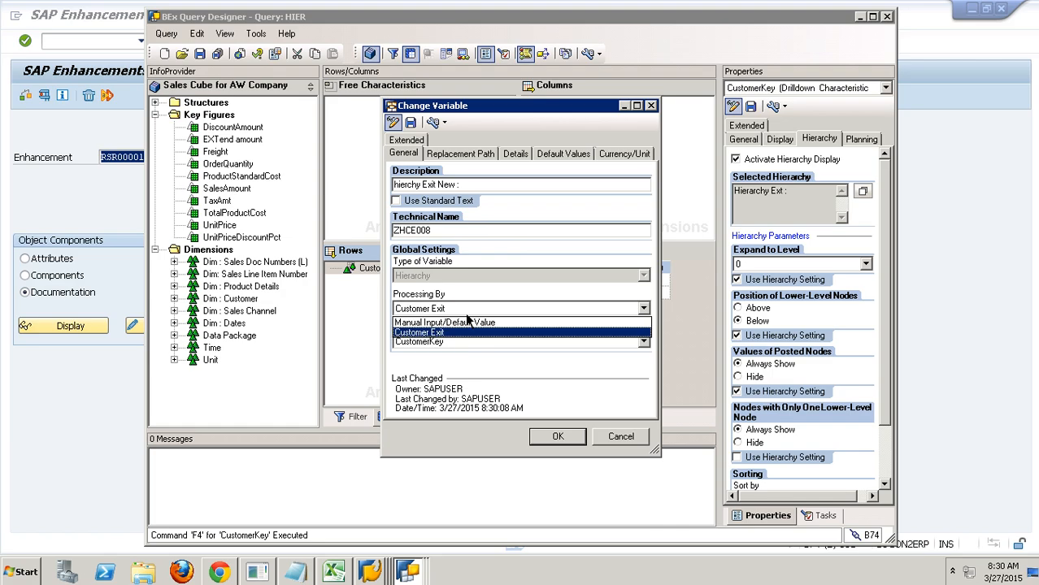
click(478, 307)
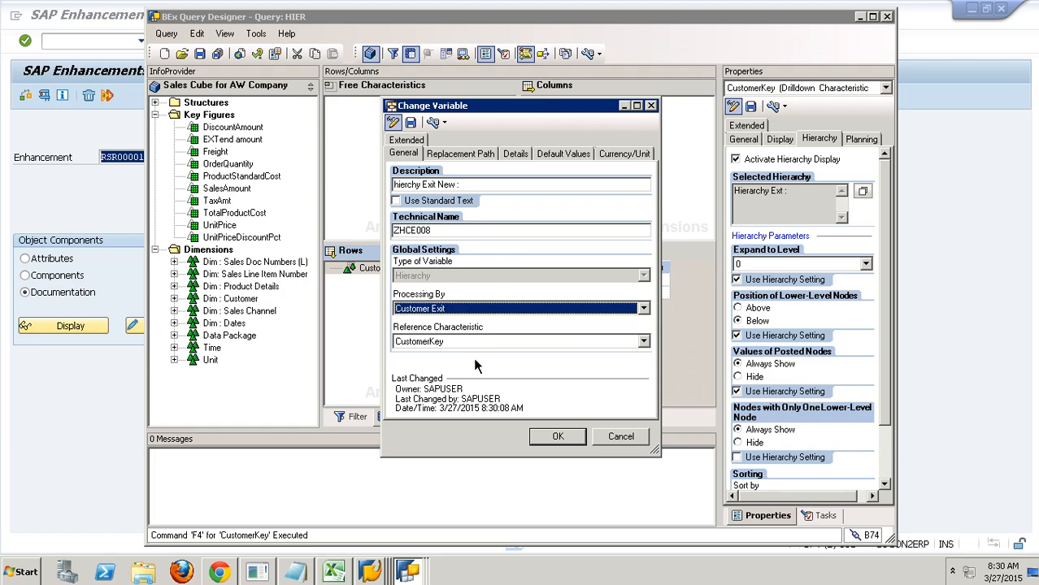
click(516, 154)
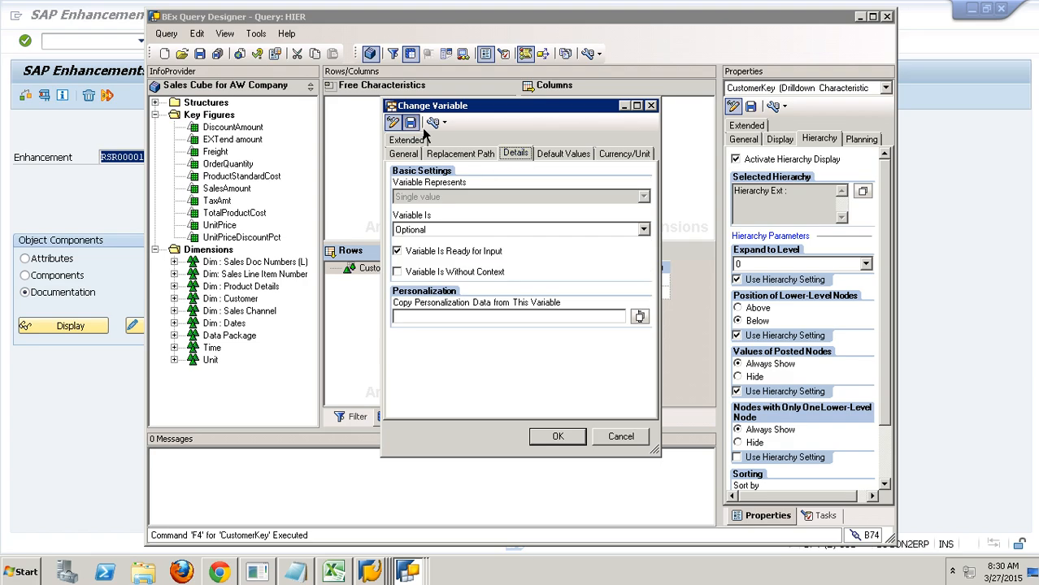
click(410, 122)
click(524, 320)
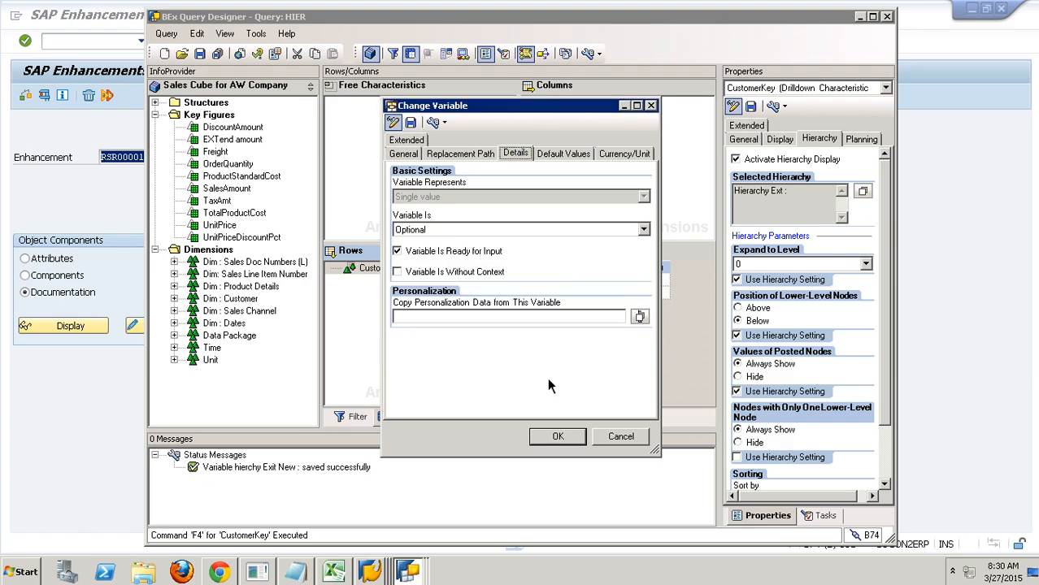
click(569, 443)
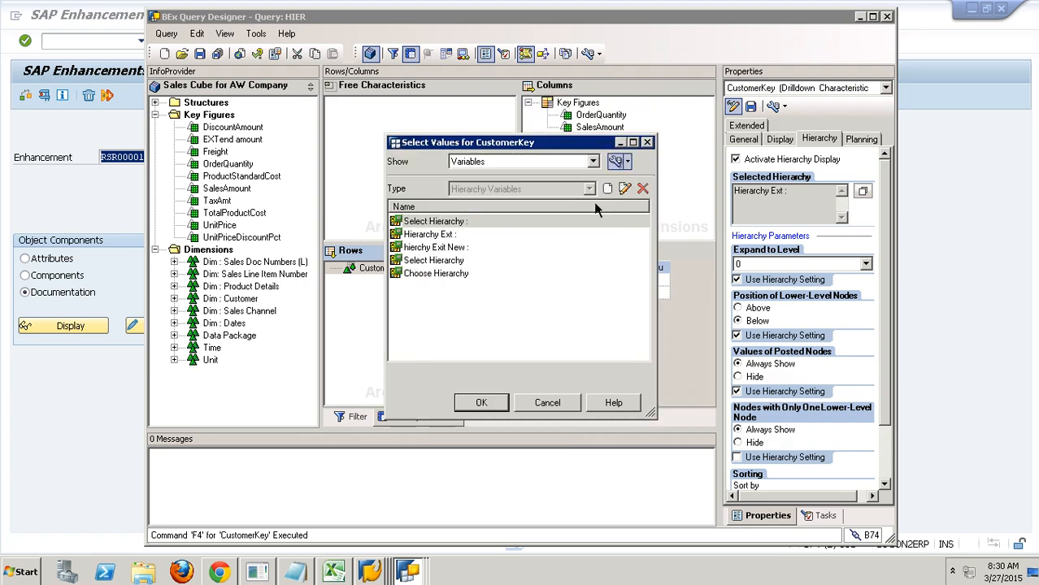
Step: Assign the hierchy Exit New : variable as CustomerKey's hierarchy variable and save the HIER query
click(471, 248)
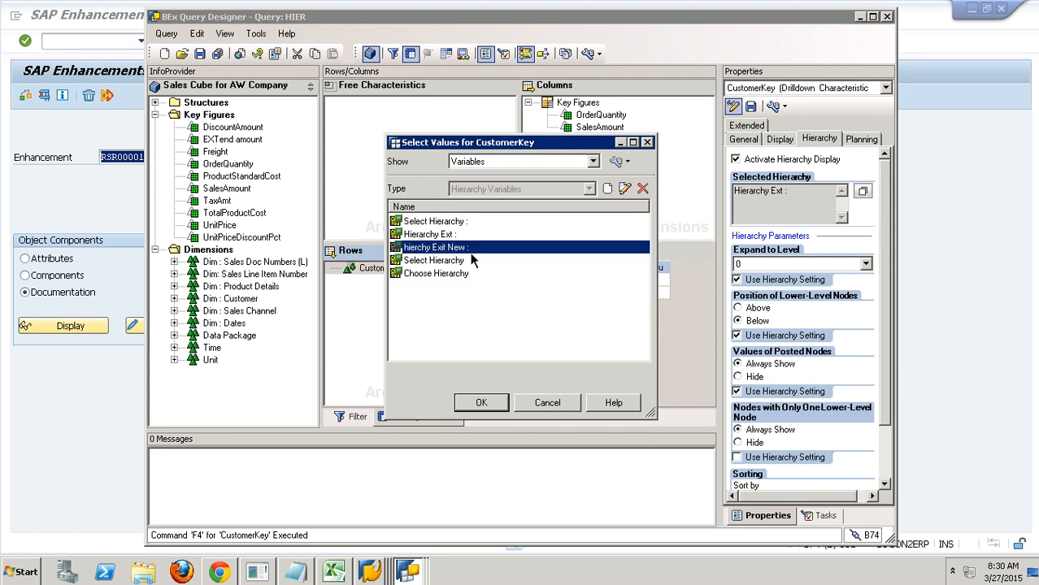
click(486, 406)
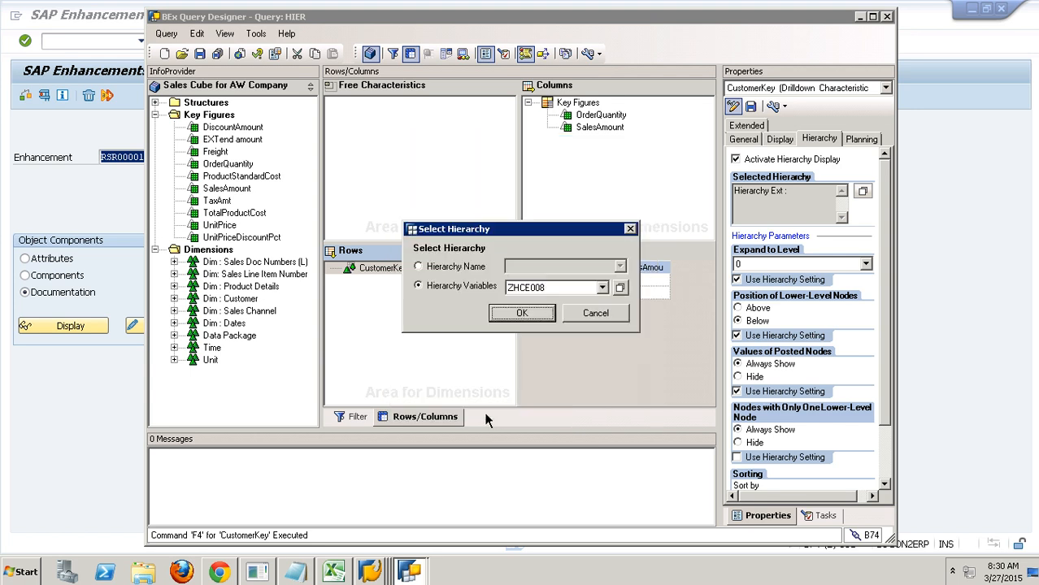
click(521, 314)
click(200, 53)
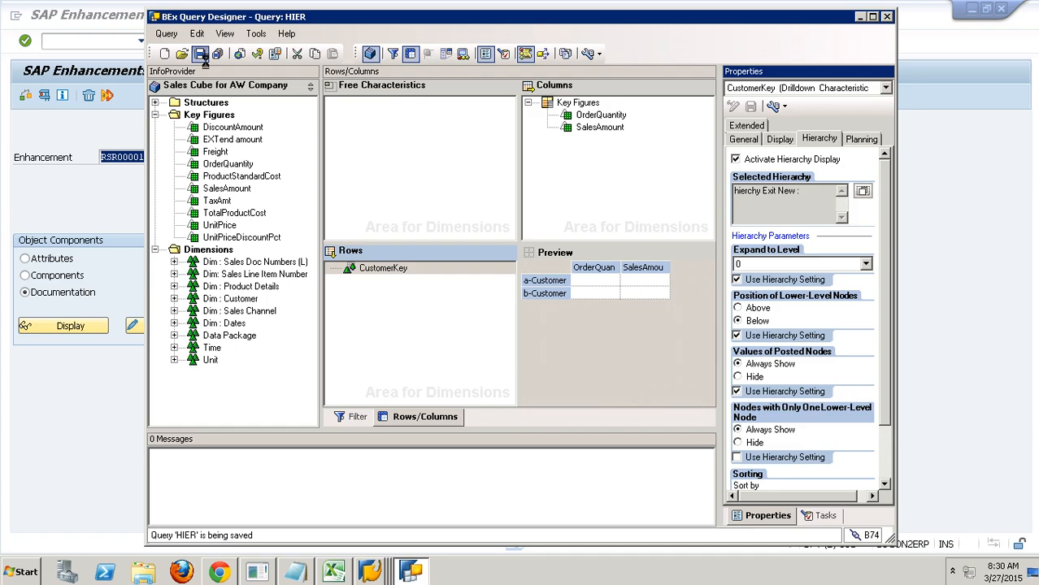
Step: Switch to the SAP GUI, start transaction SE37 and display function module EXIT_SAPLRRS0_001
click(103, 42)
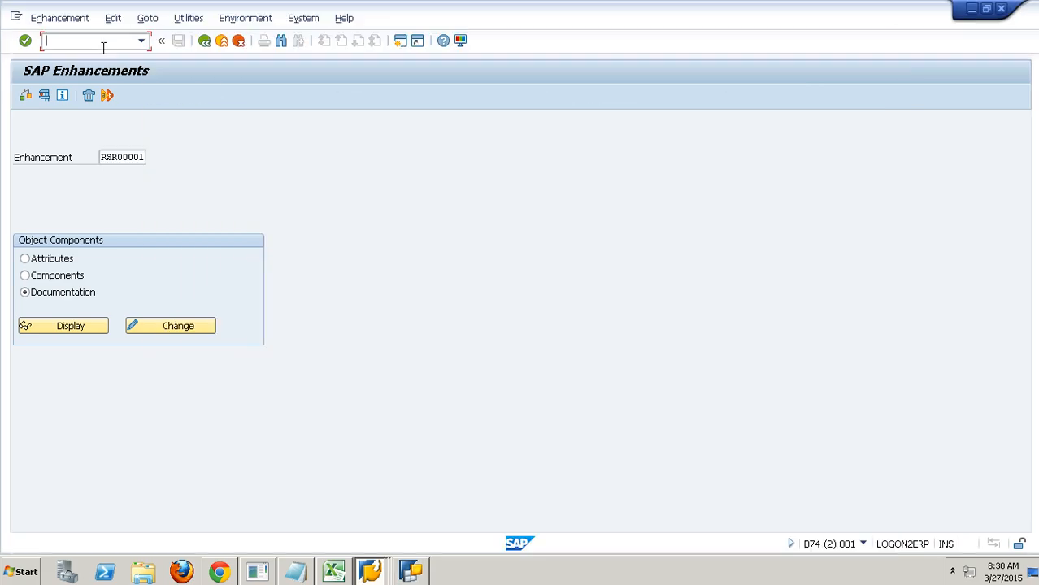
text(/nse37)
key(Return)
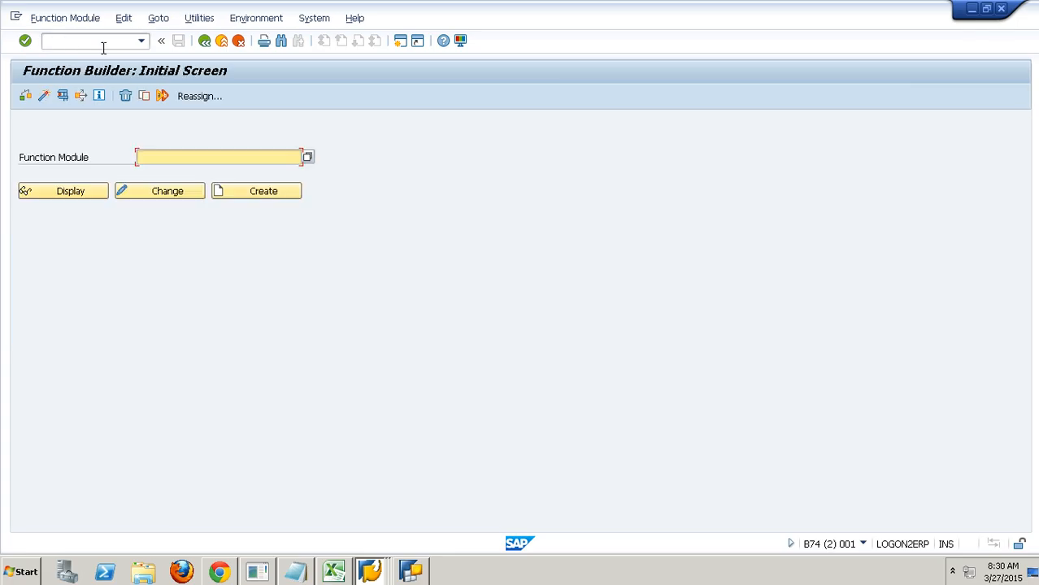
click(213, 160)
click(210, 172)
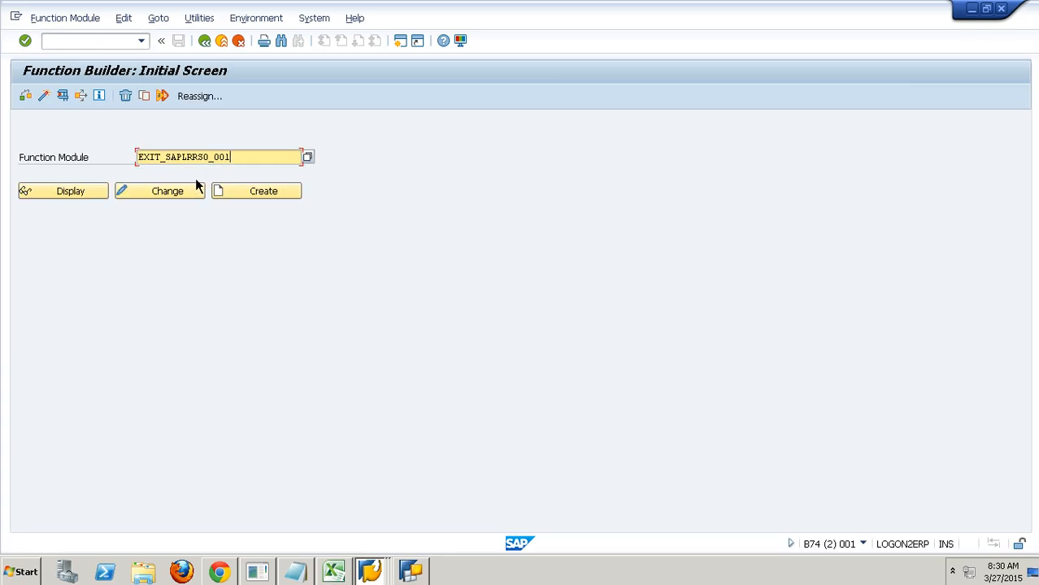
click(88, 200)
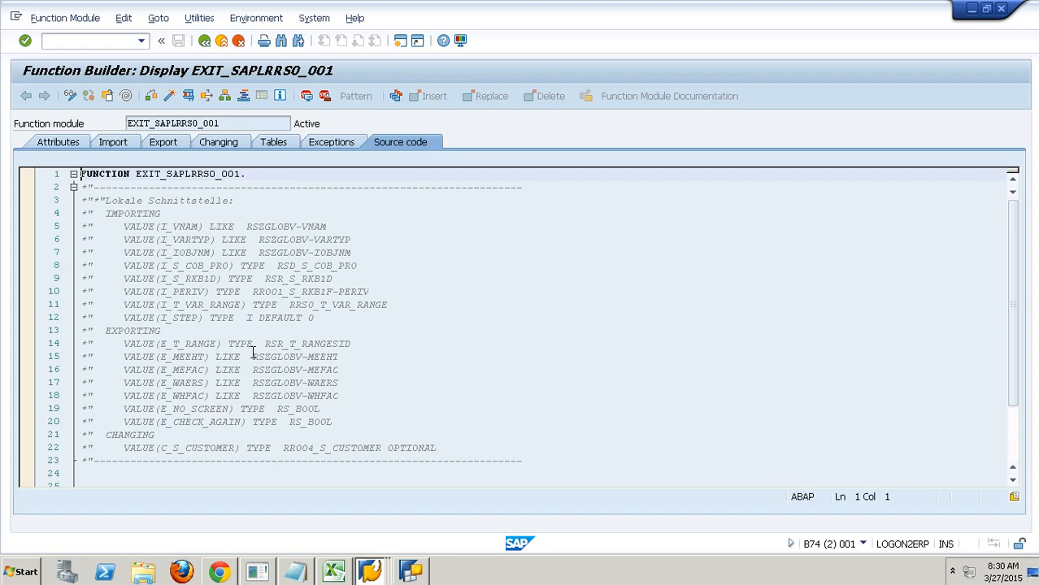
Step: Open the include ZXRSRU01 from the function module's source code and put it in change mode
scroll(250, 346, down, 7)
double_click(168, 227)
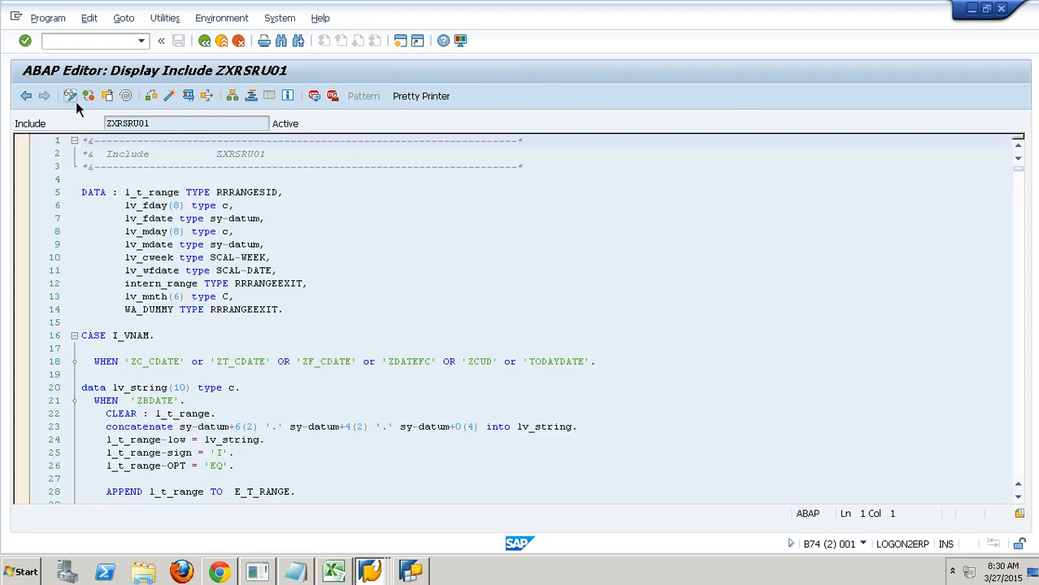
click(76, 100)
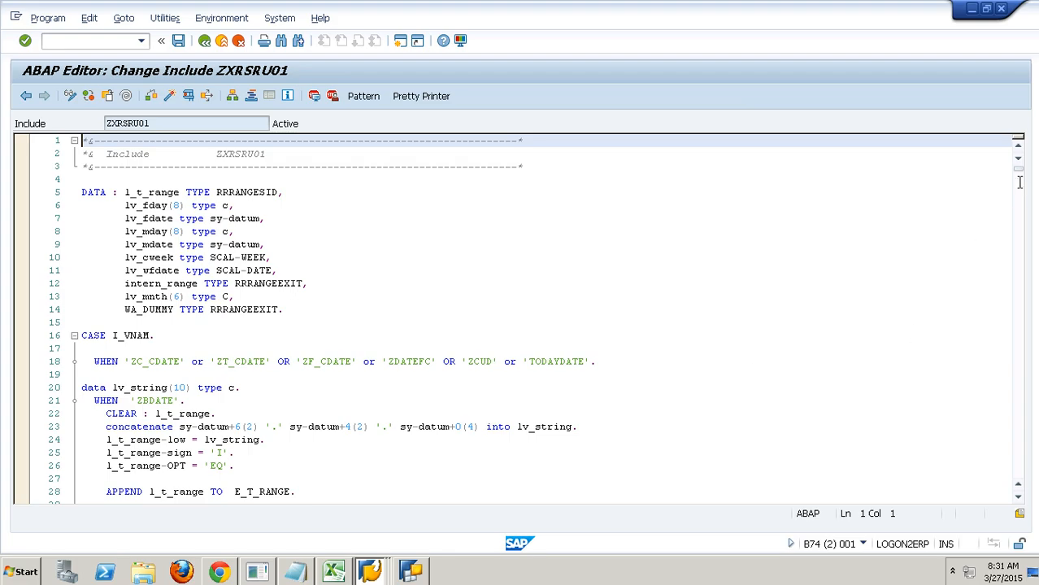
Step: Add a branch WHEN 'ZHCE008'. after the final ENDIF before ENDCASE, with blank lines below it
drag(1021, 180, 1036, 493)
click(252, 470)
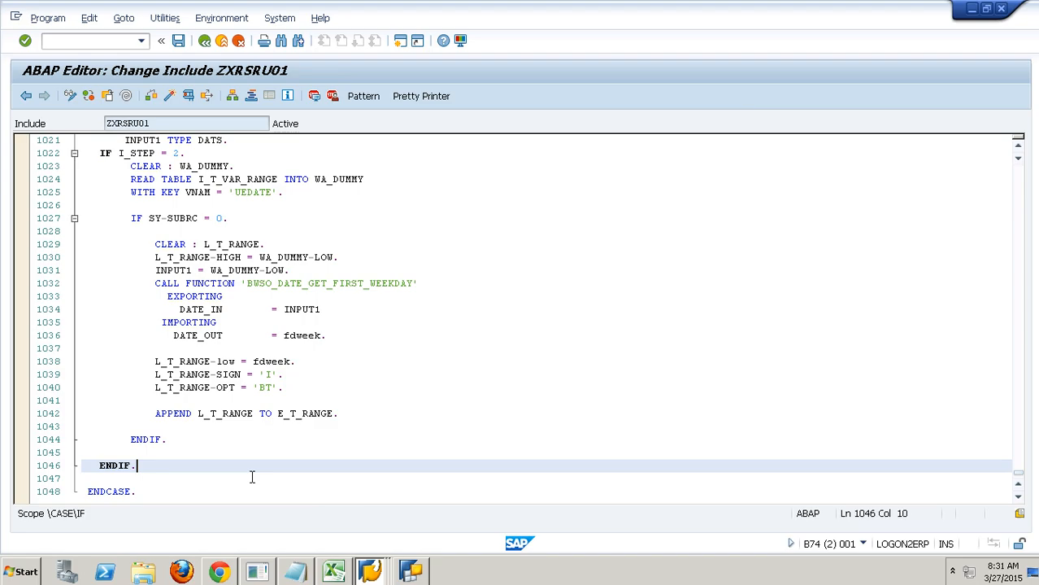
key(Return)
key(Return)
key(Home)
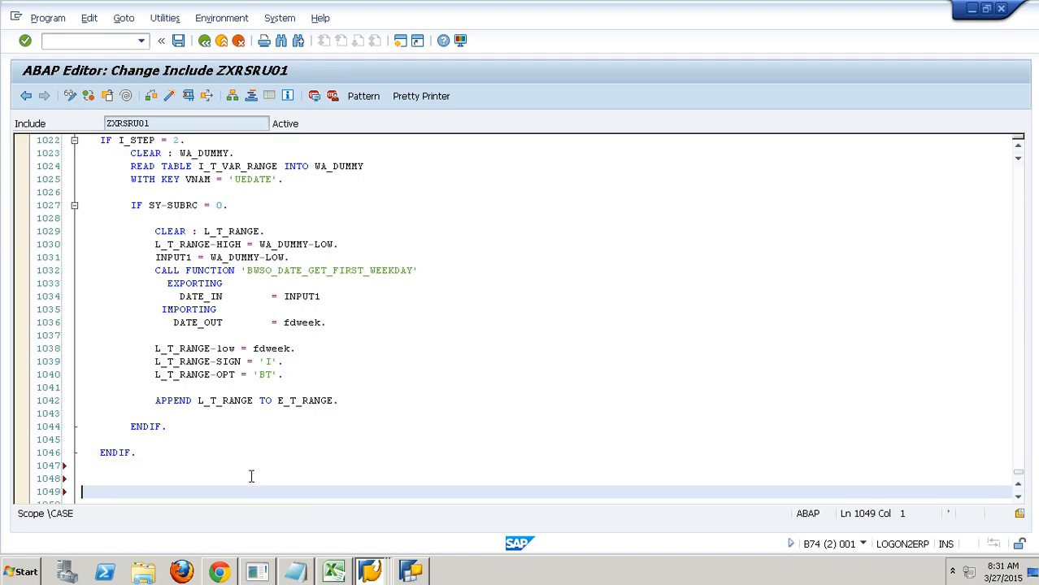
text(WHEN )
text('ZMCE008'.)
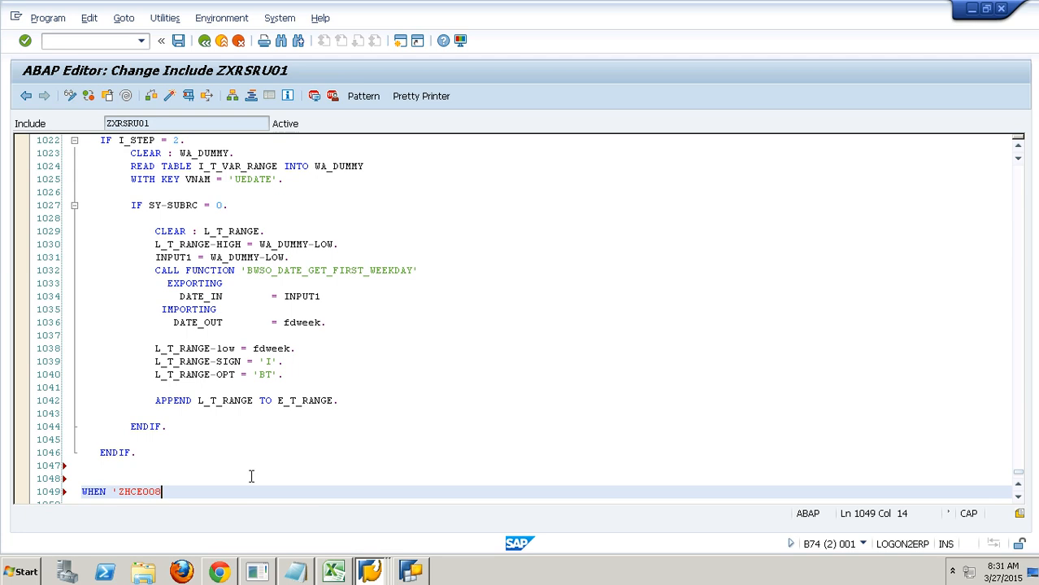
key(Return)
key(Return)
key(Return)
key(Return)
key(Return)
scroll(233, 460, down, 5)
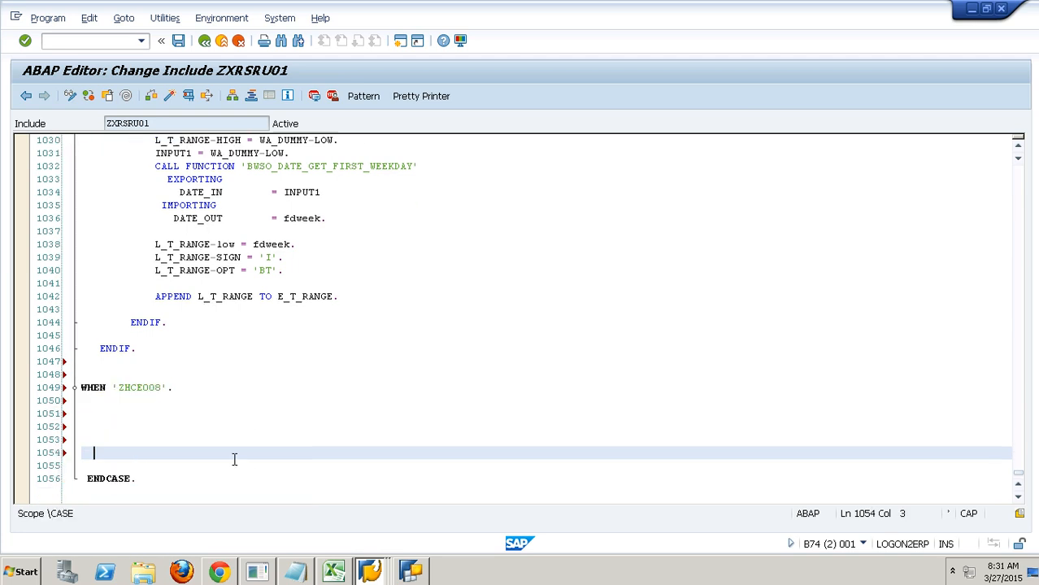
Step: Add the statement CLEAR : L_T_RANGE. inside the ZHCE008 branch
click(134, 262)
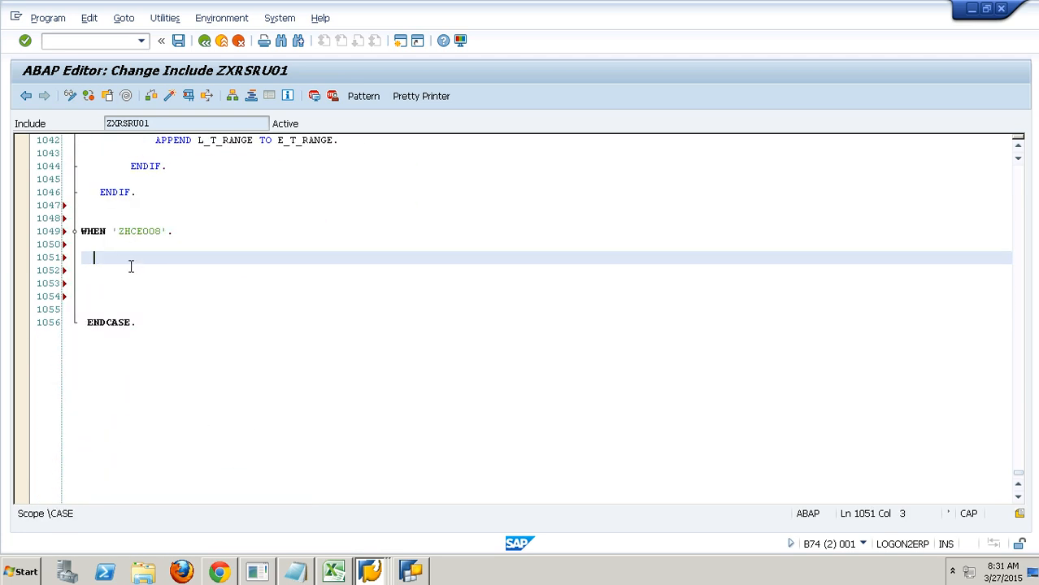
text(CLEAR )
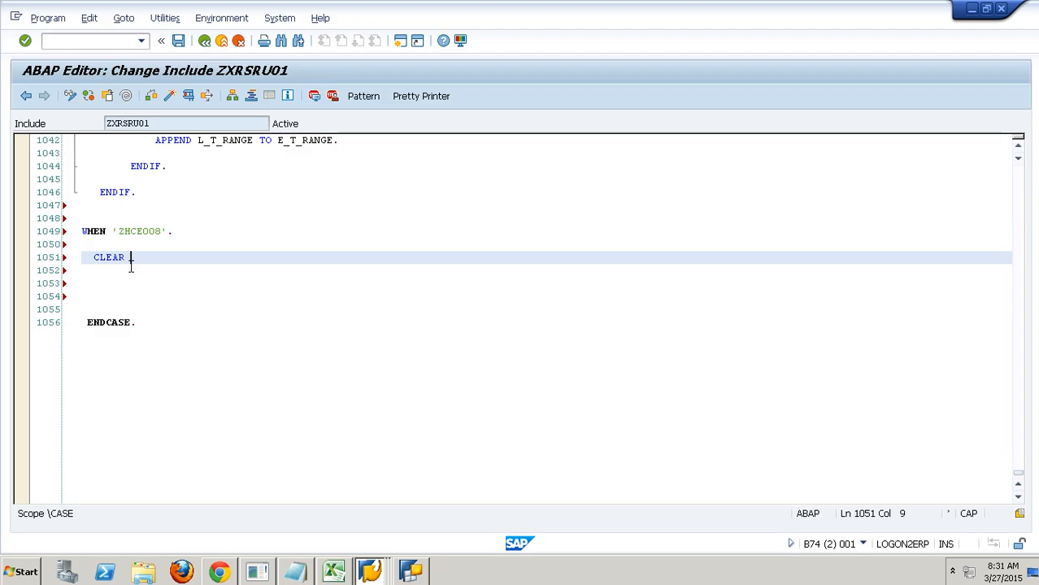
text(: L)
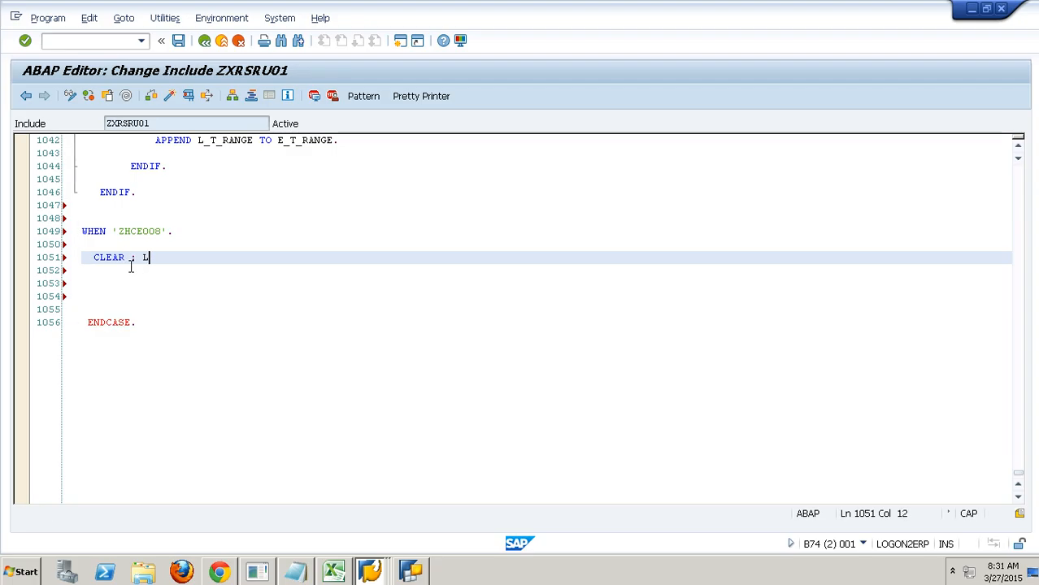
text(_T_RANGE.)
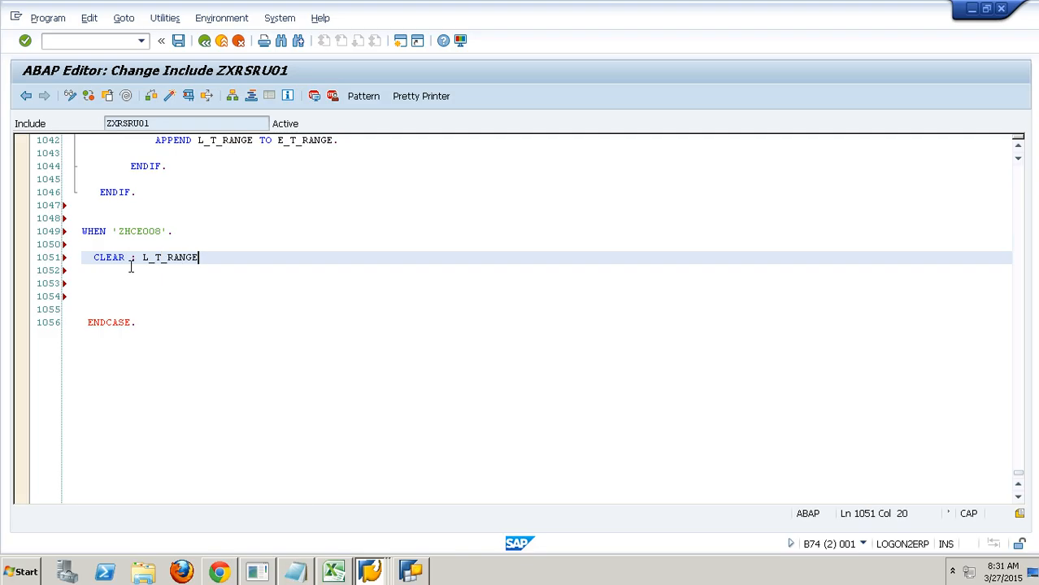
key(Return)
key(Return)
Step: Add the lines L_T_RAGNE-LOW = . with its value left blank and L_T_RANGE-SIGN = 'I'. below the CLEAR statement
text(L_T_RAGNE-LOW = .)
key(Return)
text(L_T_RANGE-)
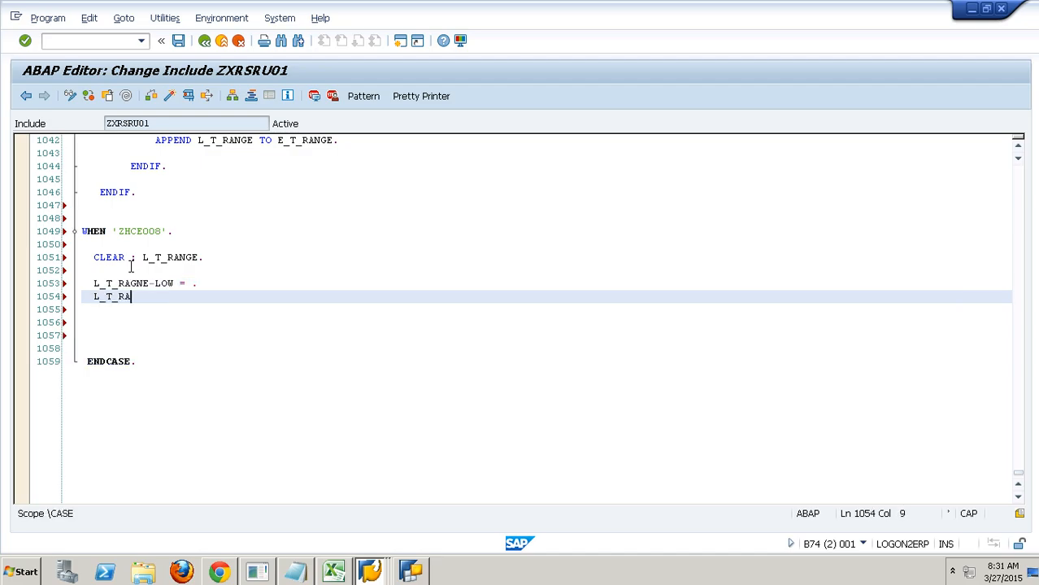
text(SIGN 'I)
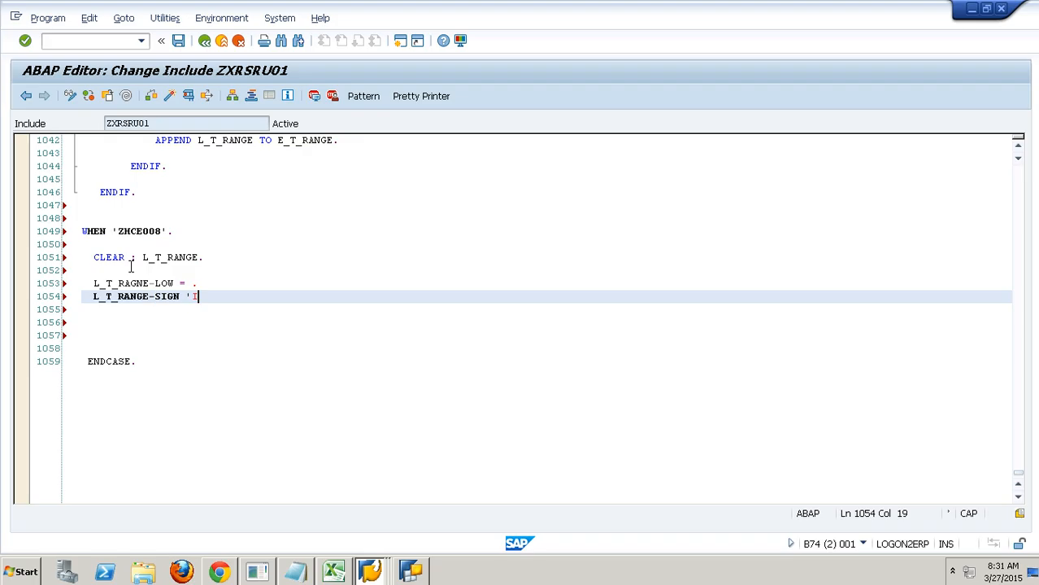
key(BackSpace)
key(BackSpace)
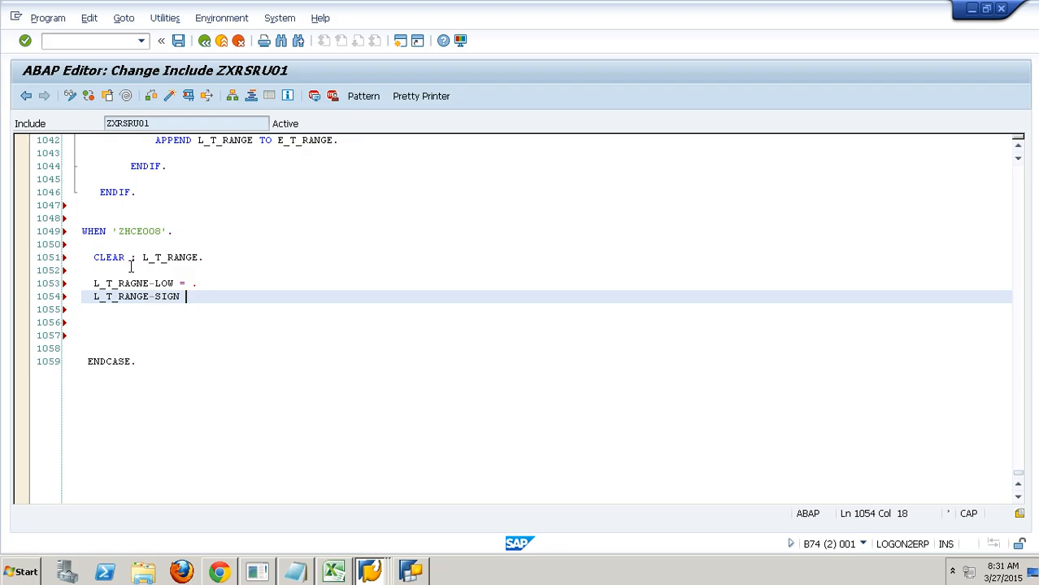
text(= 'I)
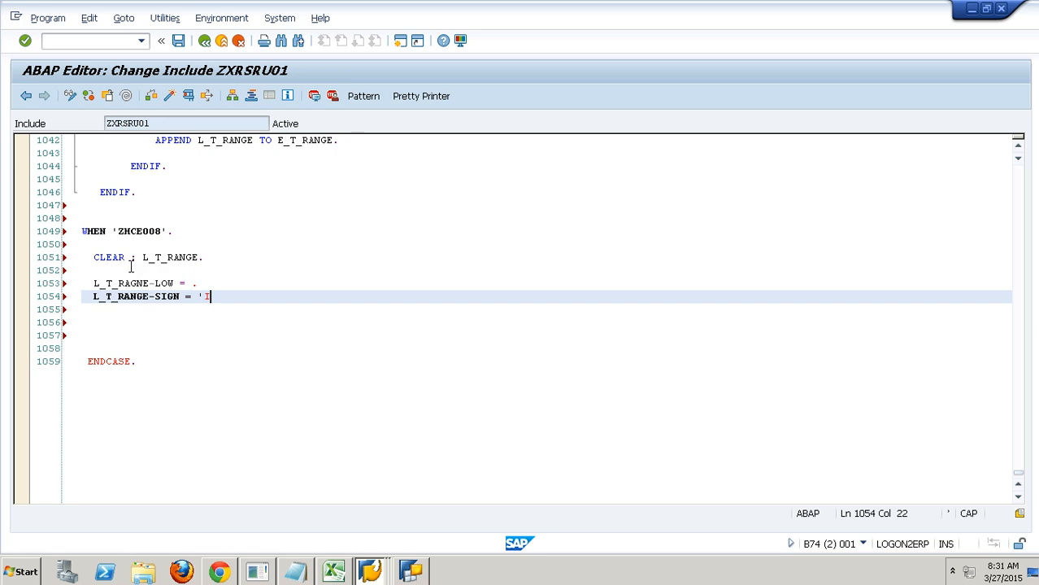
text('.)
Step: Add the line L_T_RANGE-OPT = 'EQ'. below the SIGN assignment
key(Return)
text(L_)
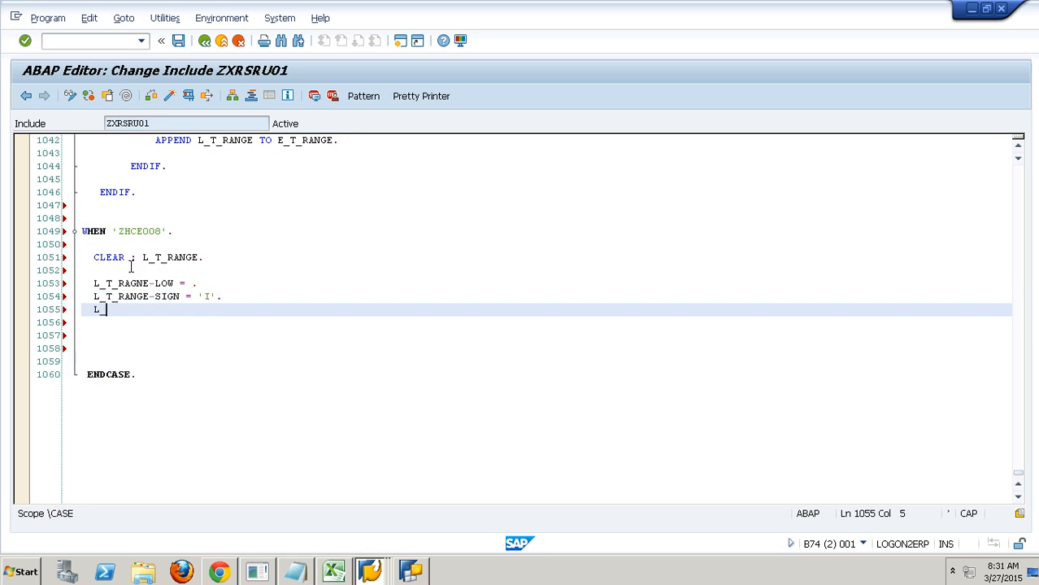
text(T_RAN)
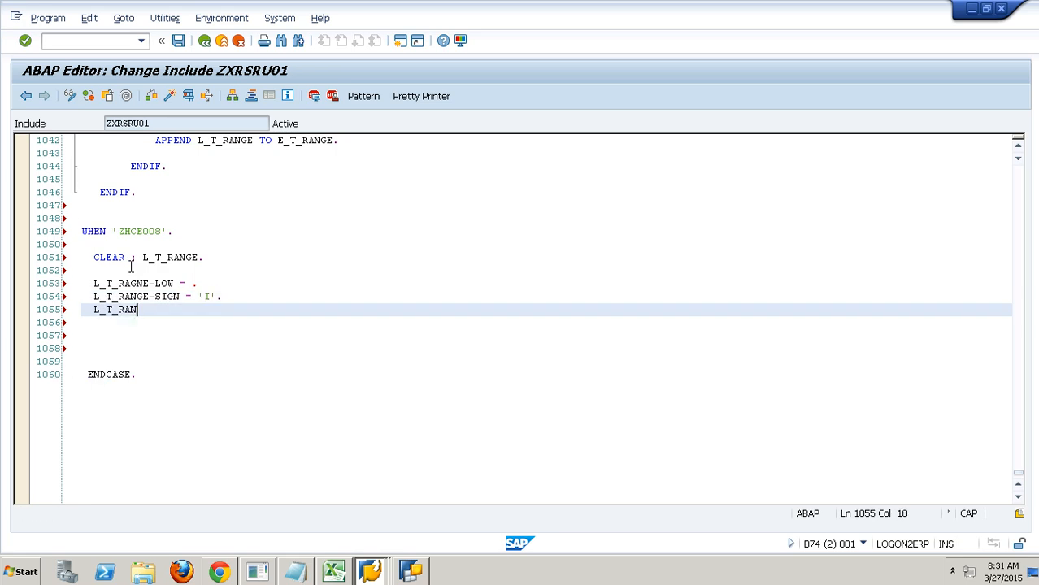
text(GE-OPT )
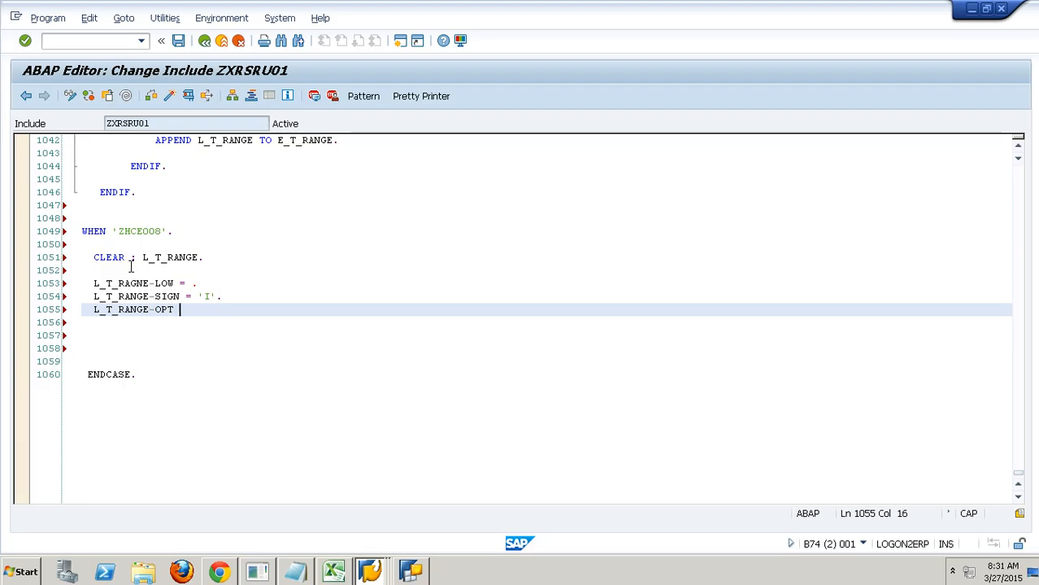
text(= 'EQ'.)
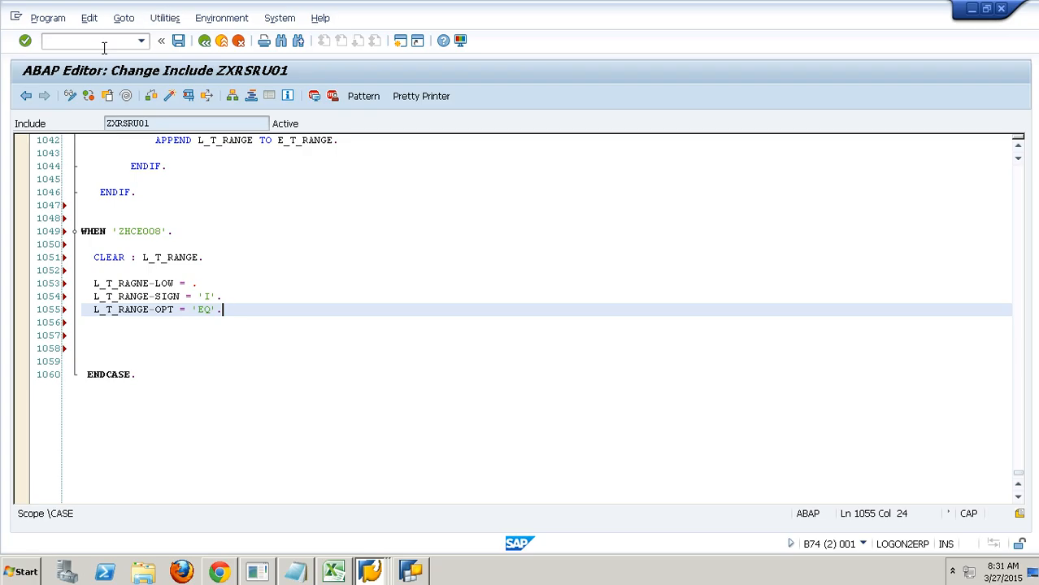
Step: Start transaction RSA1 in a new session and show the InfoObjects tree
text(/ORSA1)
key(Return)
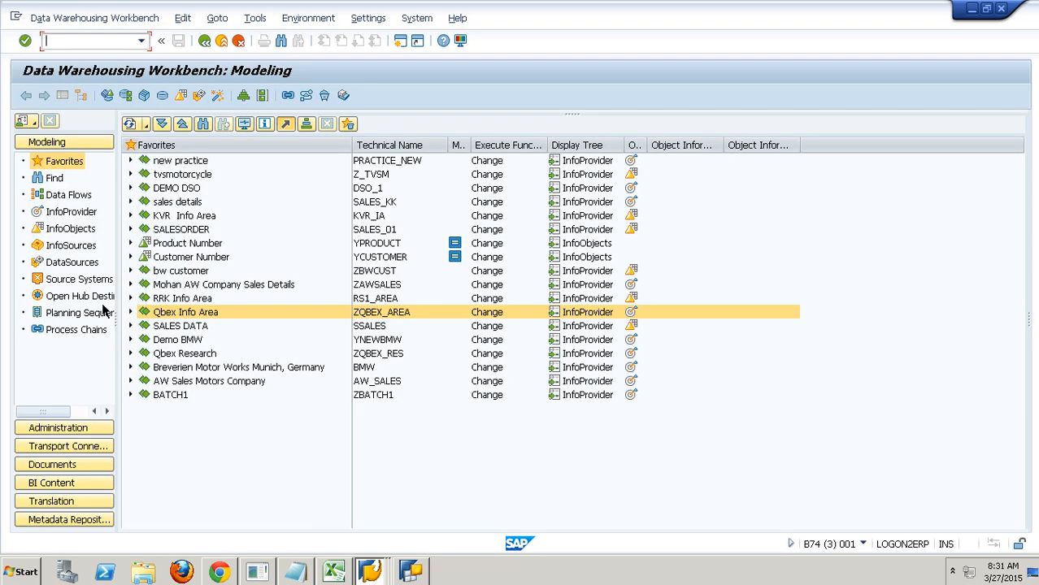
click(81, 230)
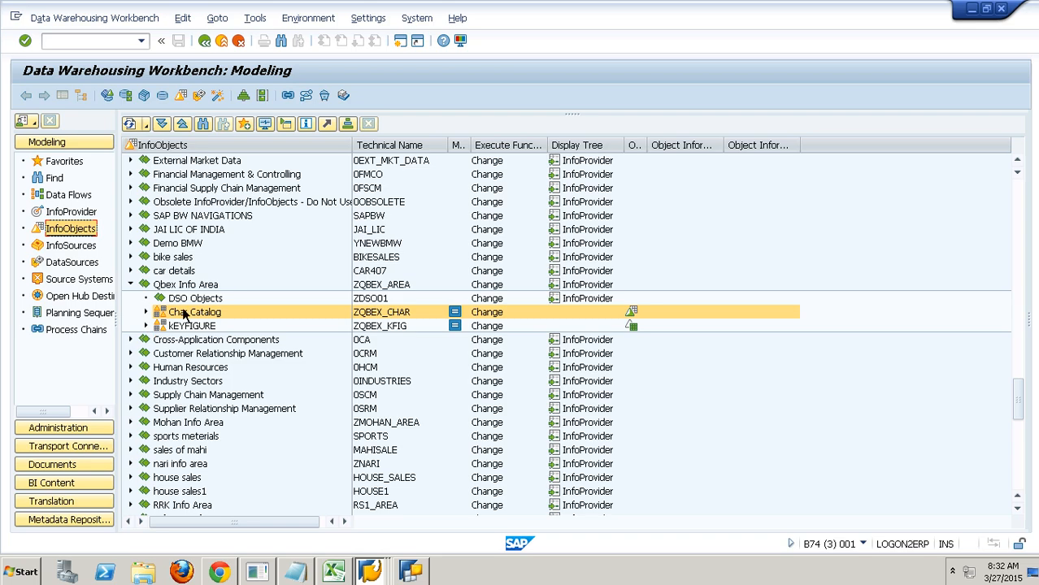
Step: Search the InfoObjects tree for ZCUSTKEY and expand CustomerKey to list its hierarchies
click(205, 125)
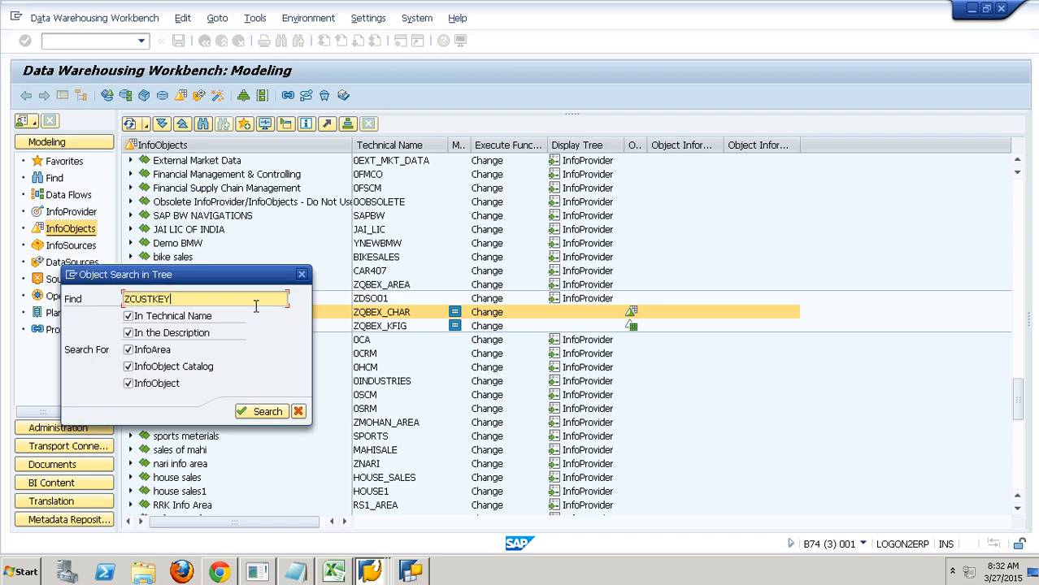
key(Return)
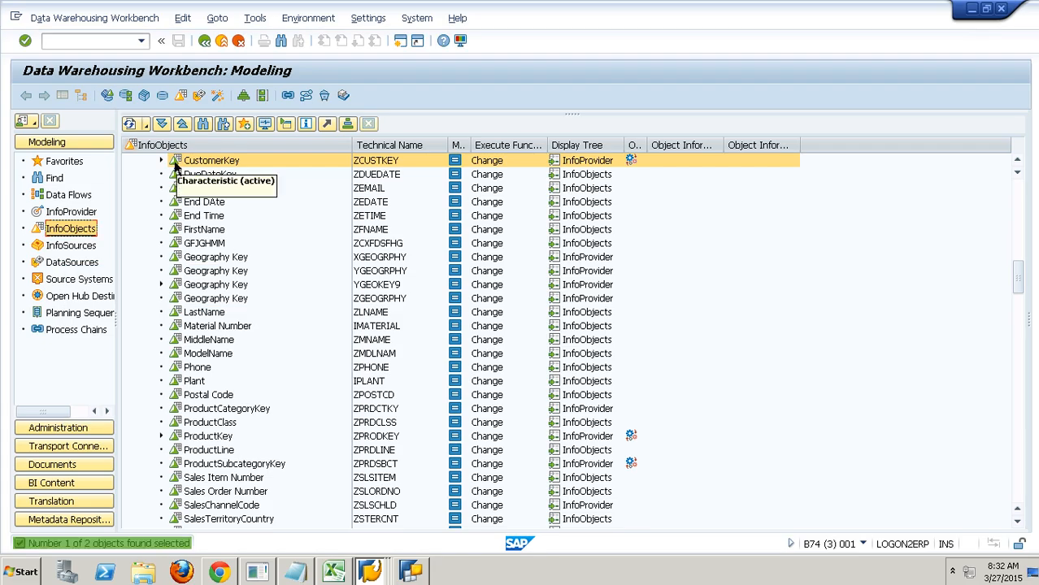
click(161, 161)
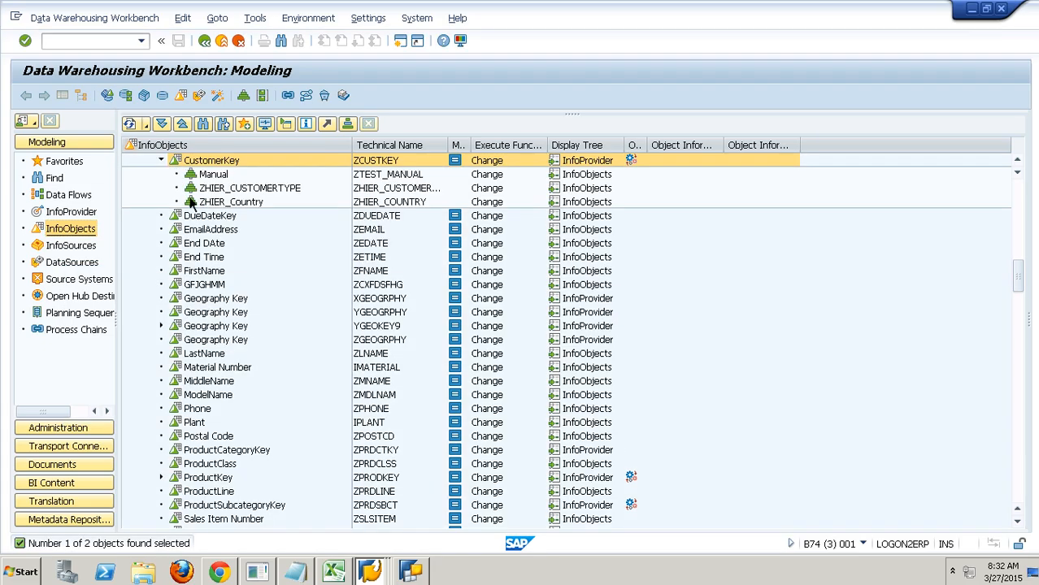
Step: Take the technical name of the country hierarchy of CustomerKey and assign 'ZHIER_COUNTRY' to the LOW field in include ZXRSRU01
click(384, 174)
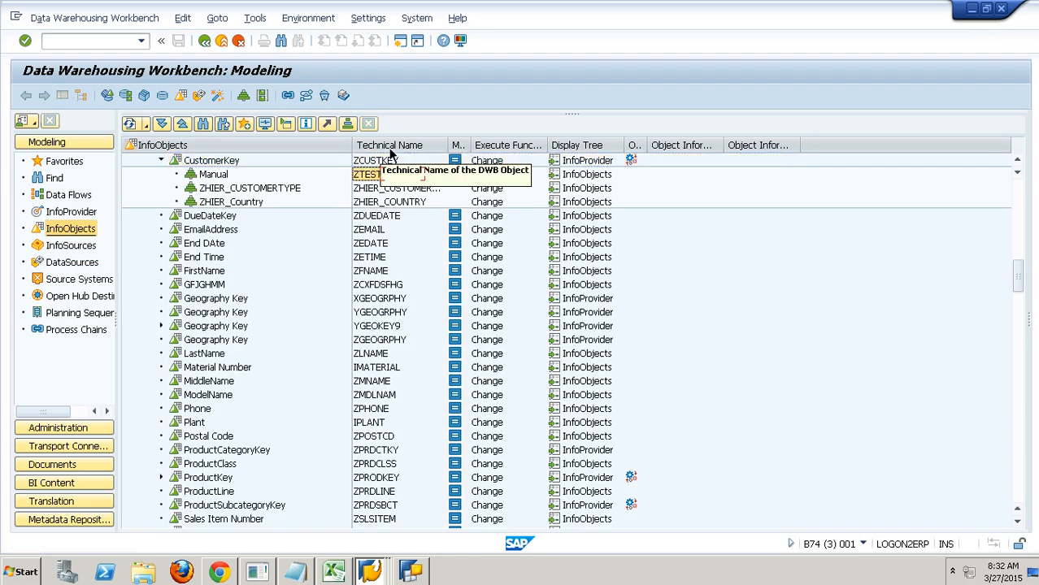
click(406, 204)
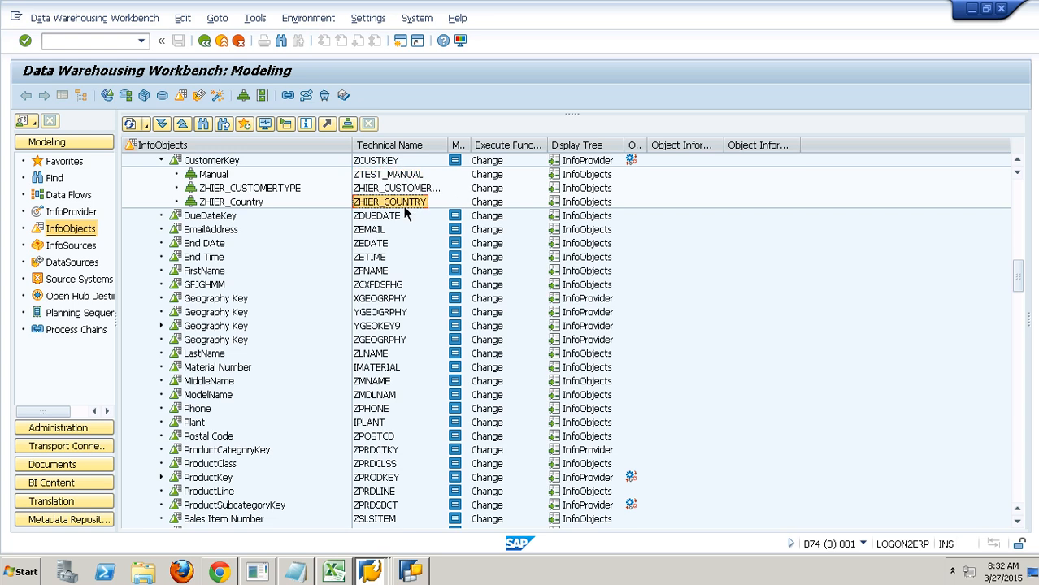
key(alt+Tab)
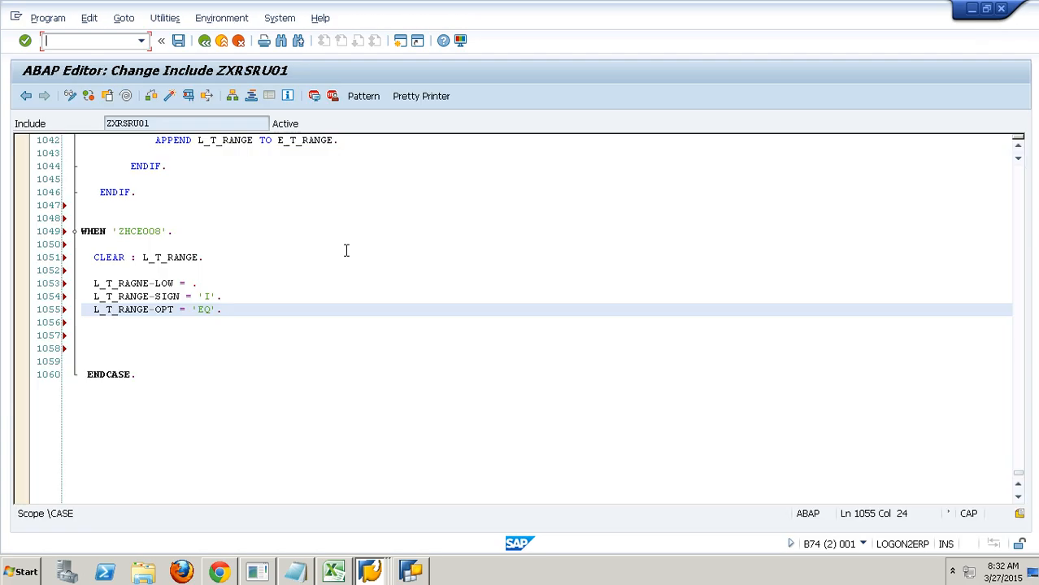
click(239, 288)
key(BackSpace)
text(')
text(ZHIER_COUNTRY)
text(')
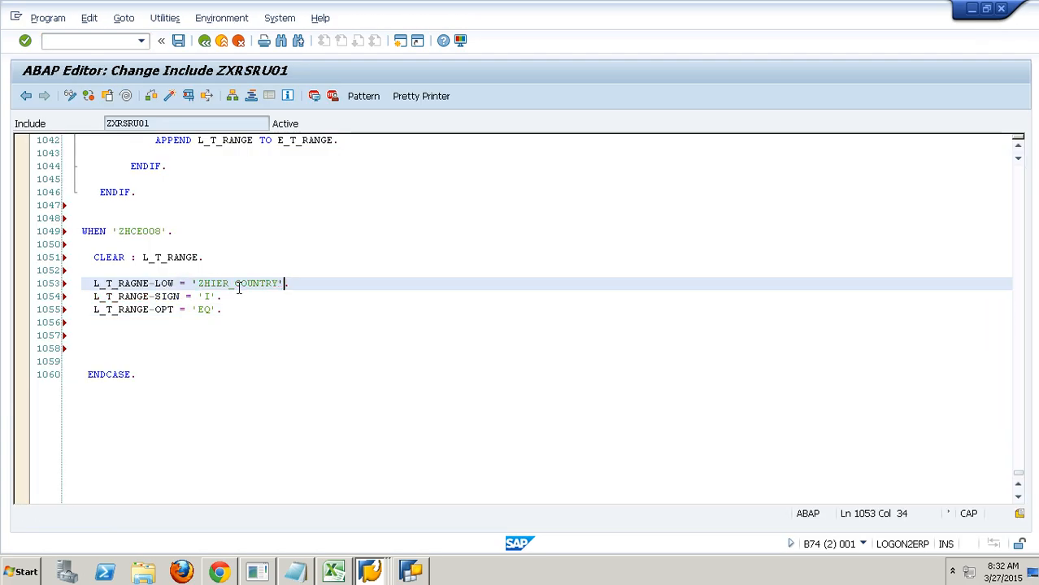
text(.)
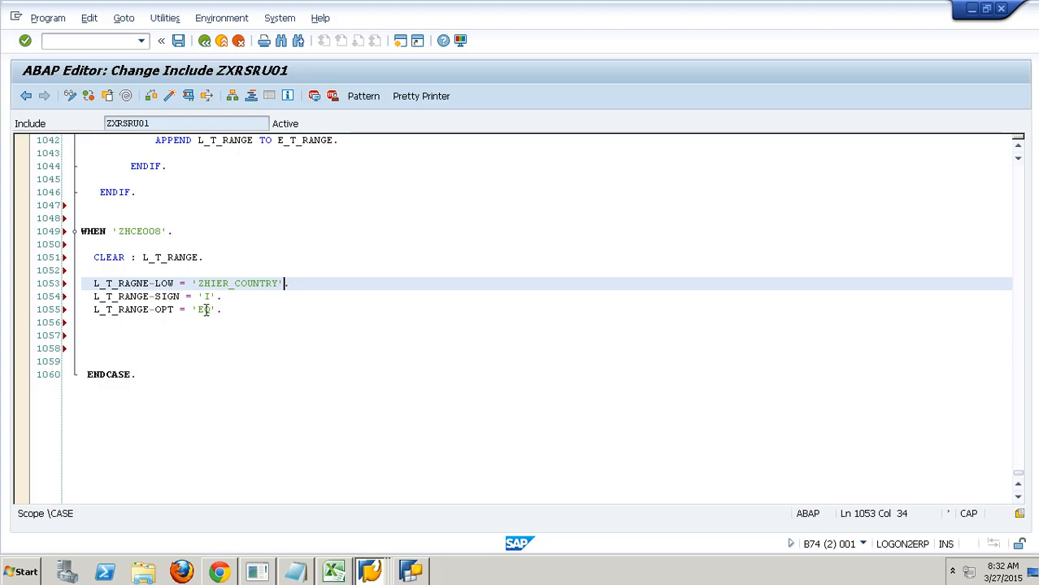
Step: Copy the line APPEND L_T_RANGE TO E_T_RANGE. from the preceding block to below the OPT assignment of ZHCE008
drag(339, 142, 59, 143)
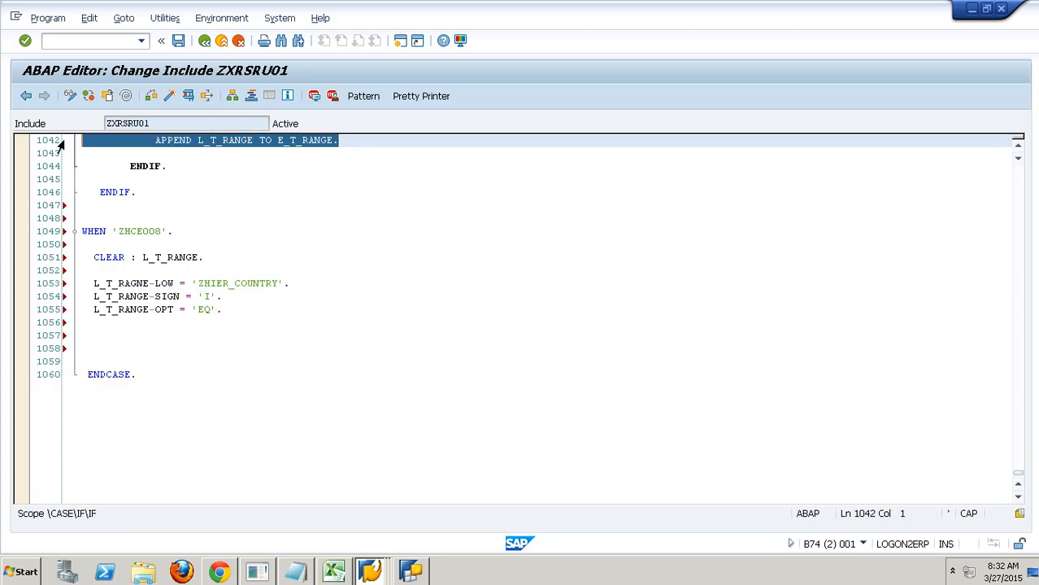
key(ctrl+c)
click(121, 336)
key(ctrl+v)
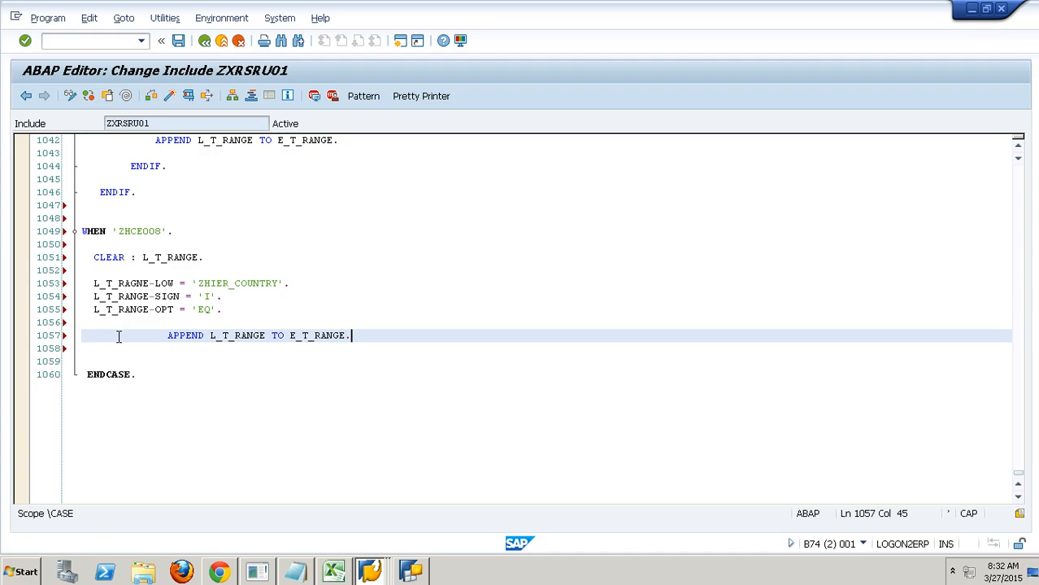
Step: Reduce the indentation of the new APPEND line so it aligns with the assignments above it
click(166, 340)
key(BackSpace)
key(BackSpace)
key(BackSpace)
key(BackSpace)
key(BackSpace)
key(BackSpace)
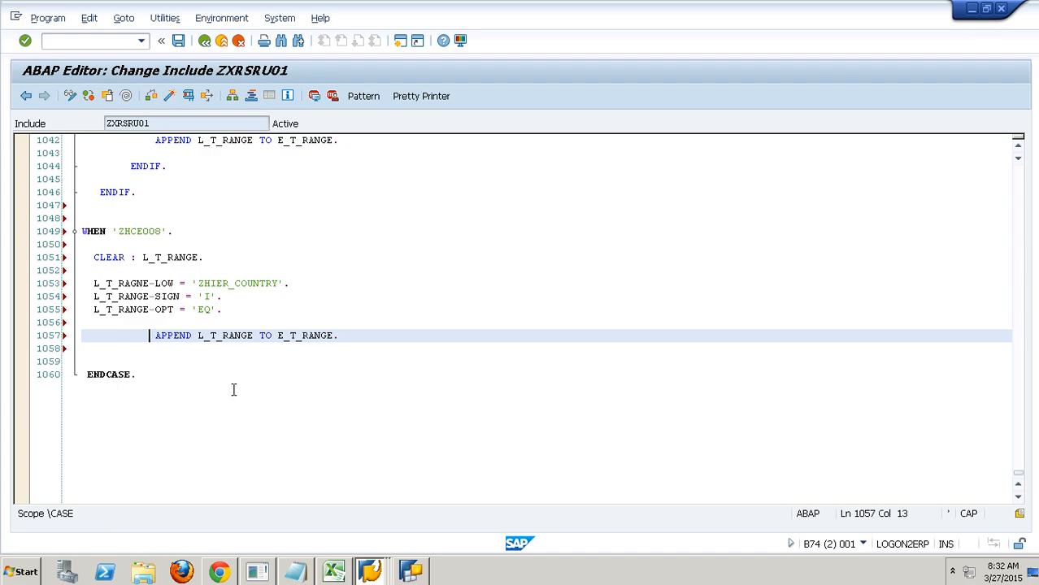
key(BackSpace)
key(BackSpace)
key(BackSpace)
key(BackSpace)
key(BackSpace)
key(BackSpace)
key(BackSpace)
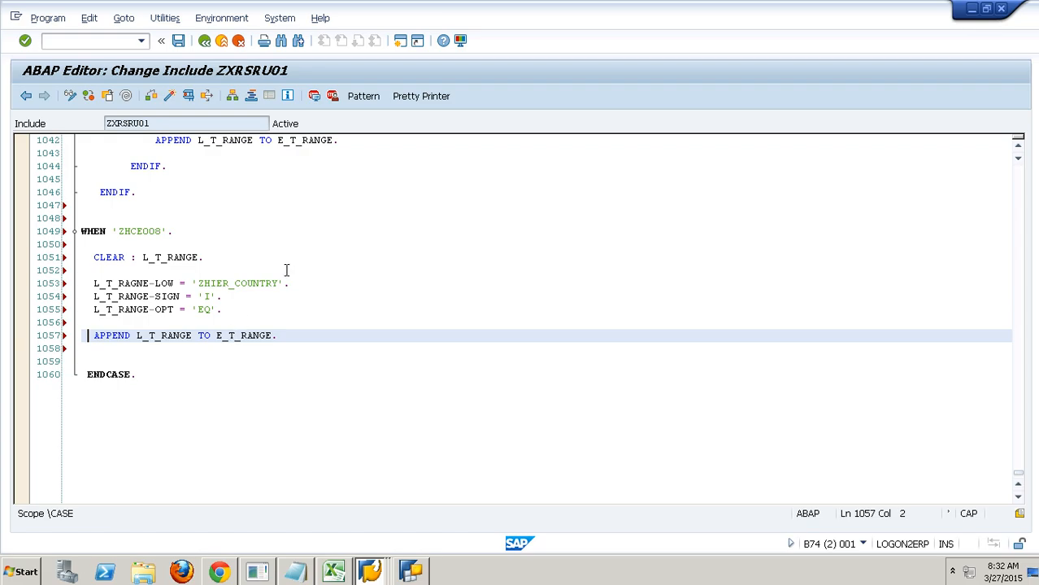
Step: Check the syntax of the include and close the resulting error list
click(252, 287)
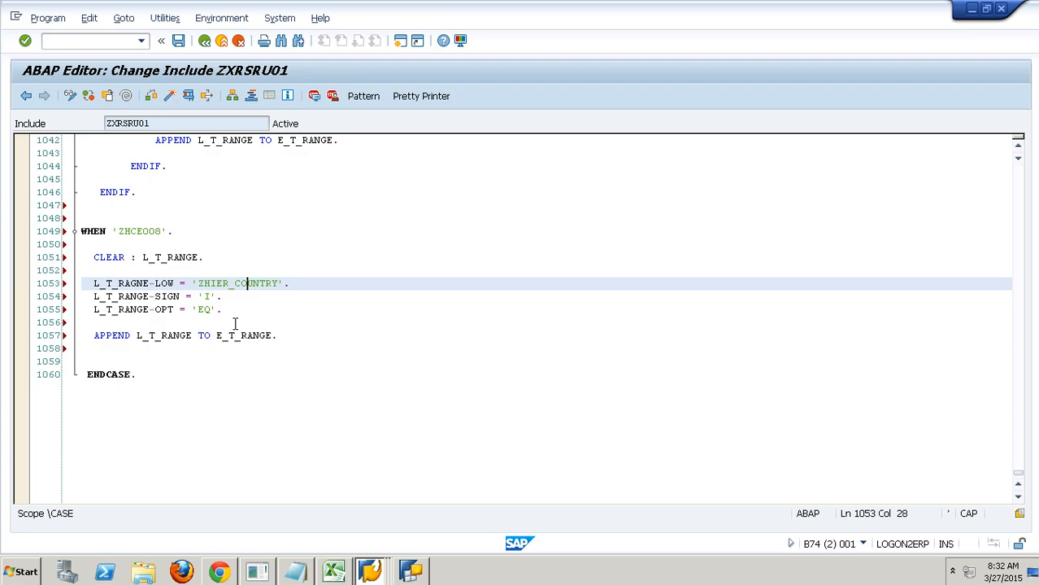
click(153, 98)
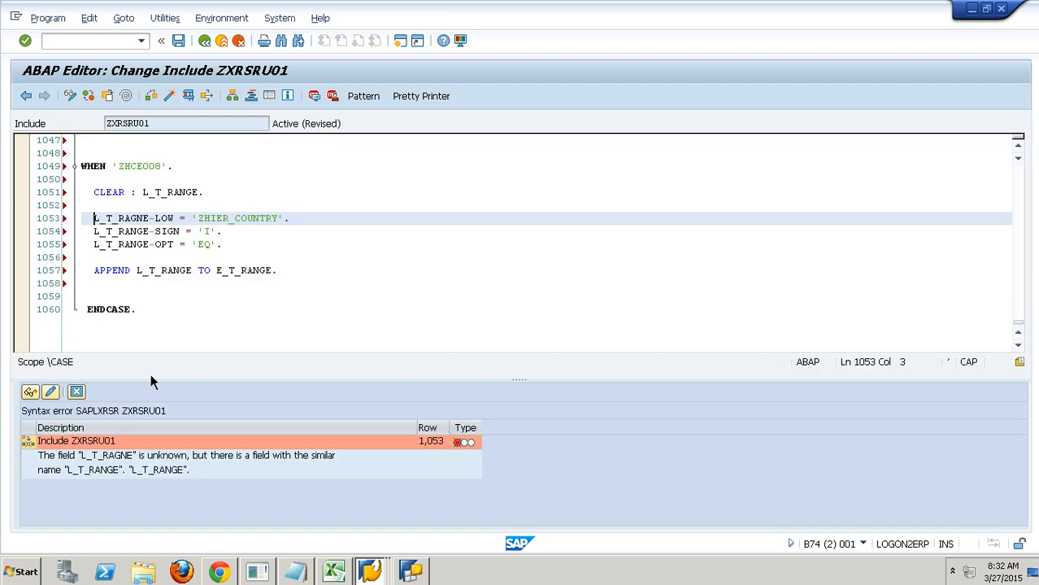
click(88, 395)
key(Down)
key(Down)
key(Down)
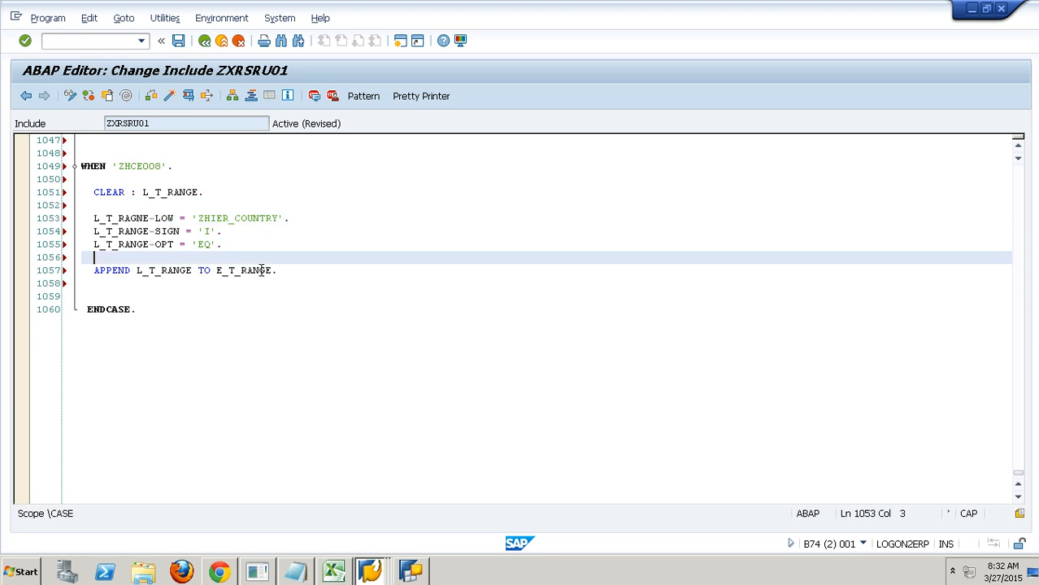
Step: Correct the misspelled L_T_RAGNE to L_T_RANGE in the LOW assignment under WHEN 'ZHCE008'
scroll(262, 270, up, 5)
scroll(263, 270, up, 4)
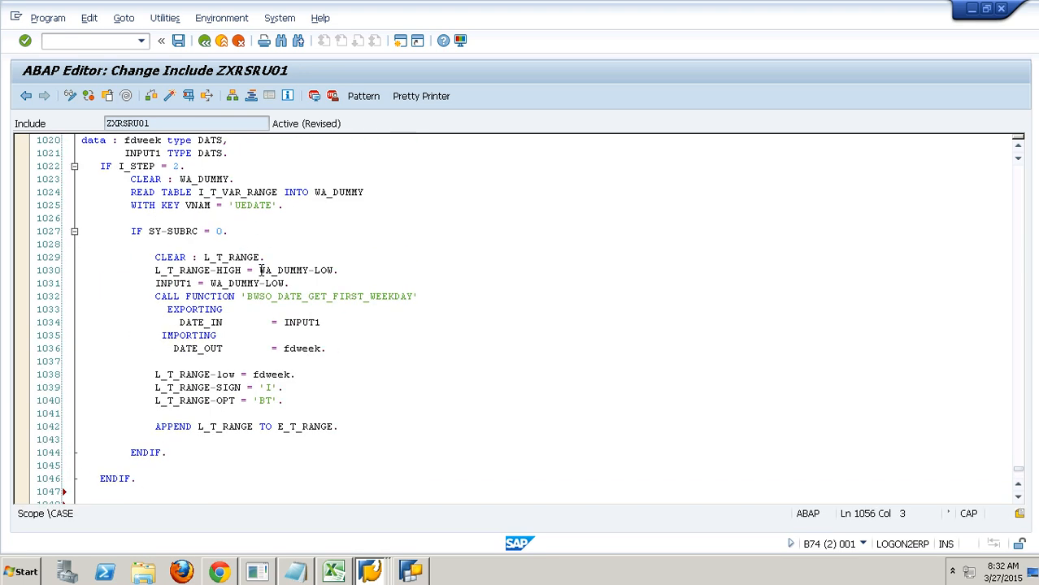
scroll(262, 270, up, 2)
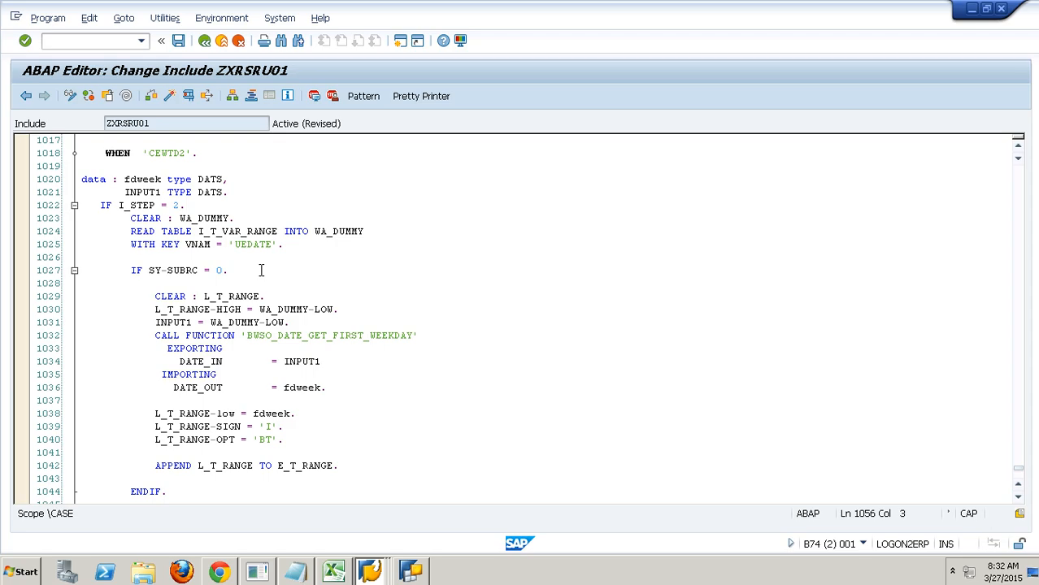
scroll(262, 270, down, 6)
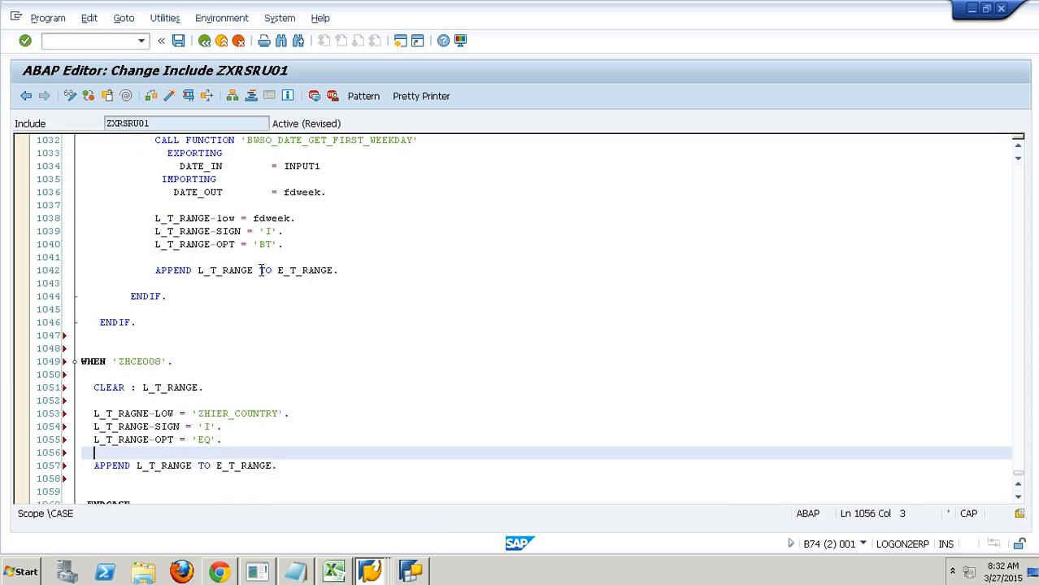
scroll(262, 270, down, 2)
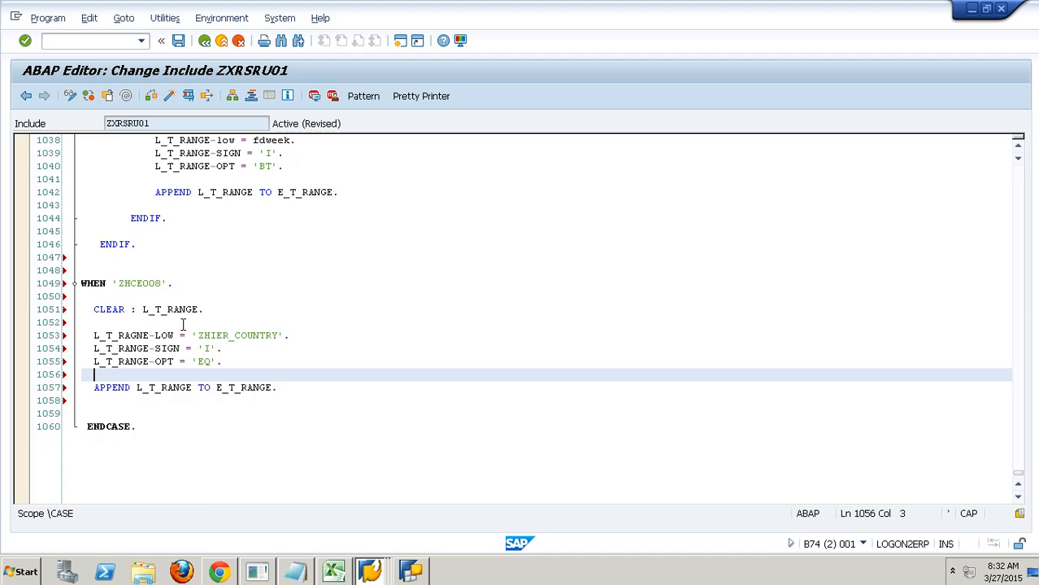
click(138, 336)
key(BackSpace)
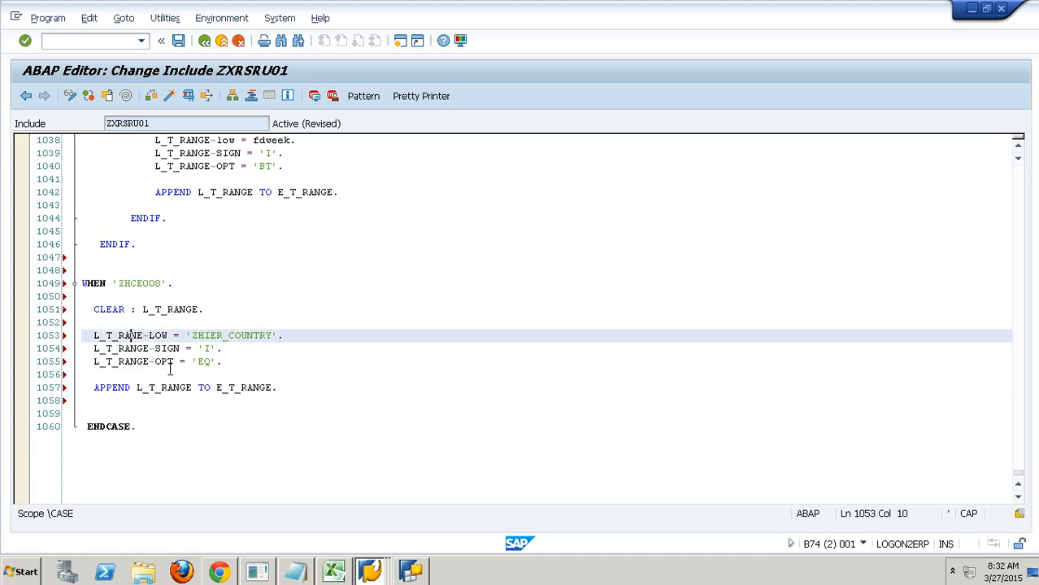
text(G)
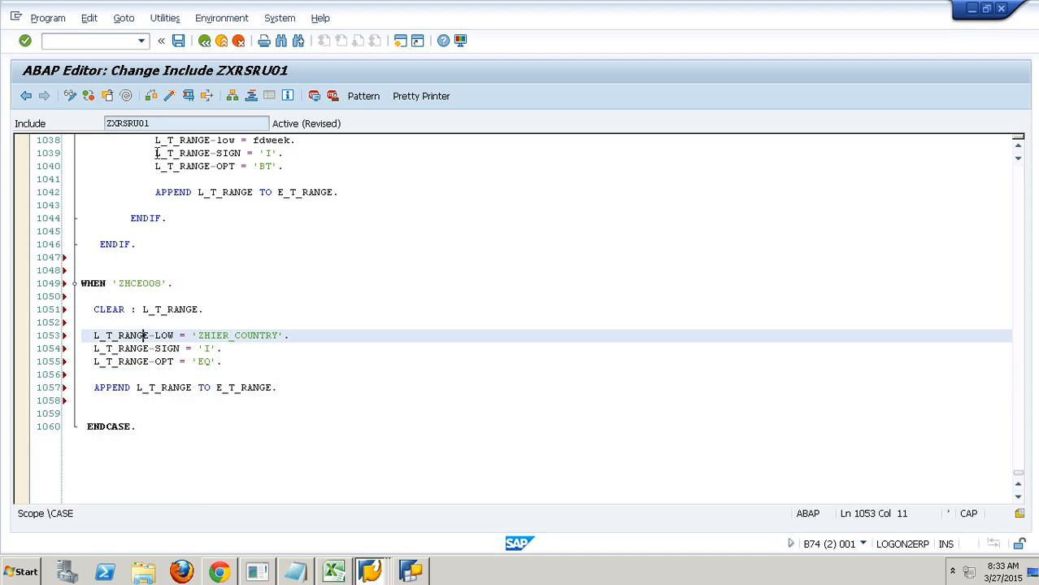
Step: Check the syntax again and activate include ZXRSRU01 among the inactive local objects
click(154, 100)
click(169, 96)
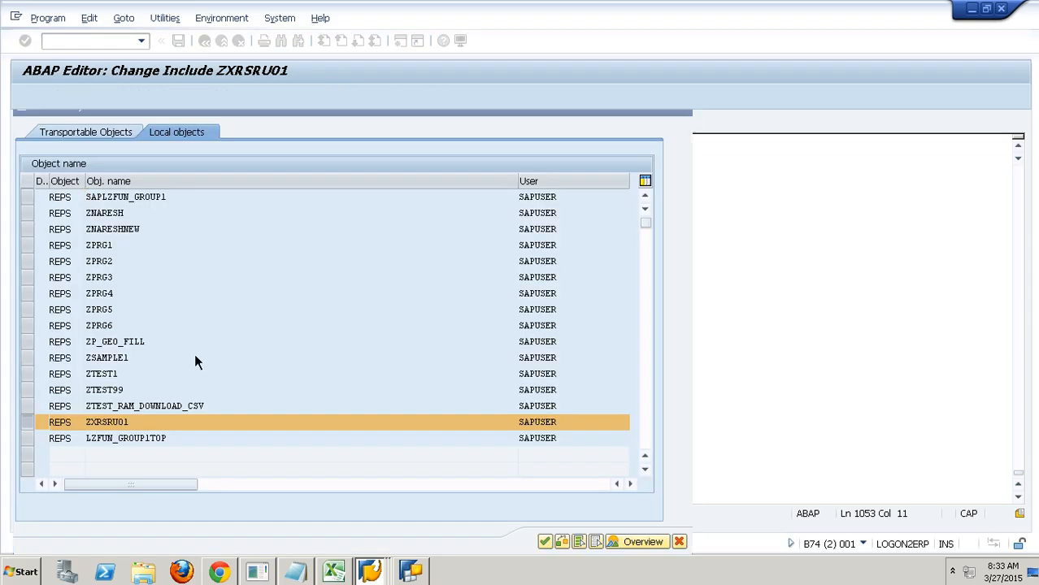
key(Return)
Step: Return to the Function Builder's initial screen and activate function module EXIT_SAPLRRS0_001
click(210, 45)
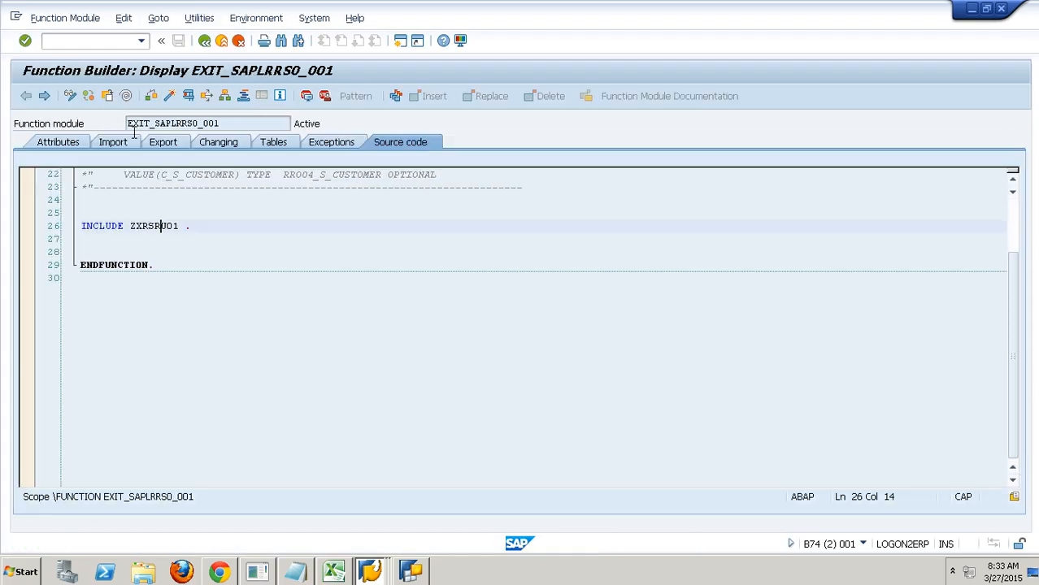
click(209, 45)
click(64, 96)
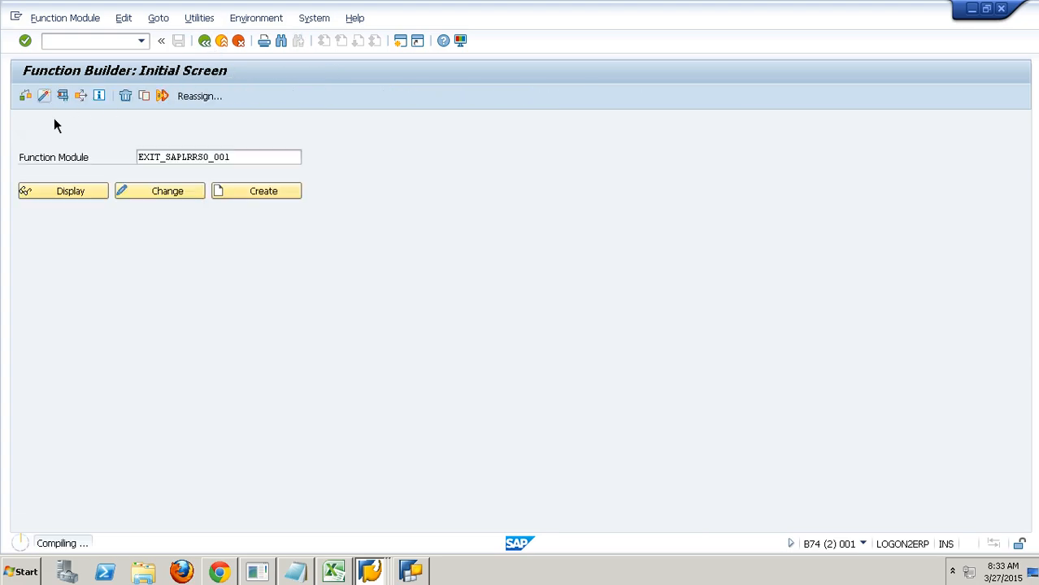
Step: Switch to BEx Query Designer, save the query HIER, and return to the SAP session
click(410, 571)
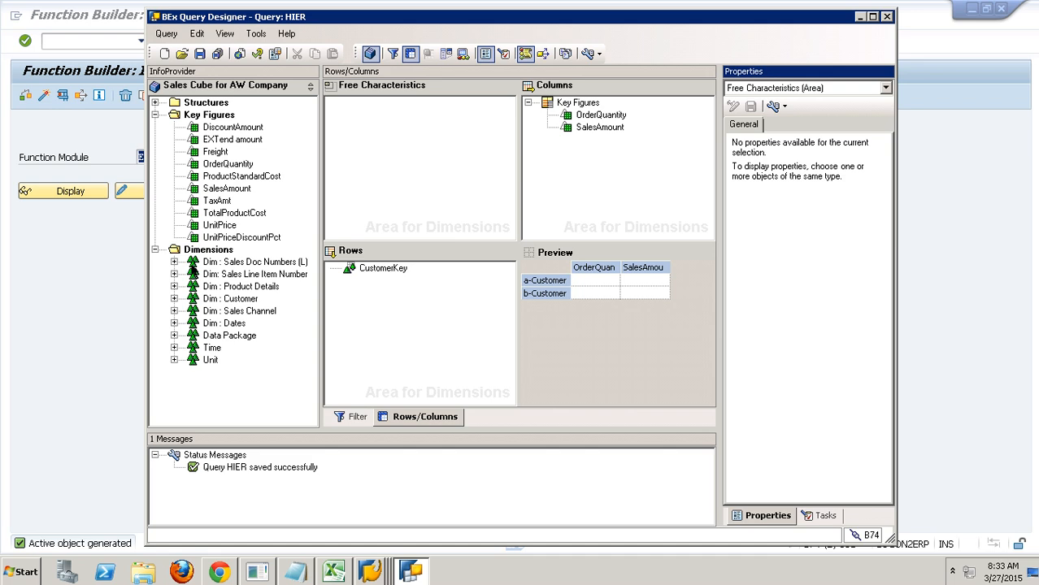
click(204, 56)
click(92, 353)
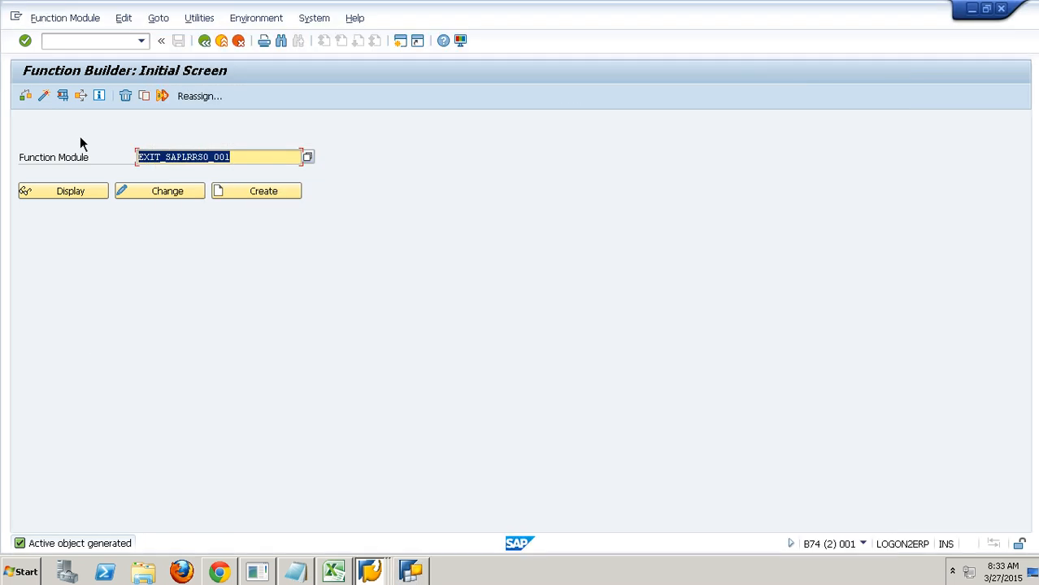
Step: Start transaction RSRT in the current session and execute the query HIER to open its variable screen
click(82, 45)
text(/NRSRT)
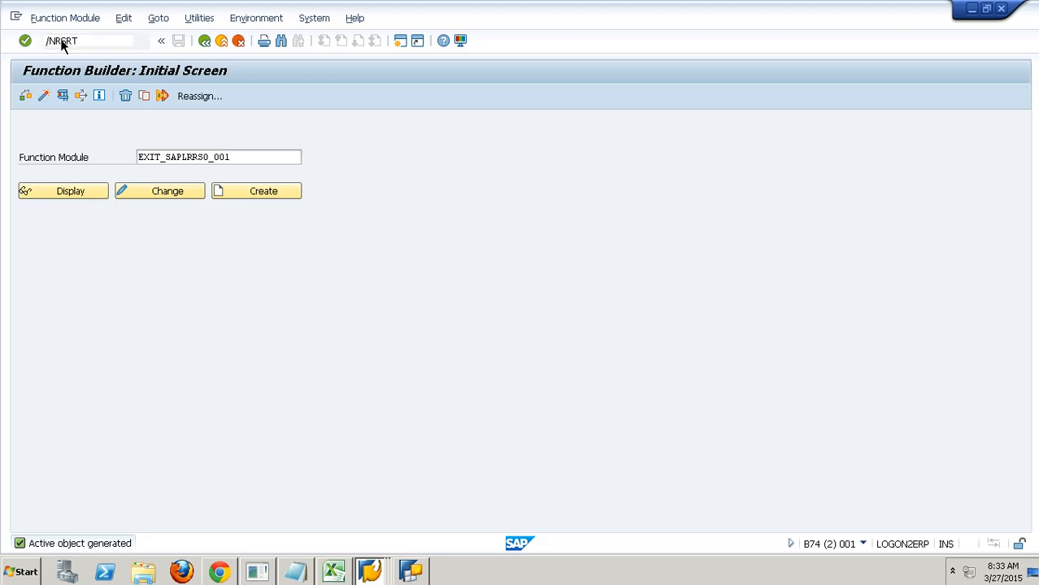
key(Return)
click(56, 99)
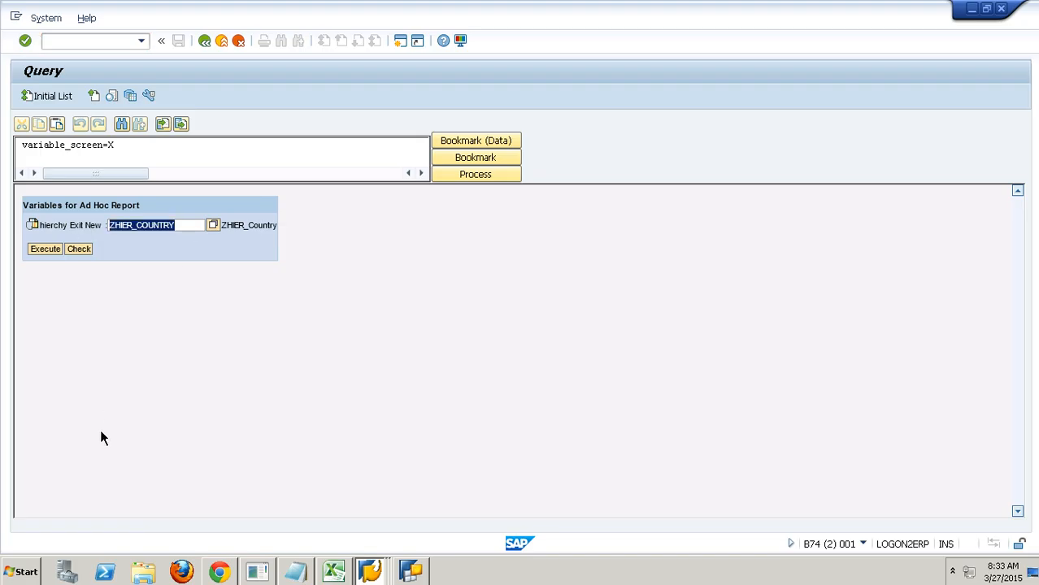
Step: Run the query with the hierarchy variable value ZHIER_COUNTRY and expand the IN and US nodes
click(60, 253)
click(218, 333)
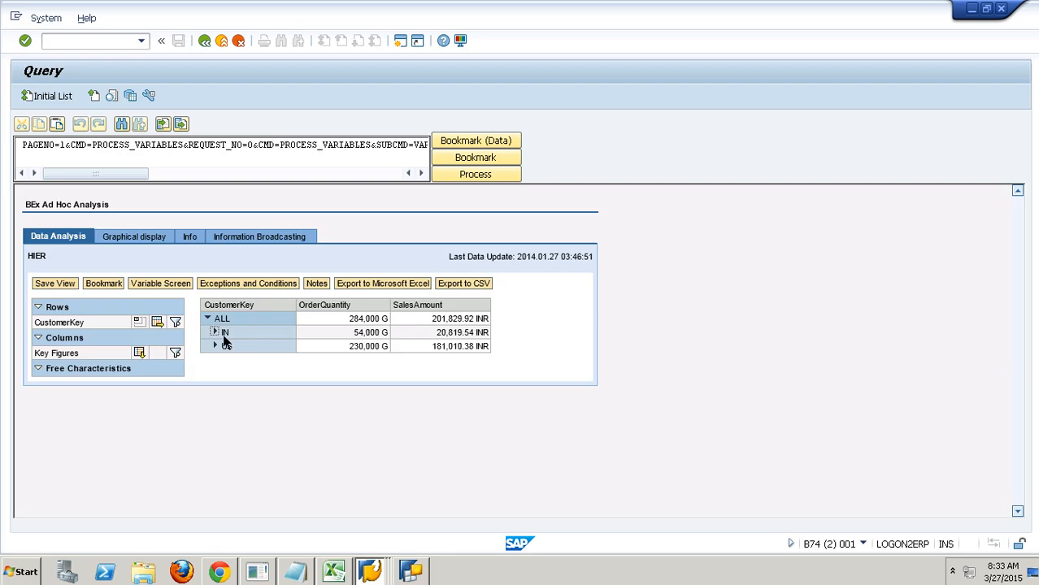
click(216, 360)
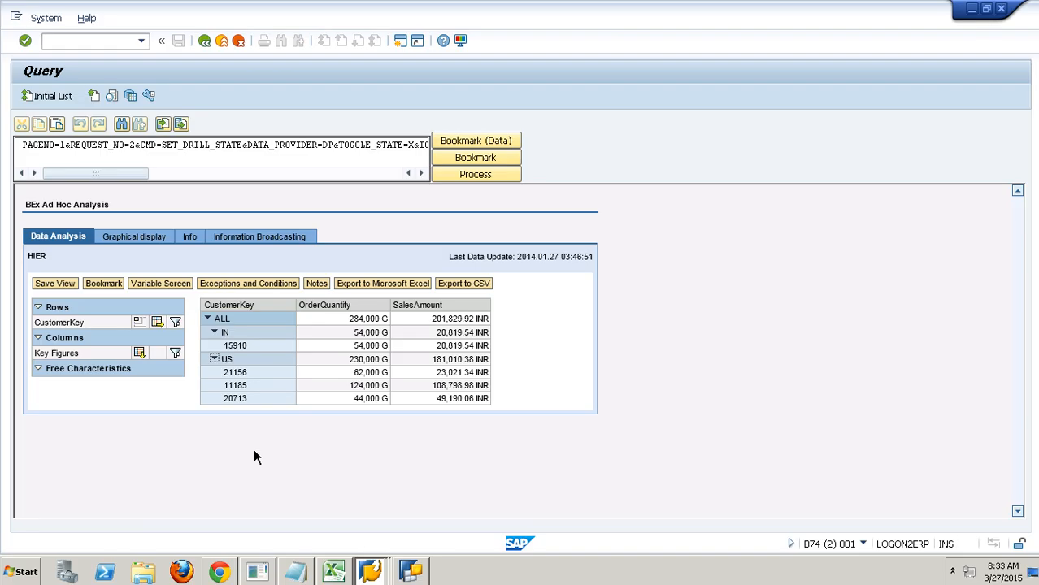
Step: Minimise the remote desktop session and the BEx Variables presentation to show the local desktop
click(412, 571)
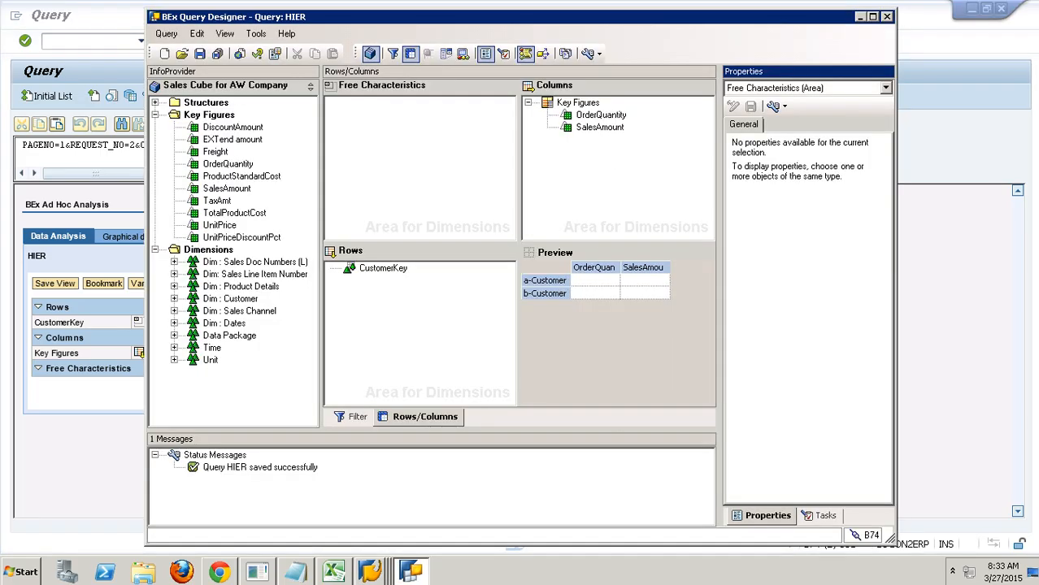
mouse_move(691, 18)
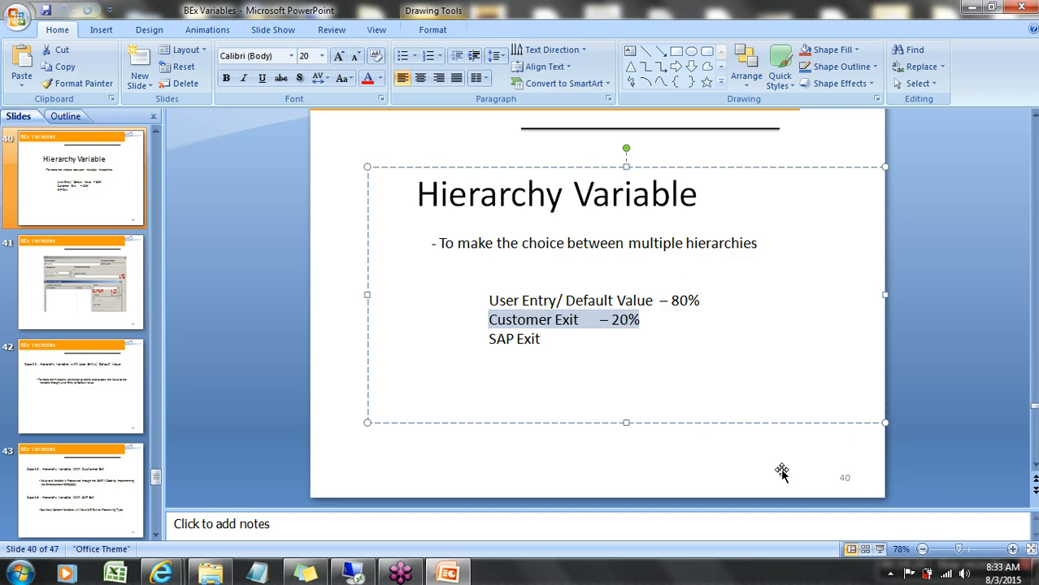
click(969, 10)
click(969, 10)
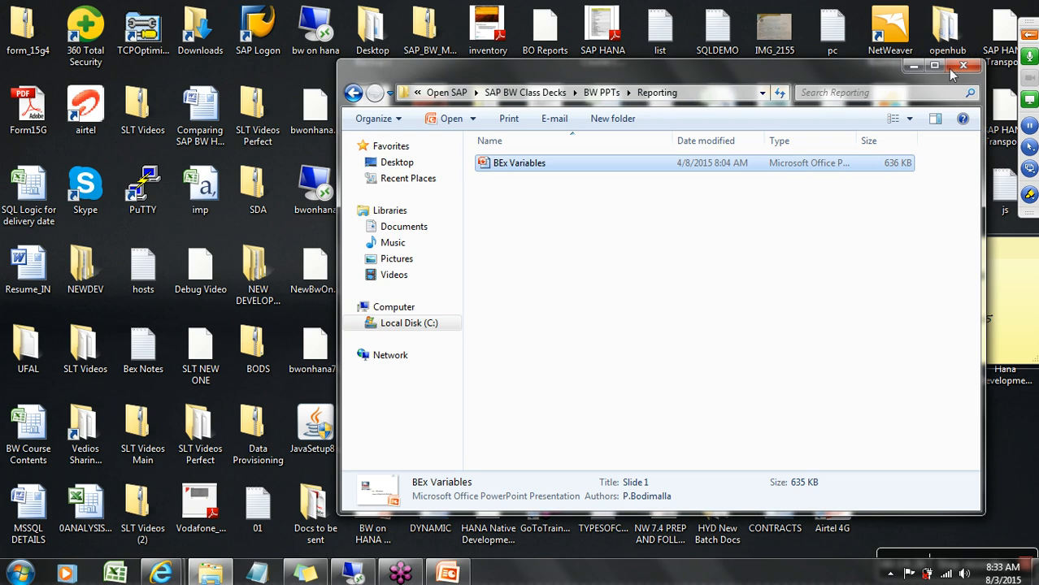